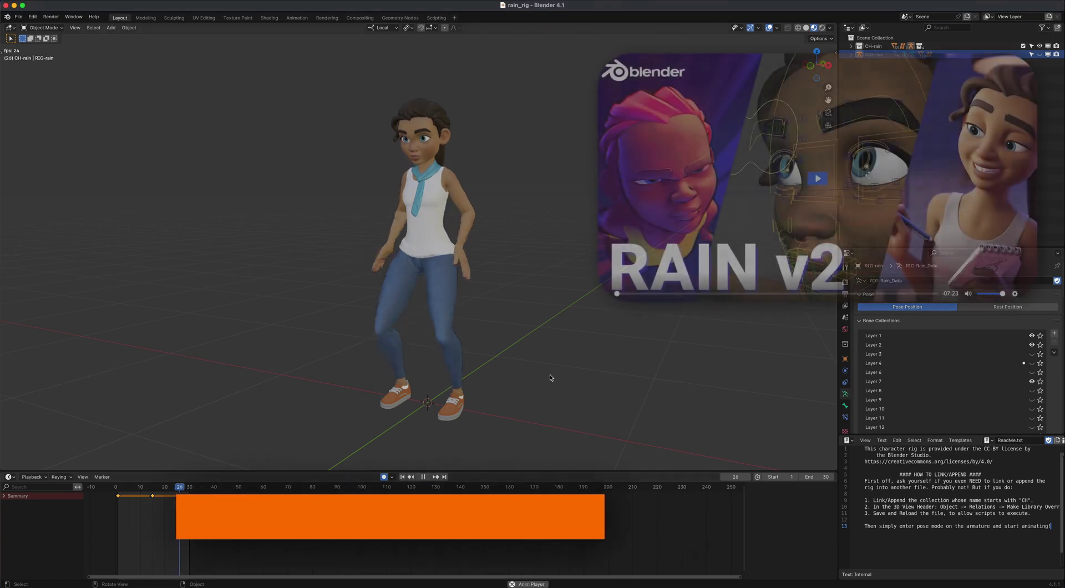
middle_drag(280, 383, 642, 380)
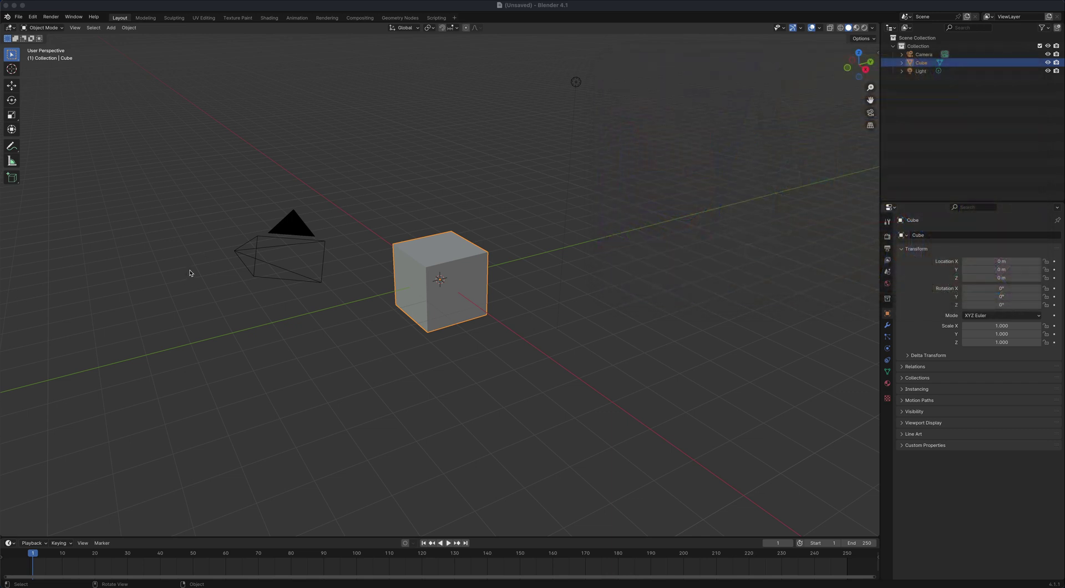
middle_drag(202, 280, 168, 214)
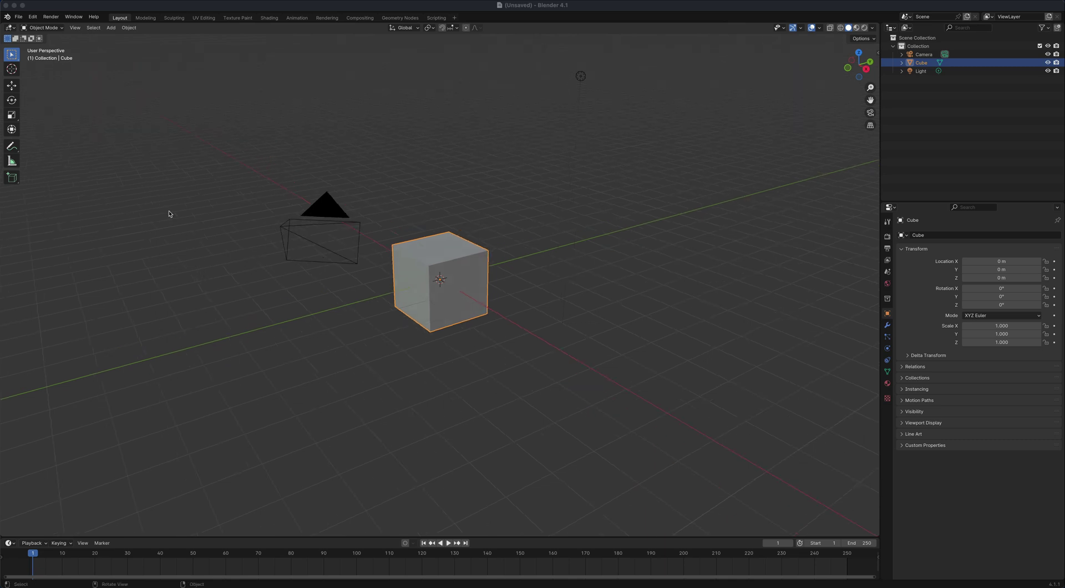
Step: Open the recently used character file rain_rig
click(18, 16)
mouse_move(39, 43)
click(150, 44)
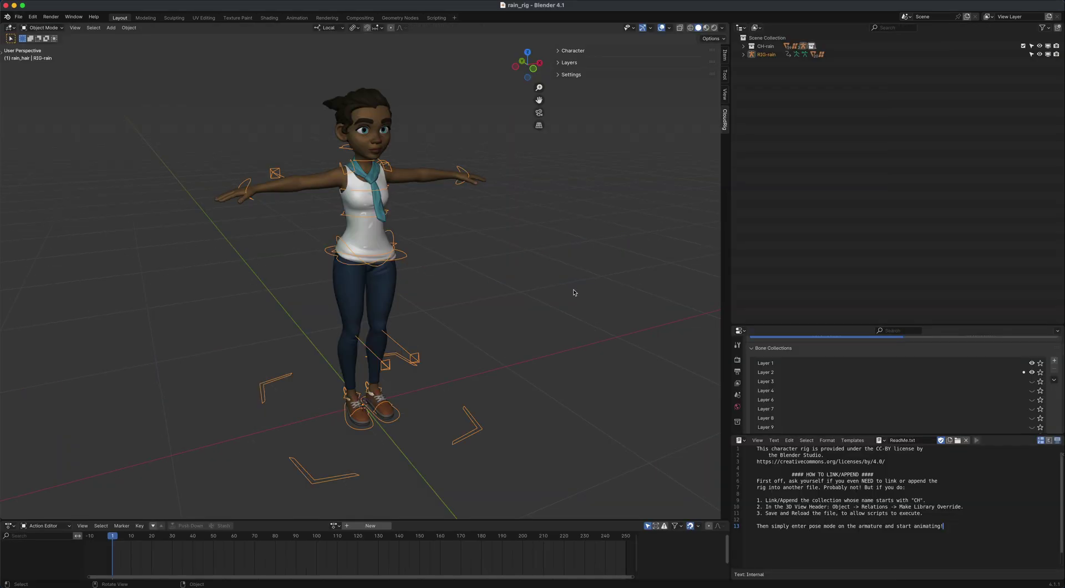
Step: Make the Action Editor area taller and widen the 3D viewport by narrowing the Outliner and Properties column
middle_drag(533, 287, 509, 284)
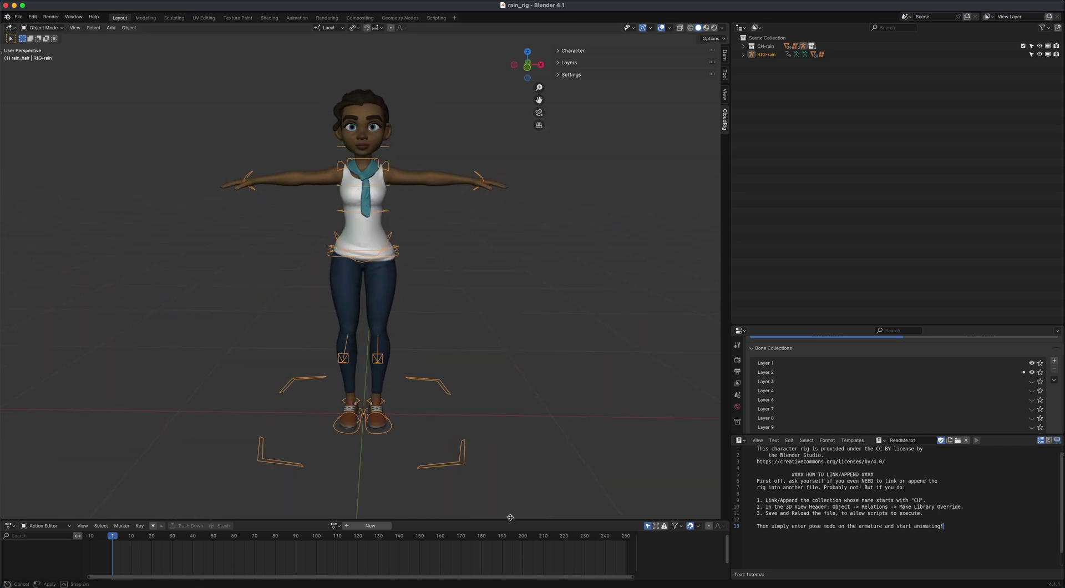
drag(508, 520, 510, 472)
middle_drag(526, 344, 498, 301)
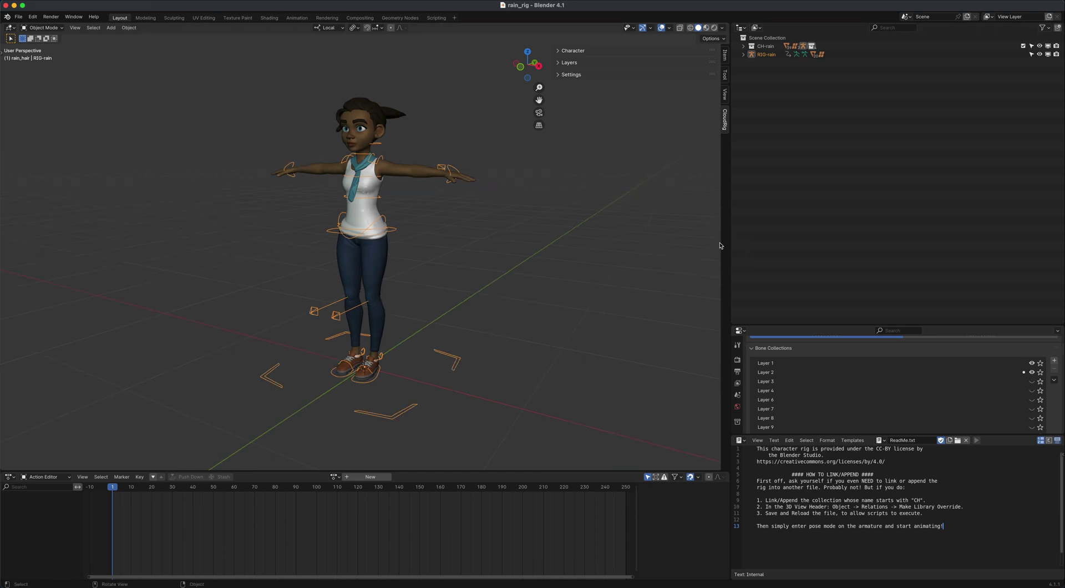
drag(730, 241, 839, 250)
scroll(617, 295, down, 1)
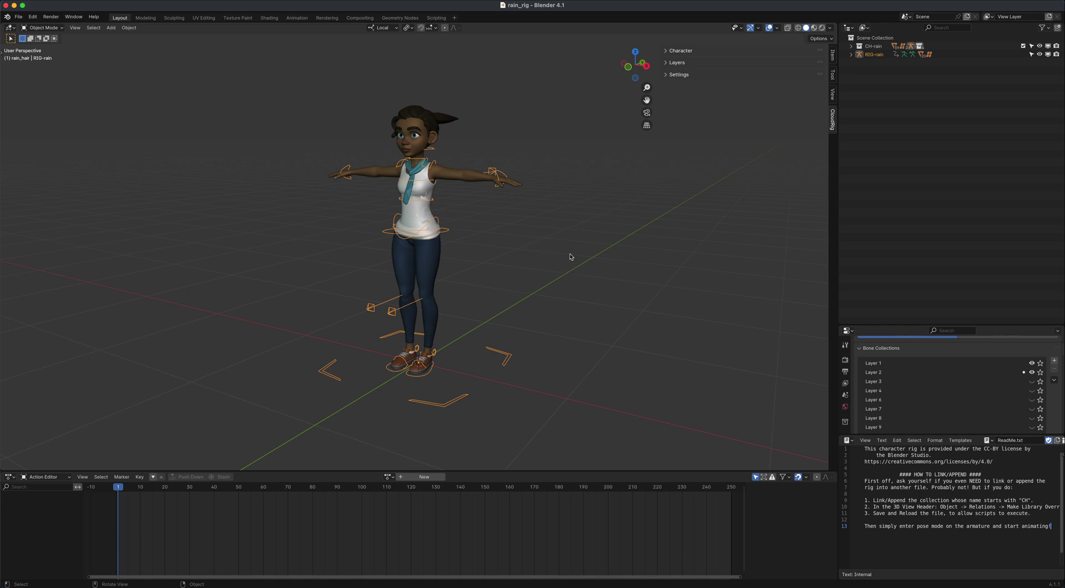
Step: Examine the character and its rig controls in the viewport from different angles and distances
mouse_move(573, 250)
middle_down()
mouse_move(363, 251)
mouse_move(504, 258)
mouse_move(674, 238)
mouse_move(587, 248)
mouse_move(580, 256)
mouse_move(658, 238)
mouse_move(537, 276)
mouse_move(597, 235)
mouse_move(583, 255)
mouse_move(573, 244)
mouse_move(572, 261)
middle_up()
key(shift)
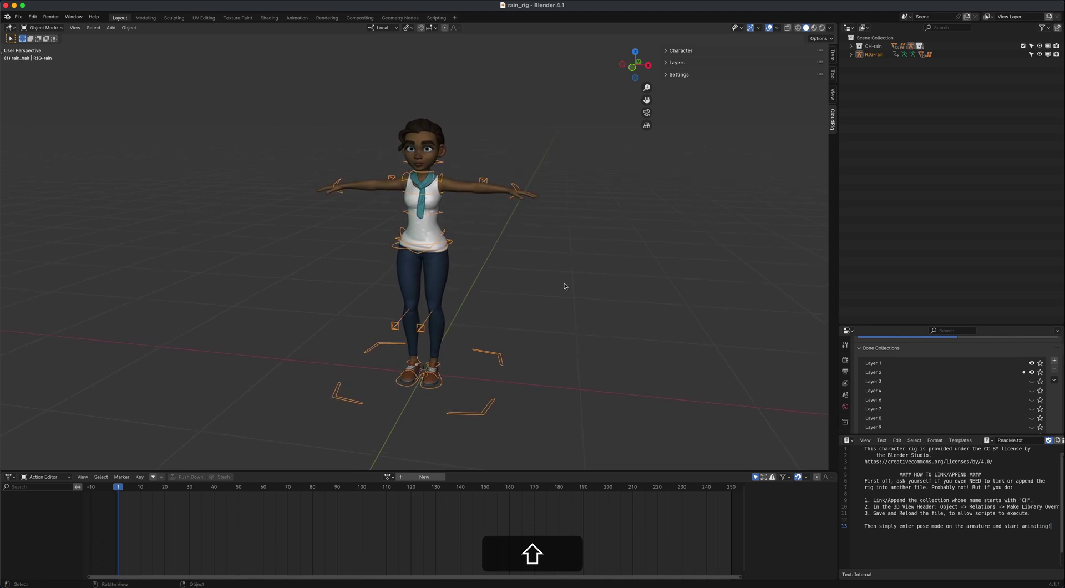
scroll(566, 286, up, 1)
scroll(562, 290, down, 2)
scroll(563, 290, up, 3)
scroll(563, 291, down, 3)
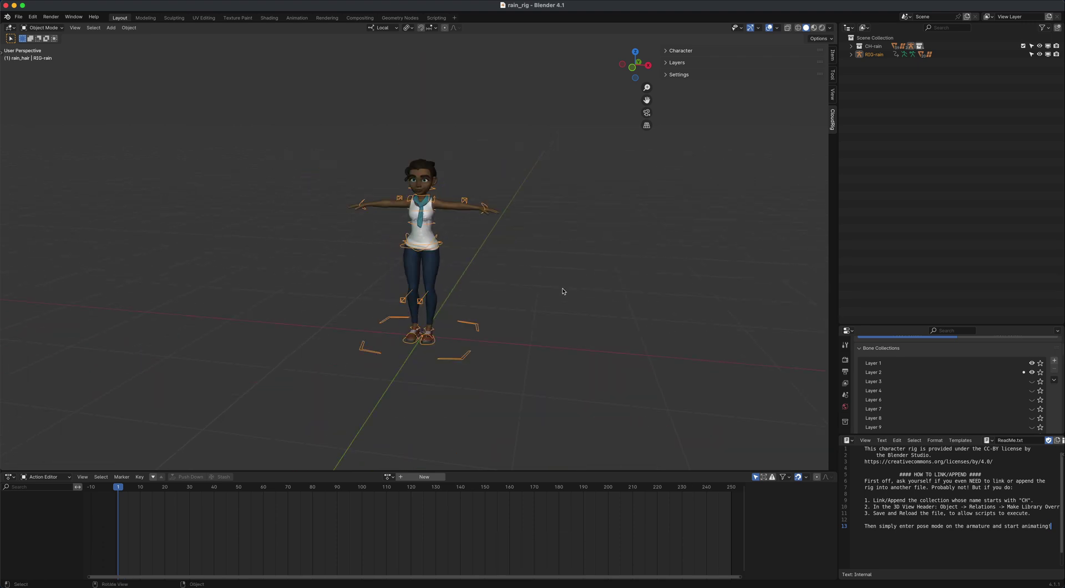
scroll(563, 291, up, 3)
scroll(563, 290, down, 3)
shift+middle_drag(570, 287, 325, 228)
scroll(577, 285, up, 3)
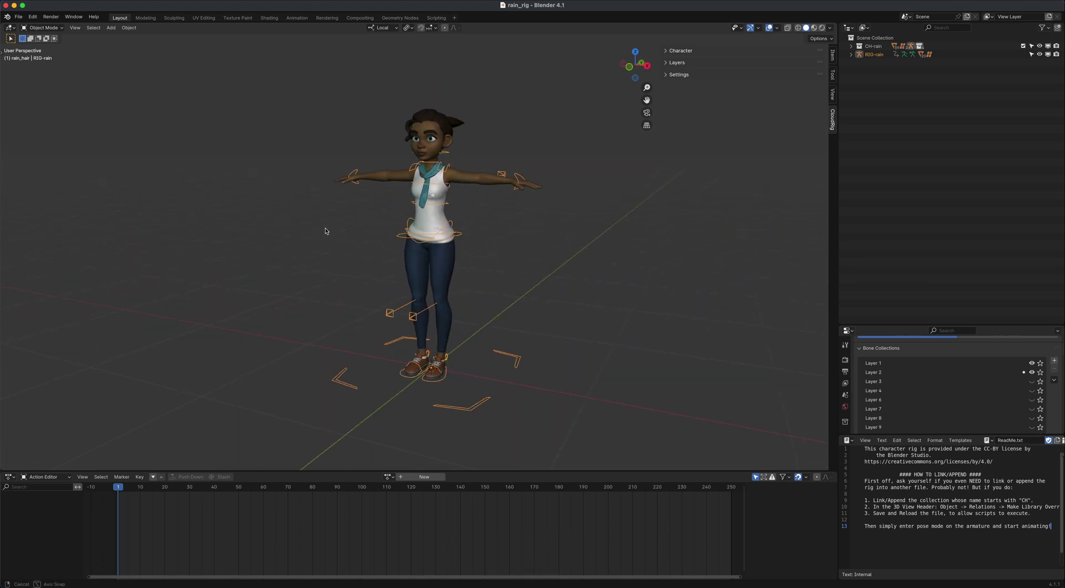
Step: In the Animation workspace, select all of the character rig's control bones and keyframe them on frame 1
click(297, 19)
scroll(542, 233, up, 4)
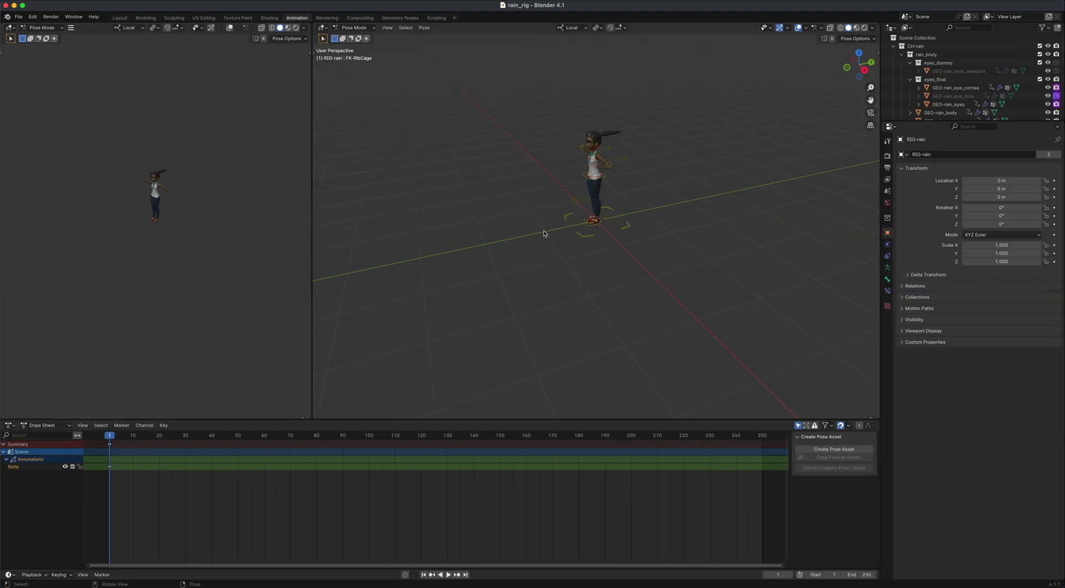
drag(488, 79, 736, 293)
middle_drag(639, 292, 638, 289)
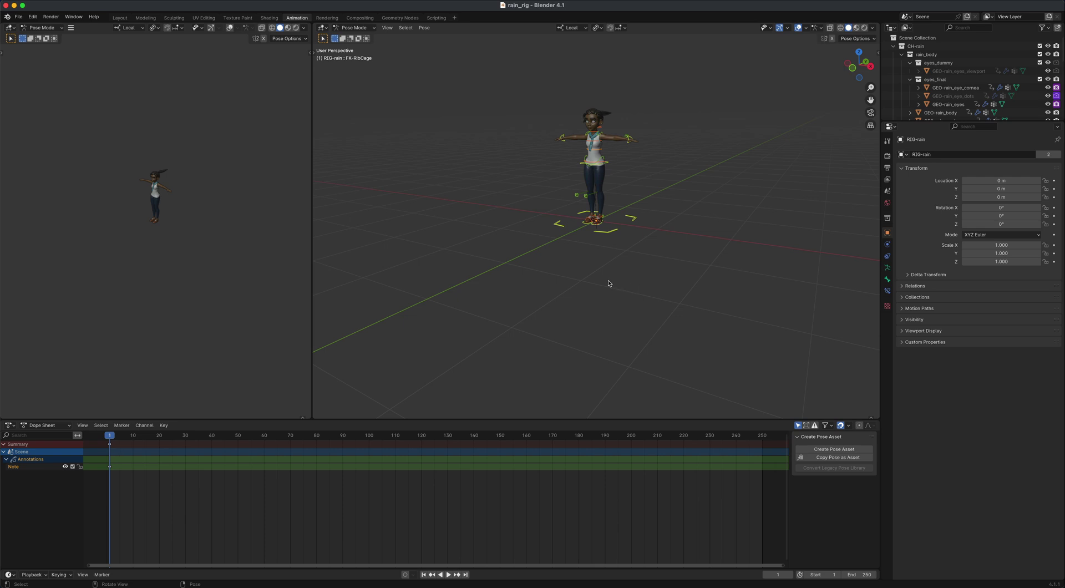
key(i)
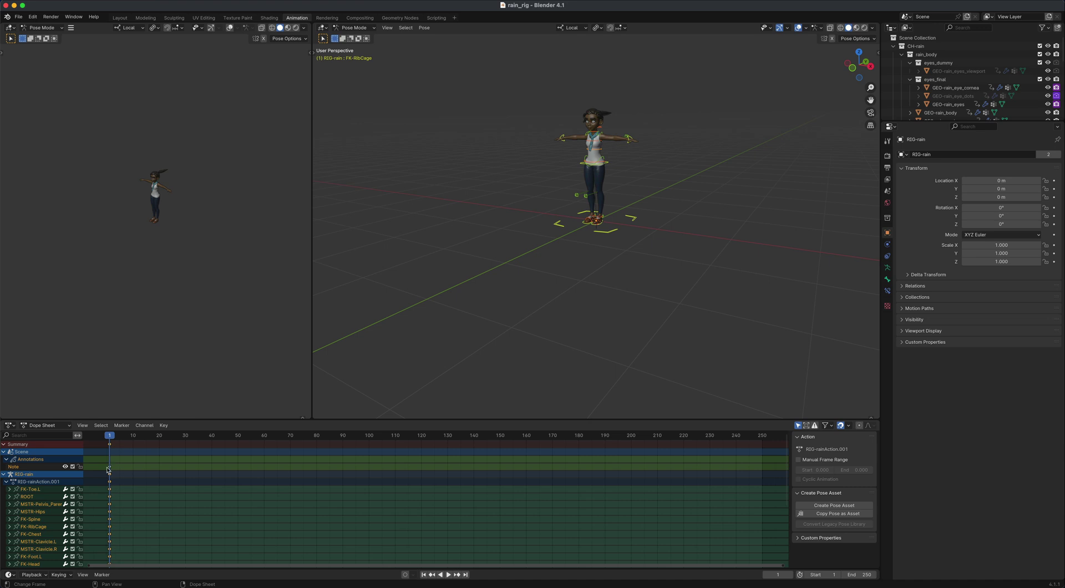
Step: Change the Dope Sheet area below the viewports into a Timeline editor
click(13, 427)
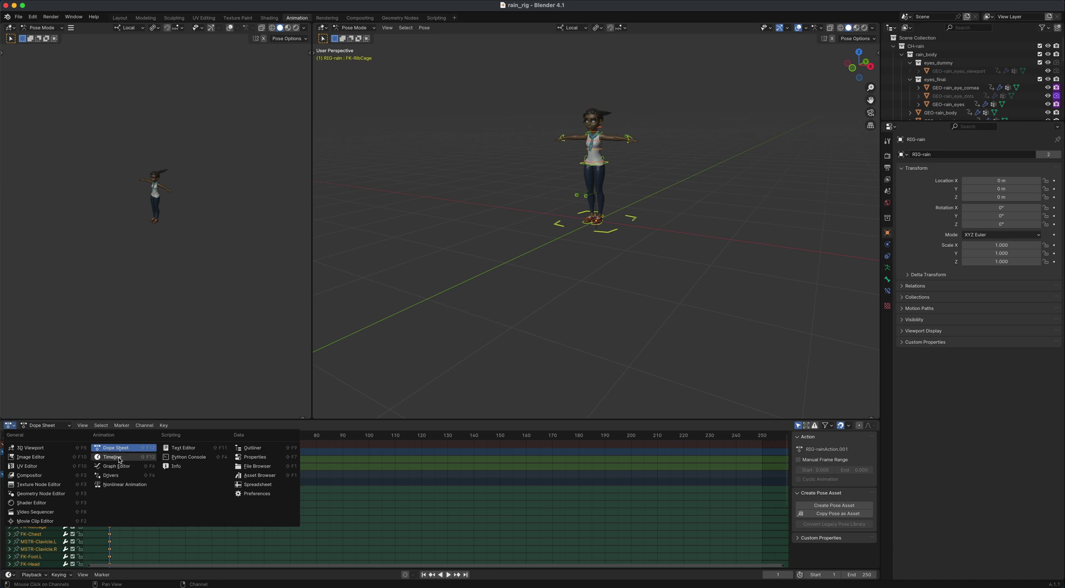
click(118, 460)
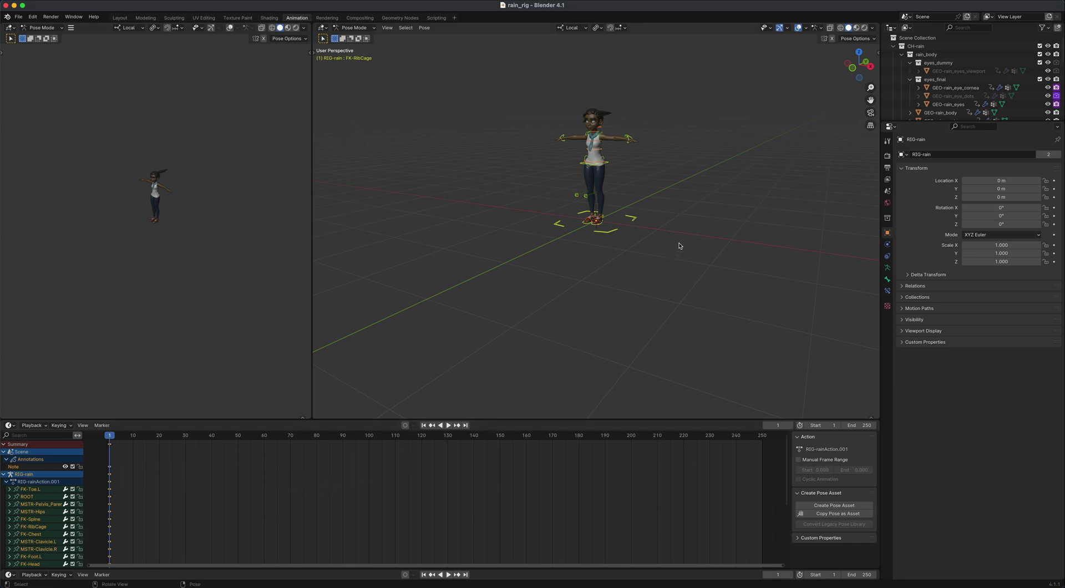
shift+middle_drag(691, 228, 633, 254)
scroll(666, 291, up, 3)
scroll(697, 284, up, 3)
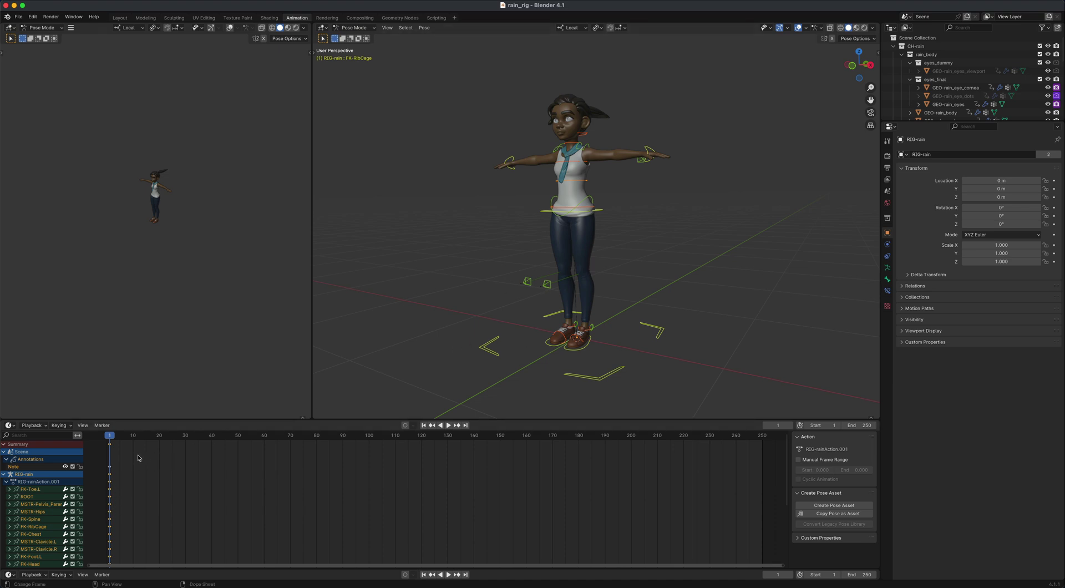
middle_drag(453, 347, 521, 293)
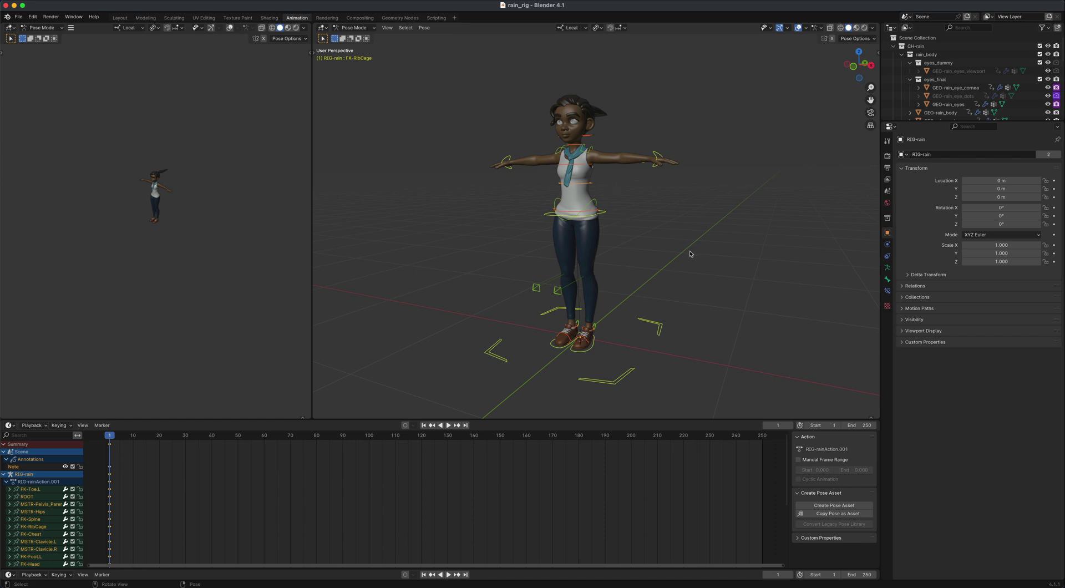
middle_drag(690, 254, 421, 183)
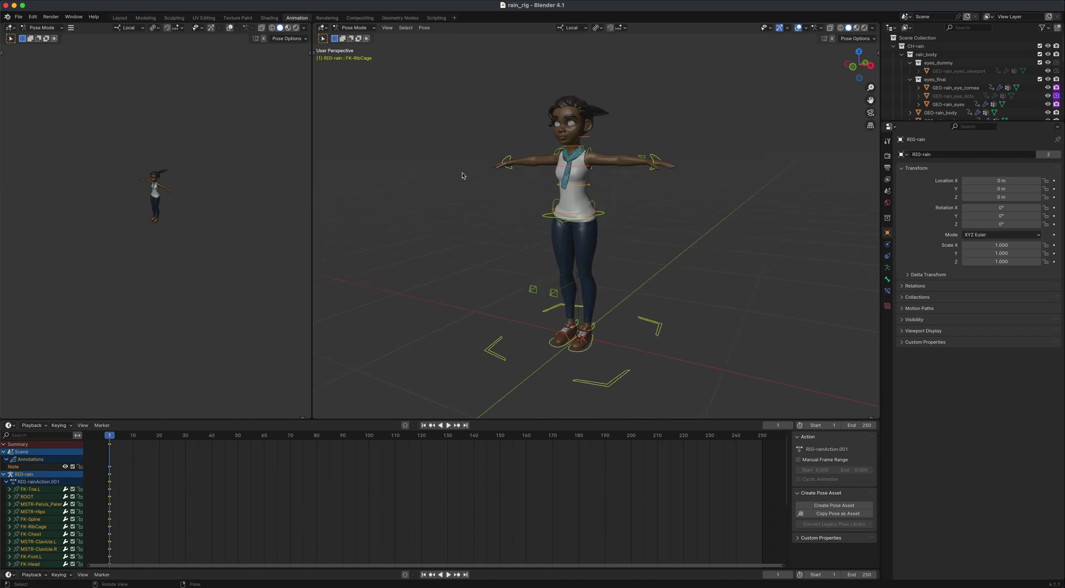
Step: Return to the Layout workspace and expand the rig's Character options and its Settings, including the IK, FK and Face Settings
click(119, 18)
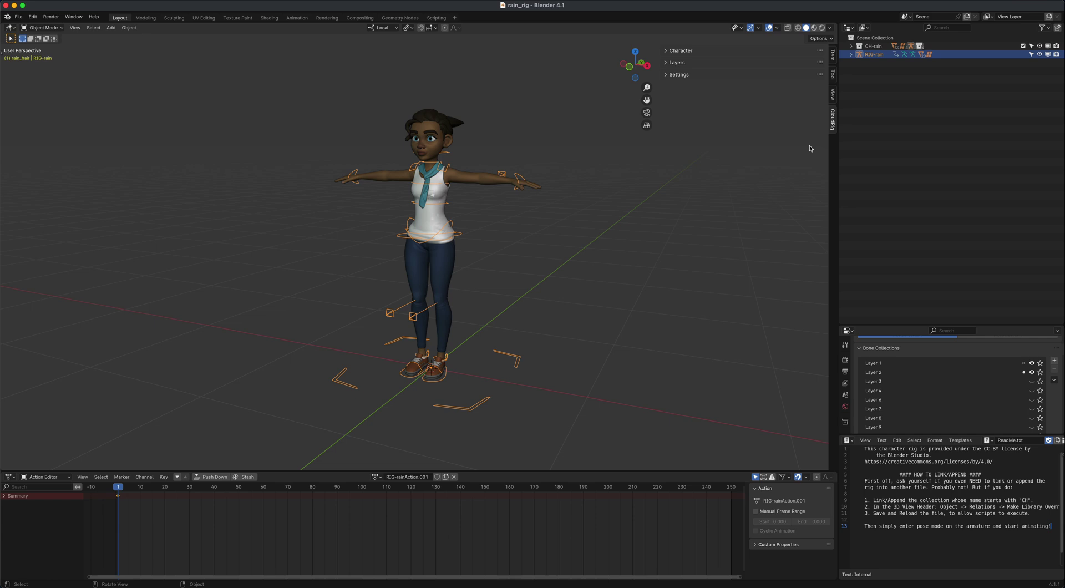
key(n)
key(n)
key(n)
key(n)
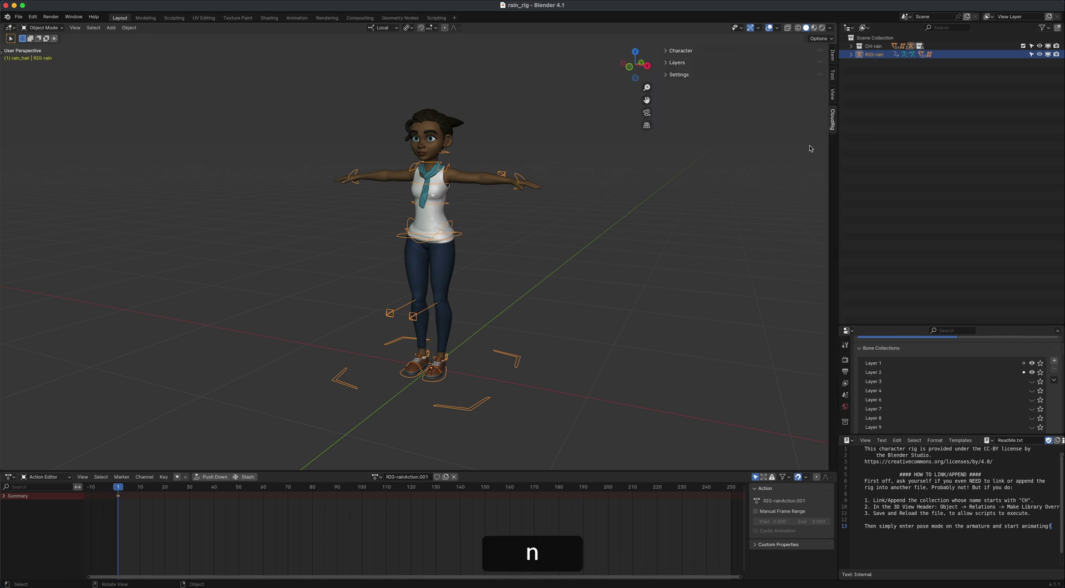
click(678, 75)
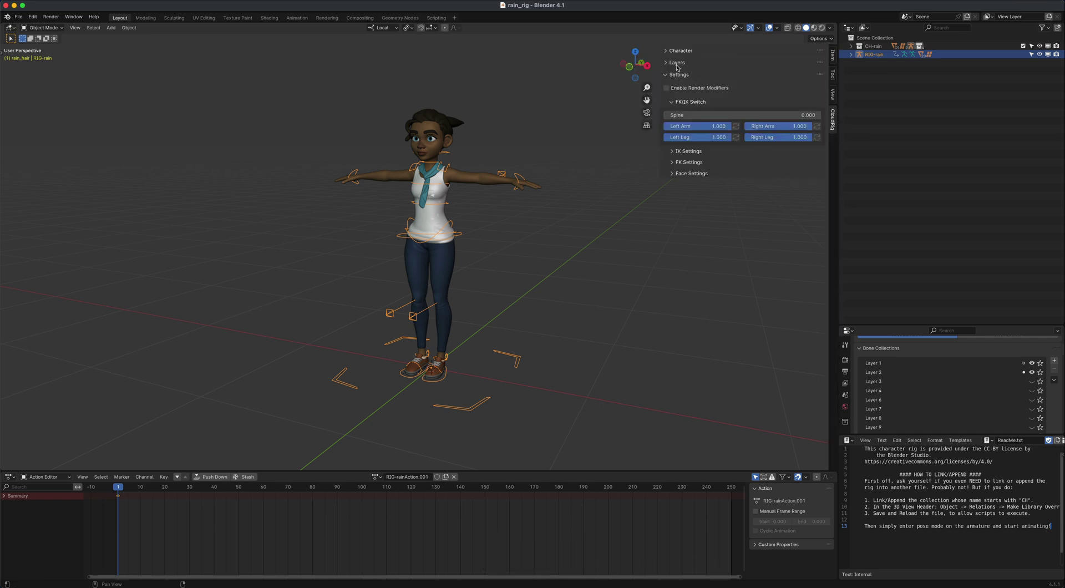
click(675, 52)
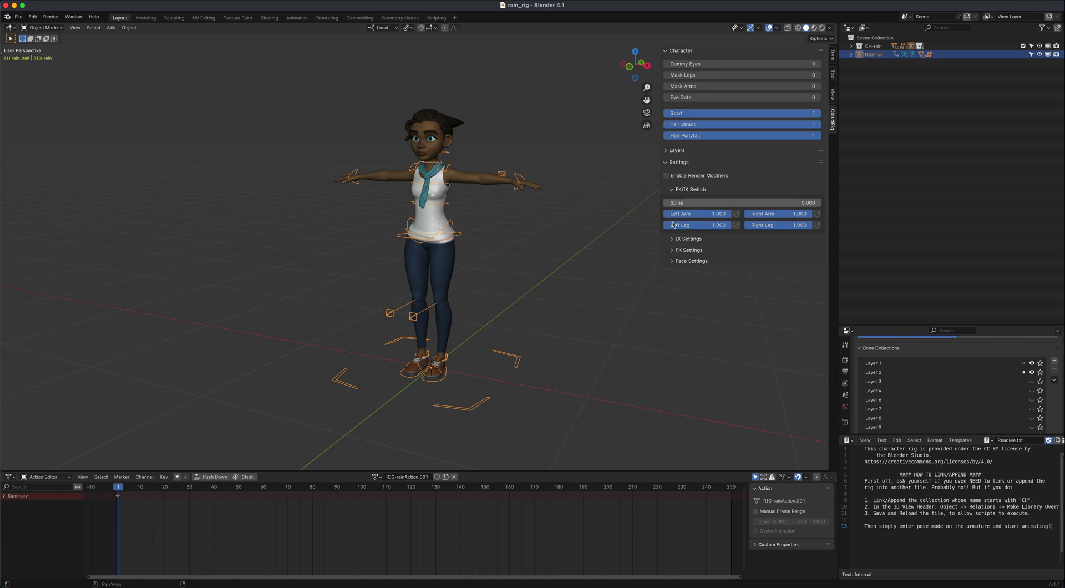
click(672, 240)
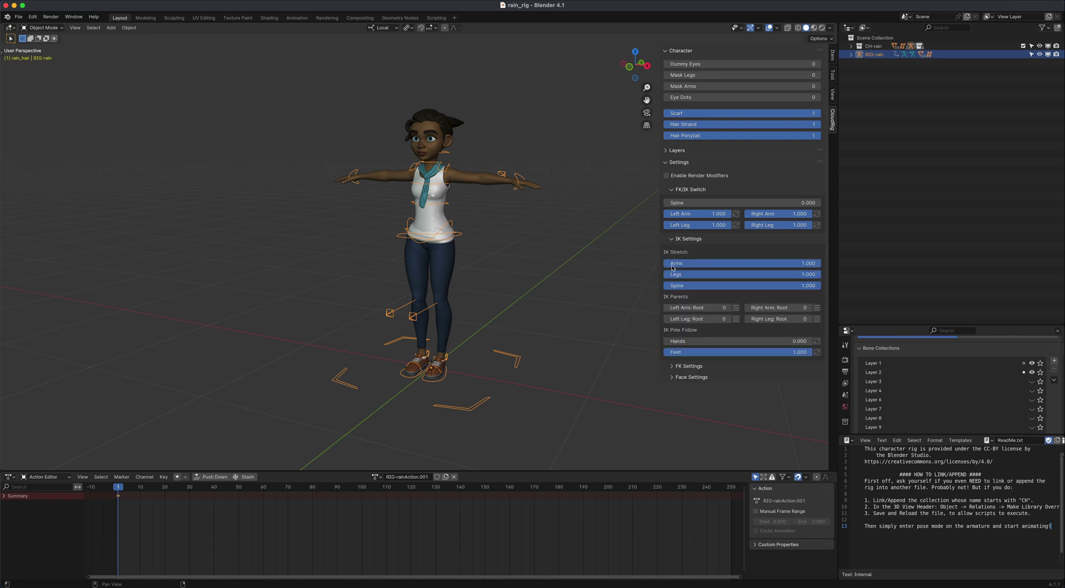
click(673, 368)
click(672, 439)
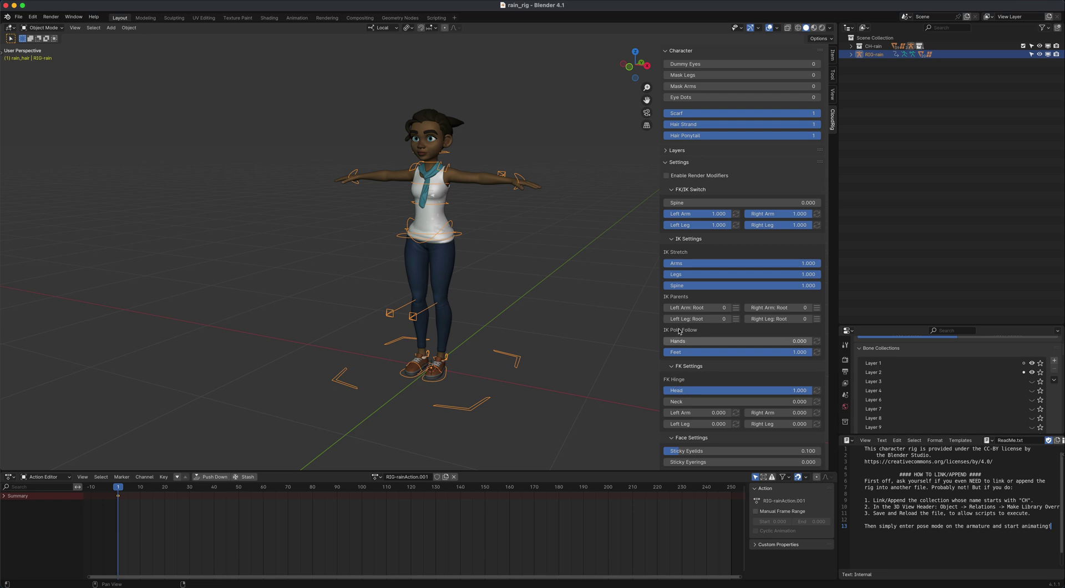
Step: Expand the rig's Layers section to check what it contains
click(673, 151)
click(673, 150)
click(673, 150)
click(672, 151)
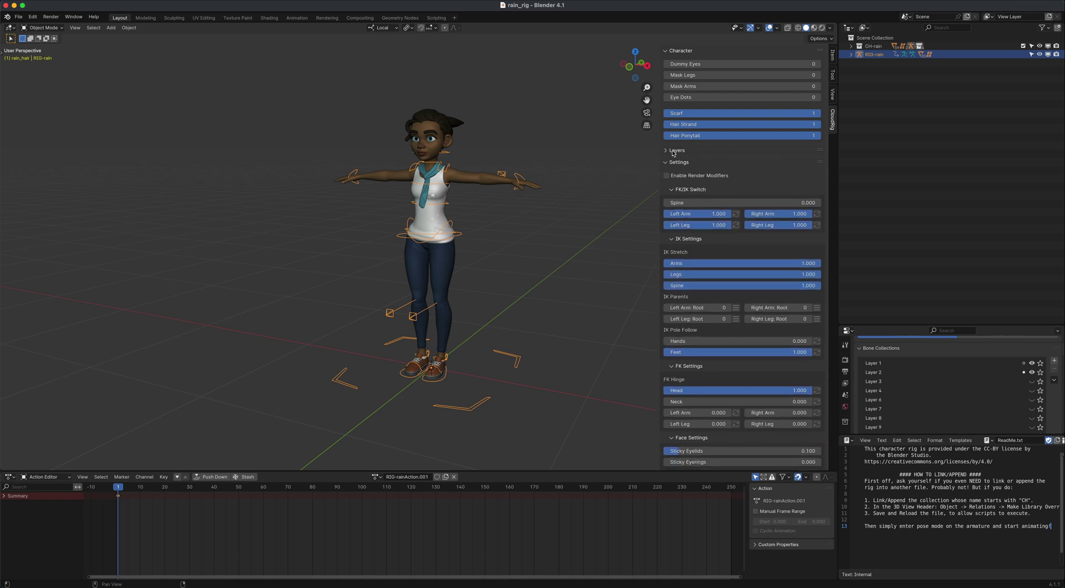
click(673, 151)
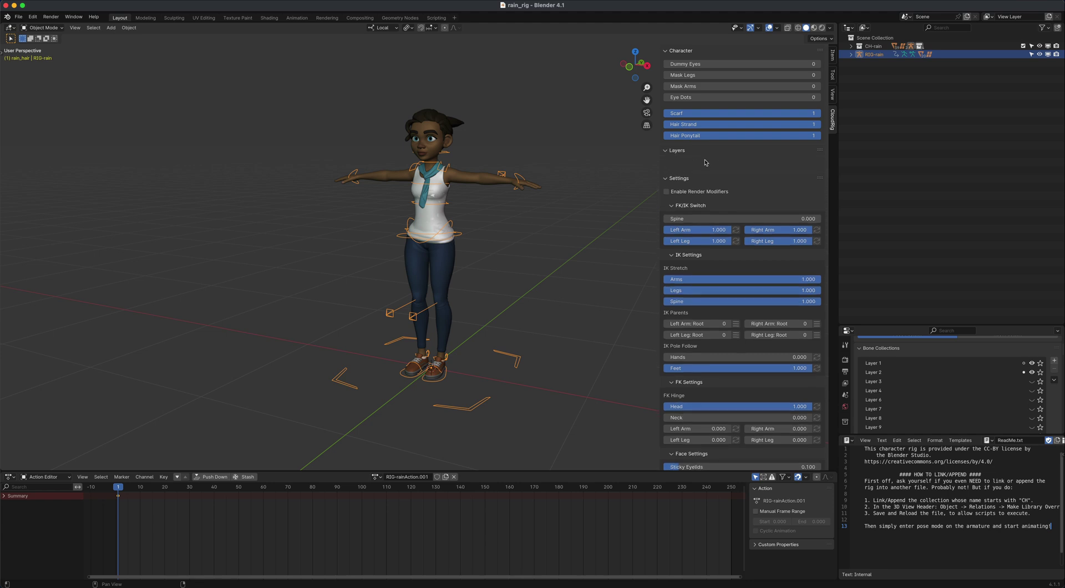
click(678, 155)
click(678, 155)
Step: Make the Properties editor taller and try the visibility toggles of Layer 6 and Layer 7 in the Bone Collections
drag(986, 326, 992, 247)
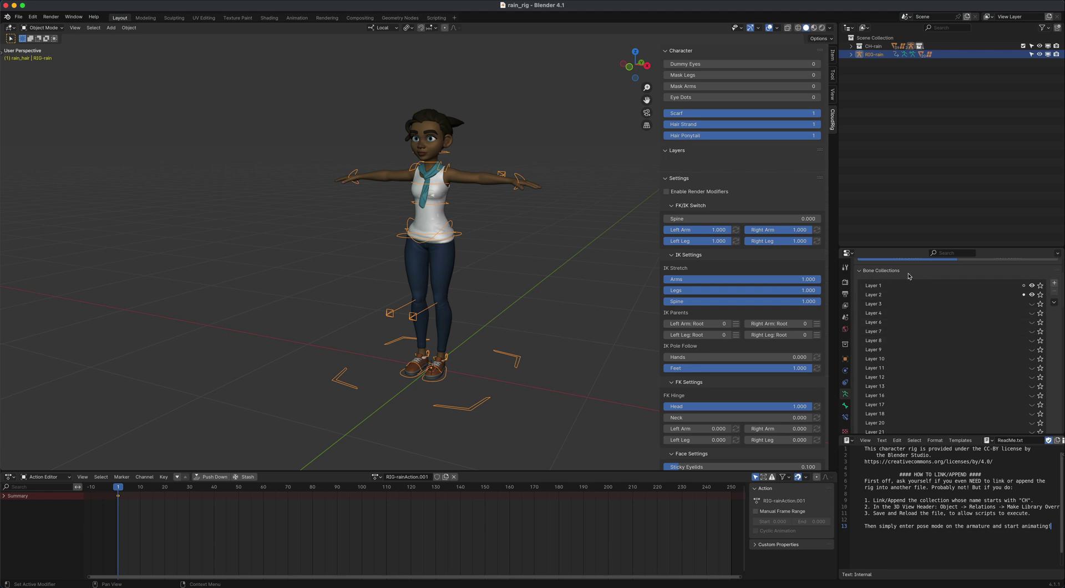
click(1031, 322)
click(1031, 322)
click(1032, 323)
click(1032, 322)
click(1032, 332)
scroll(961, 370, down, 5)
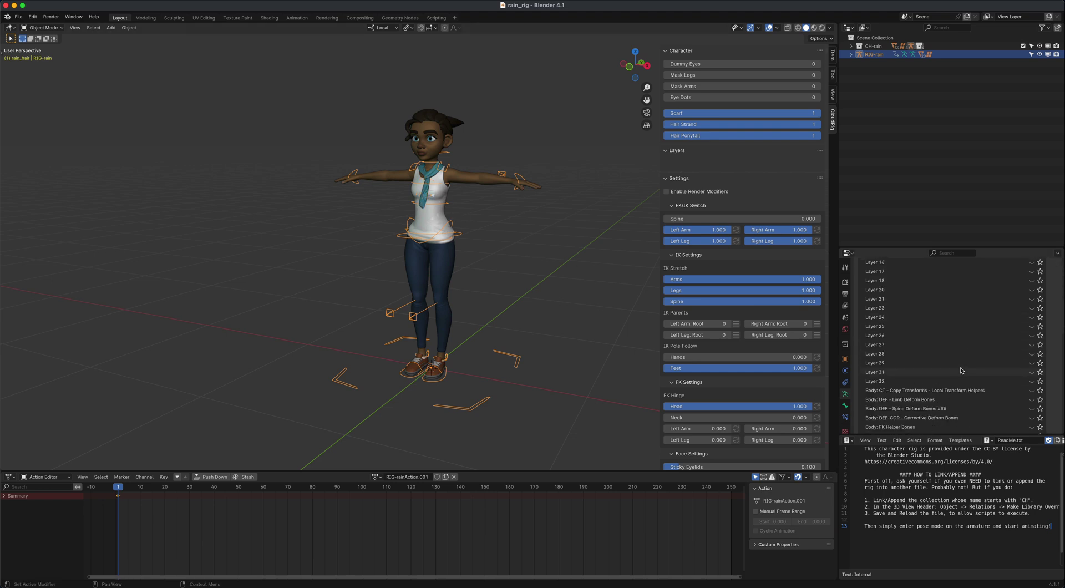
scroll(1017, 390, up, 7)
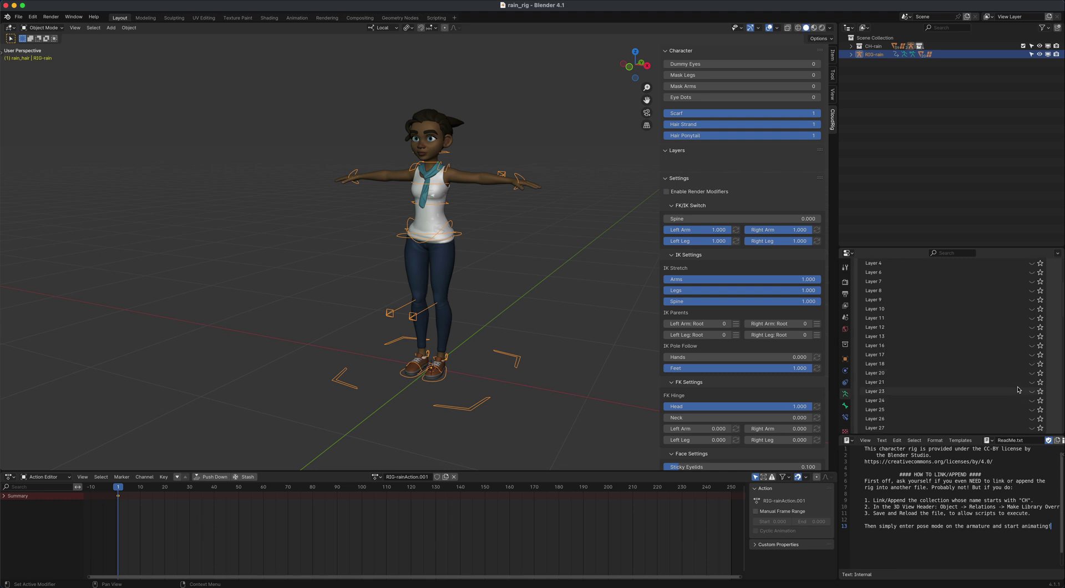
Step: Switch back to the Animation workspace and select the master control bone of the character's left foot
middle_drag(499, 258, 565, 271)
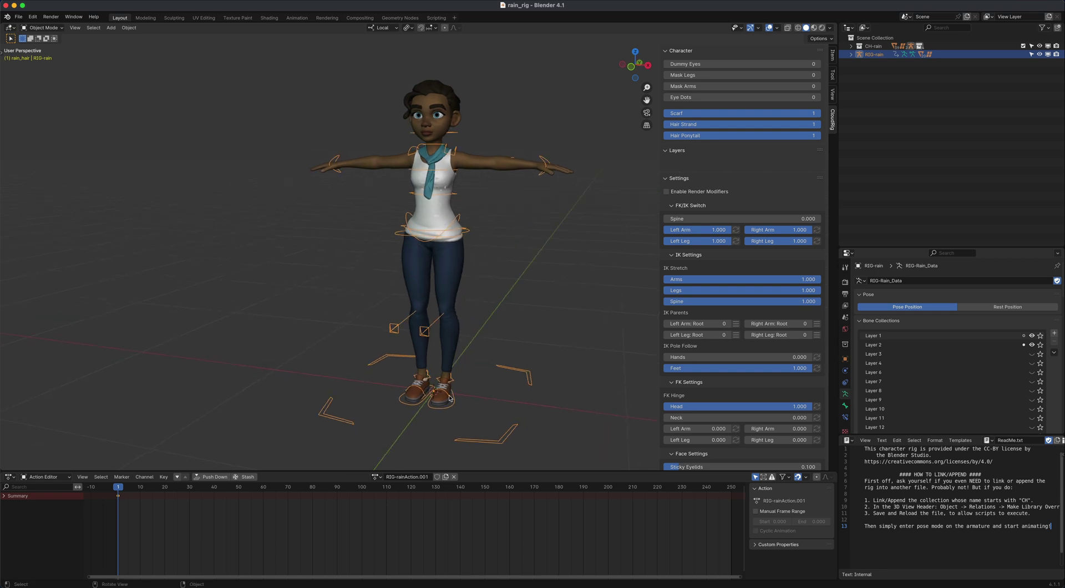
click(297, 18)
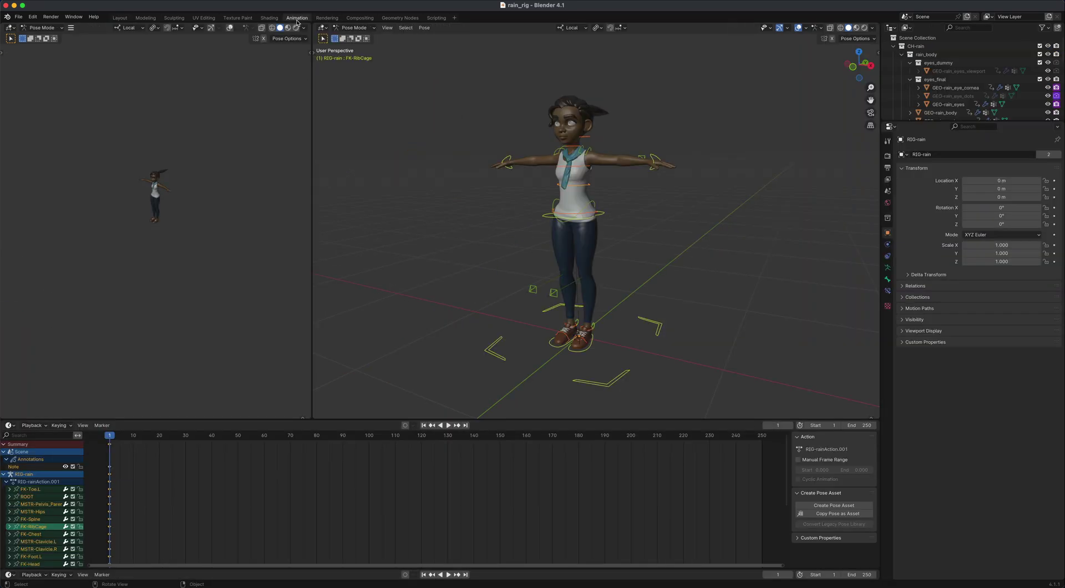
click(587, 344)
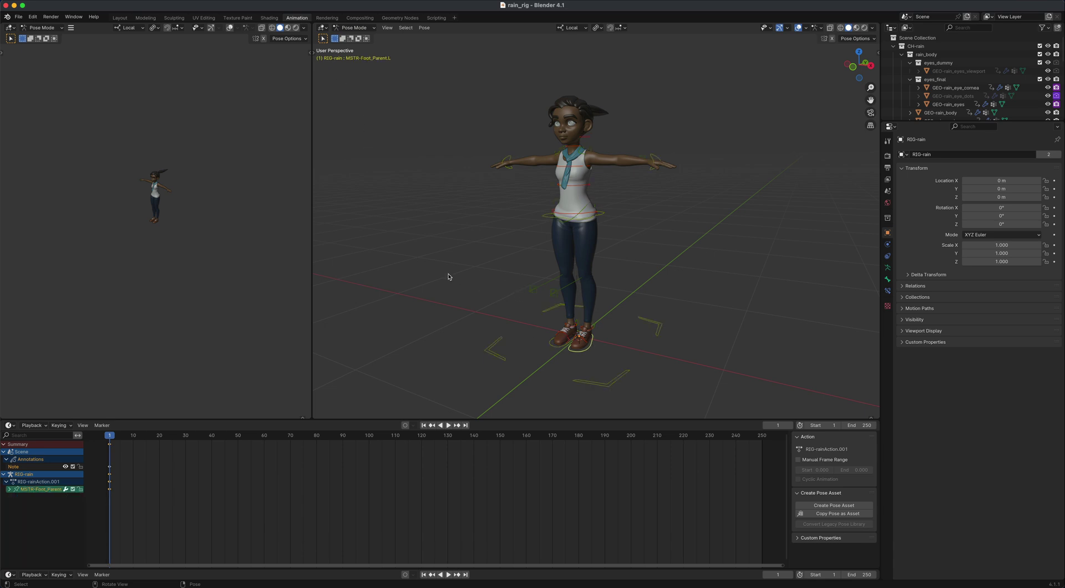
Step: Reveal the selection and transform tools in the main 3D viewport
scroll(450, 277, up, 3)
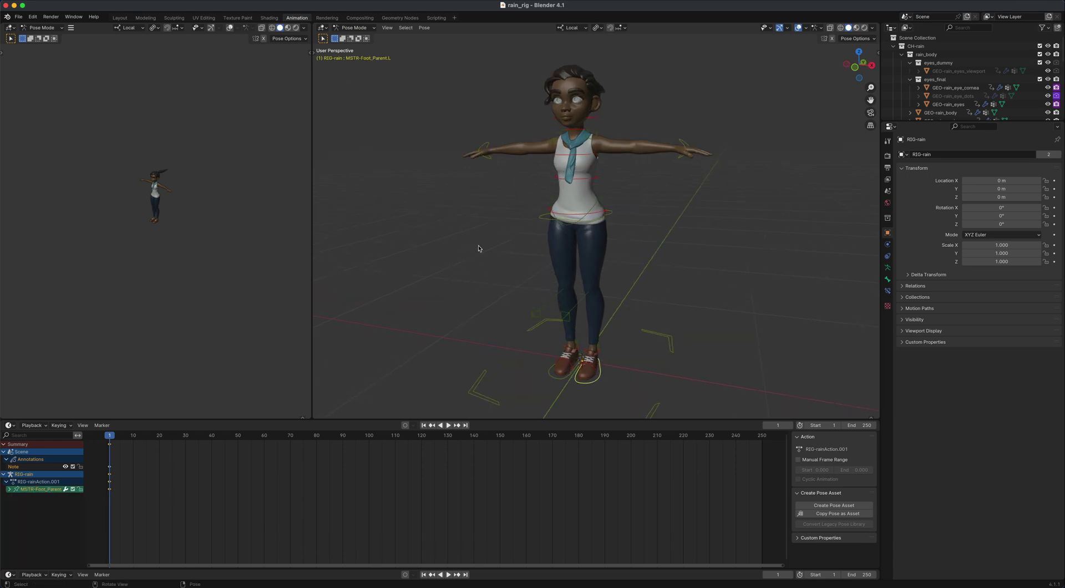
middle_drag(468, 296, 454, 285)
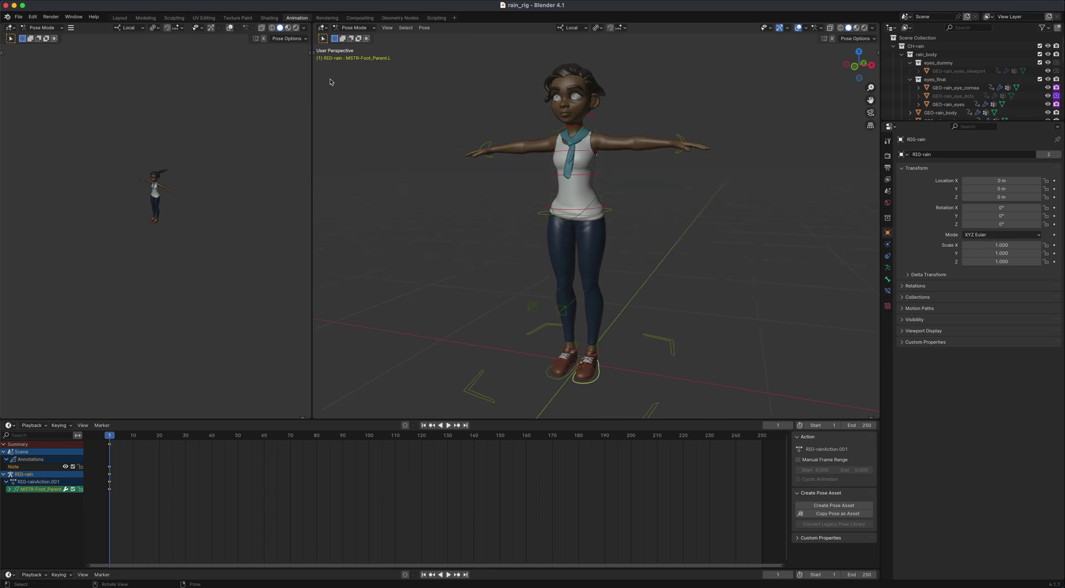
click(312, 54)
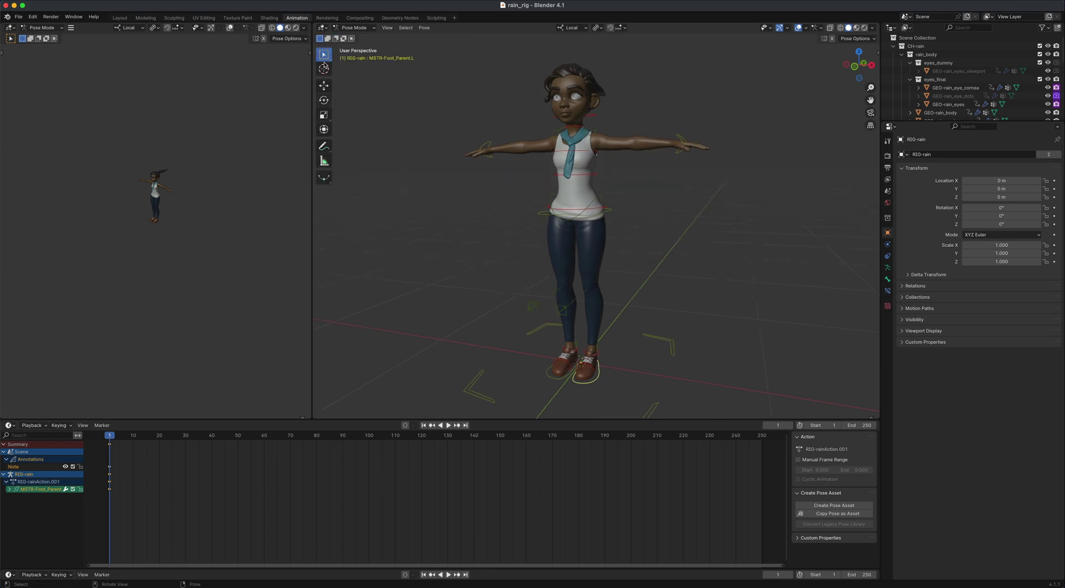
middle_drag(365, 148, 388, 184)
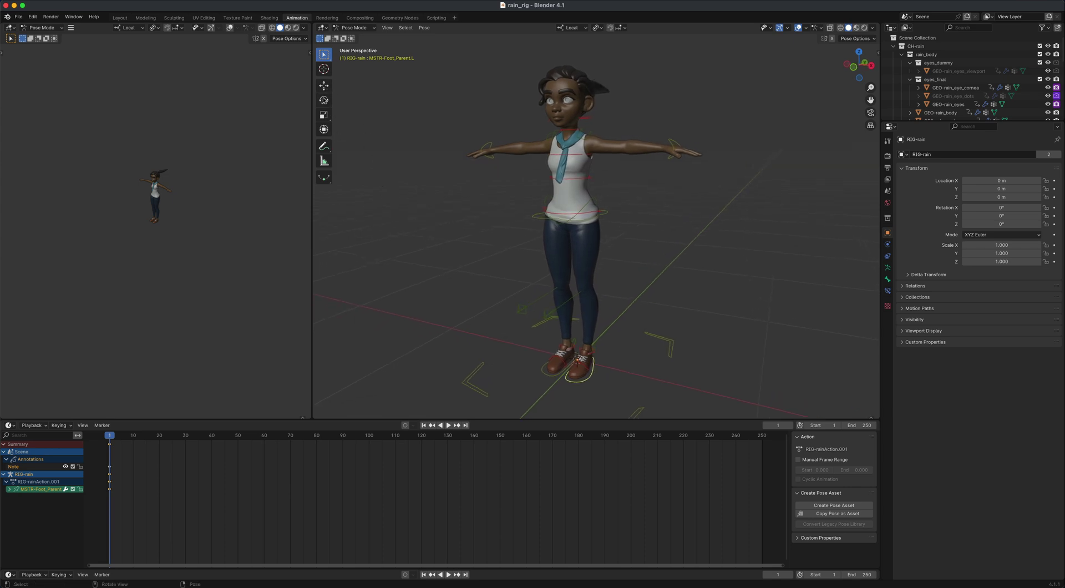
Step: Activate the Move tool for the selected left foot control and enable Auto Keying
middle_drag(415, 252, 427, 244)
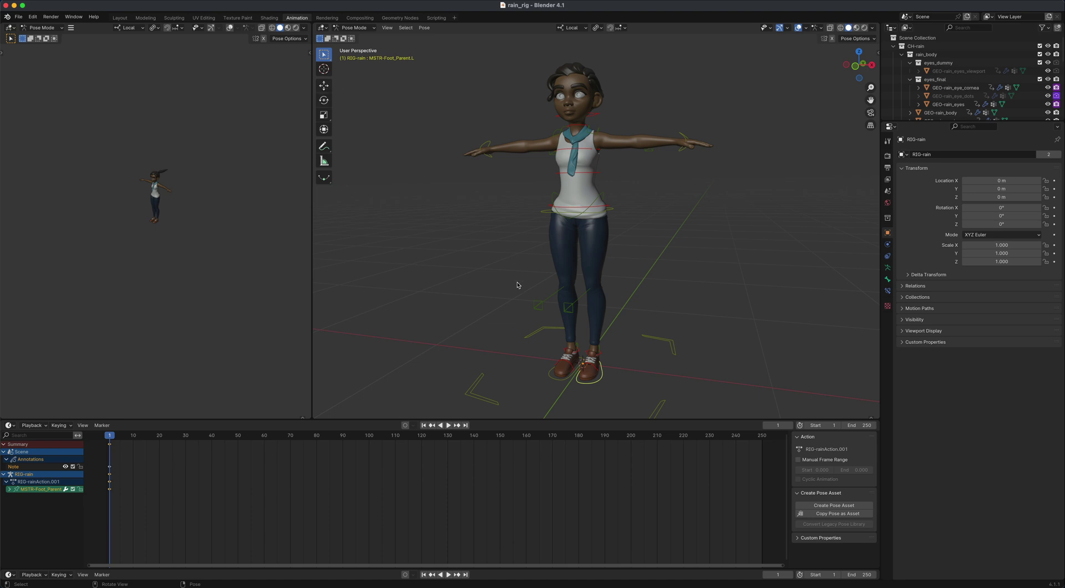
scroll(518, 285, down, 3)
scroll(492, 294, up, 2)
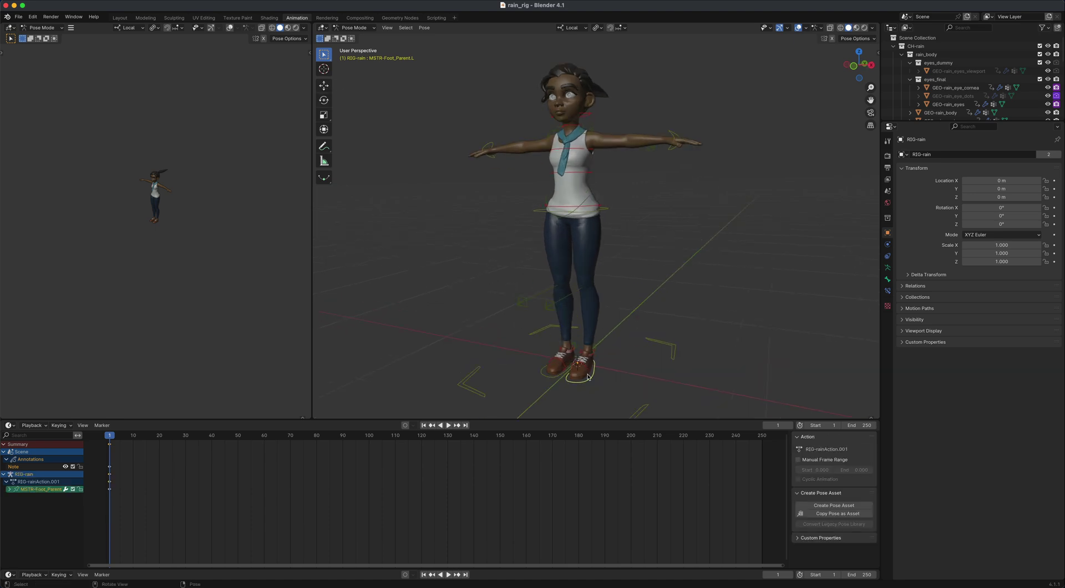
click(324, 85)
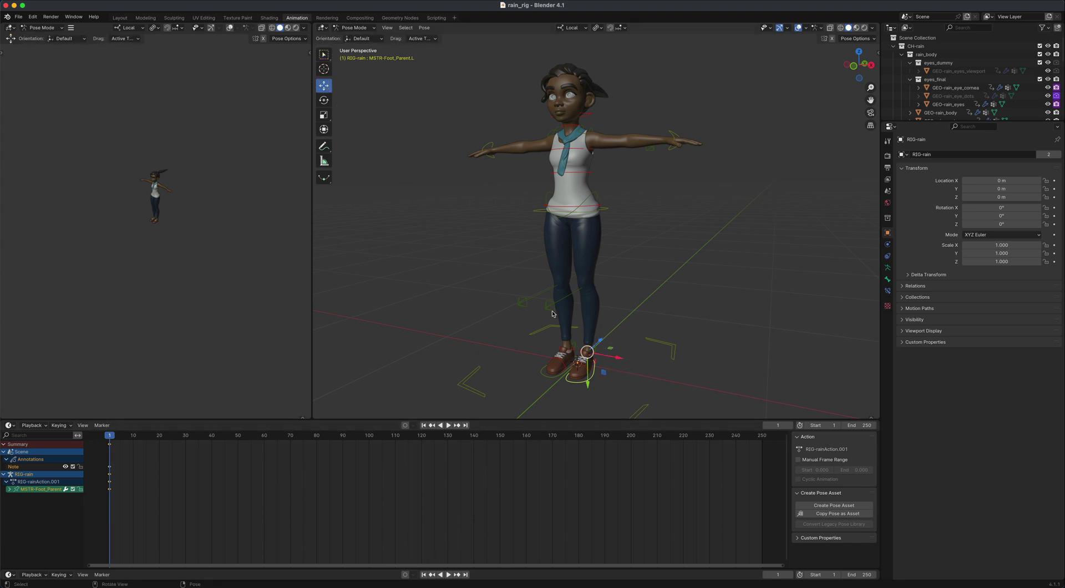
scroll(598, 341, down, 2)
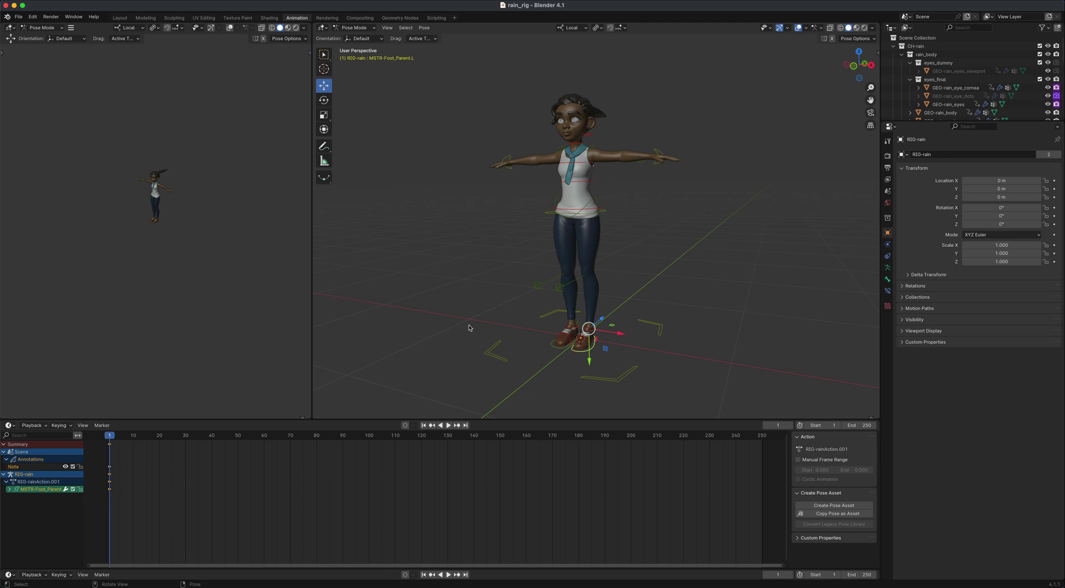
click(405, 574)
middle_drag(544, 363, 610, 345)
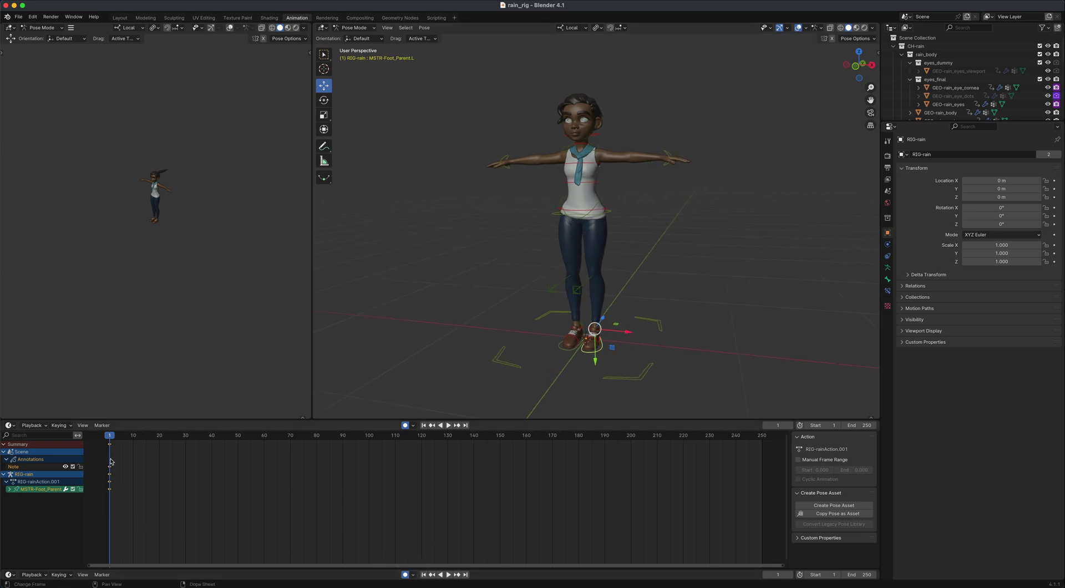
Step: Widen the stance by moving the left and right foot master controls outward along their X axes
middle_drag(484, 327, 503, 332)
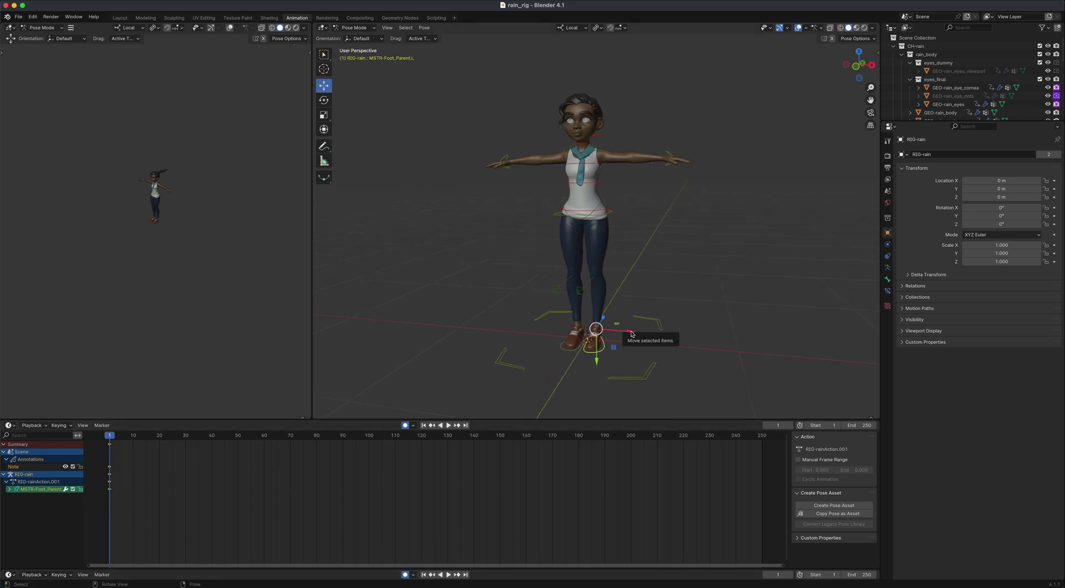
drag(633, 333, 647, 332)
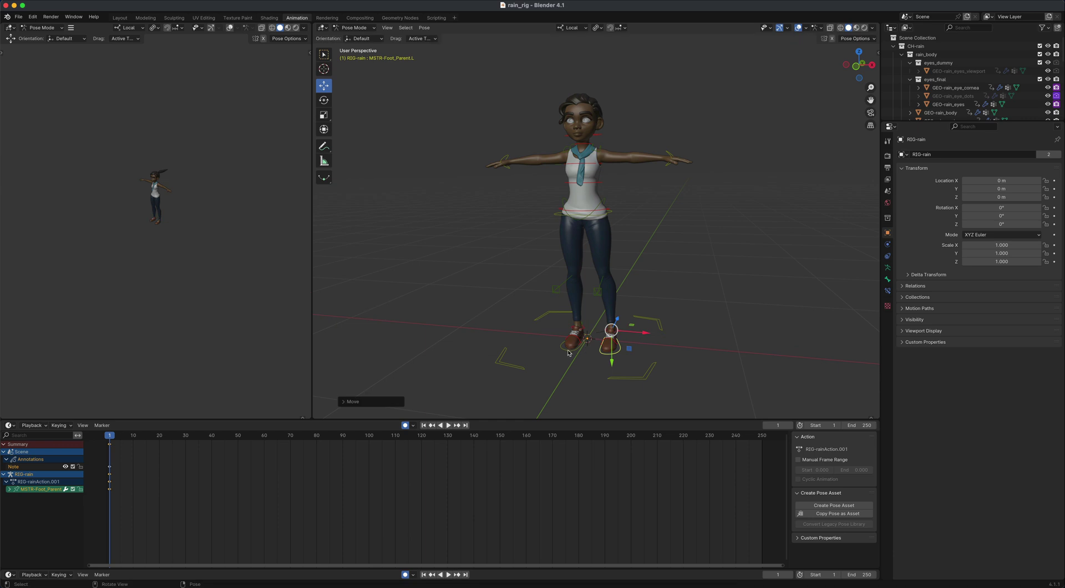
key(super+z)
click(565, 352)
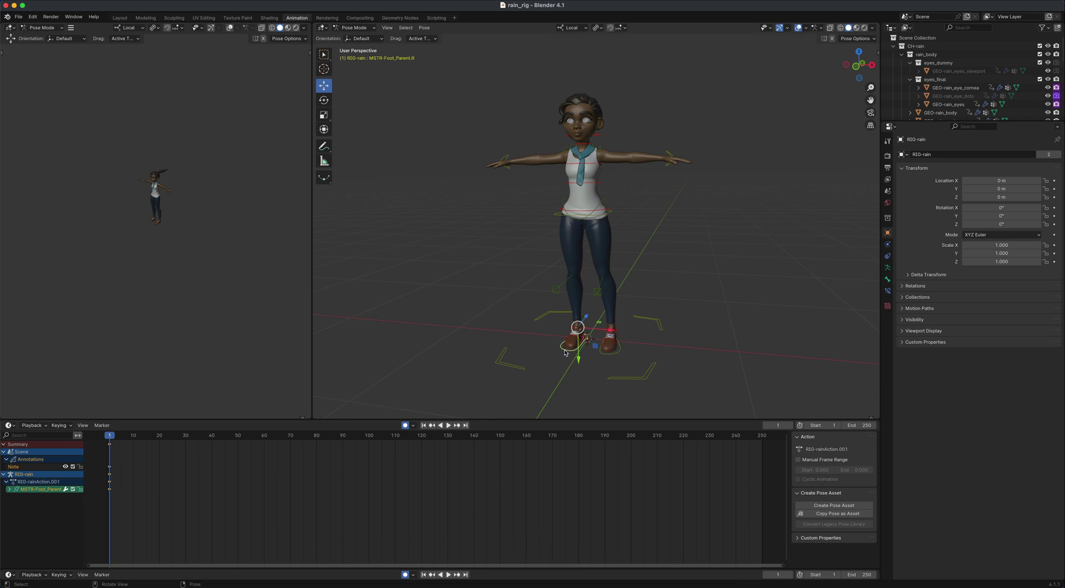
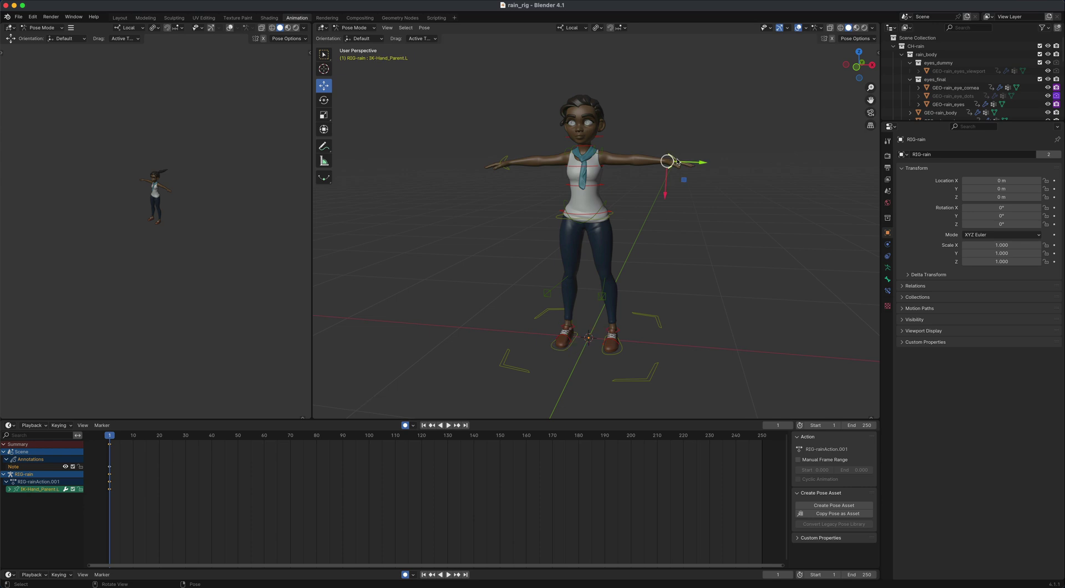
Step: Lower the left hand's IK control to beside the hip, with movement along its local Z axis locked
middle_drag(694, 188, 704, 266)
mouse_move(715, 228)
middle_down()
mouse_move(730, 226)
mouse_move(715, 219)
middle_up()
key(g)
key(shift+z)
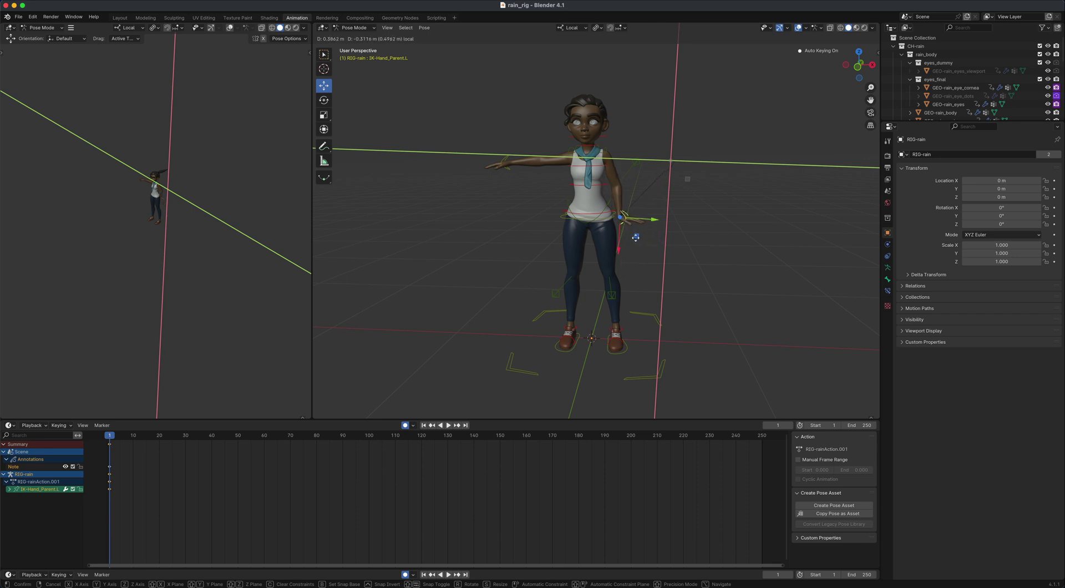
click(635, 238)
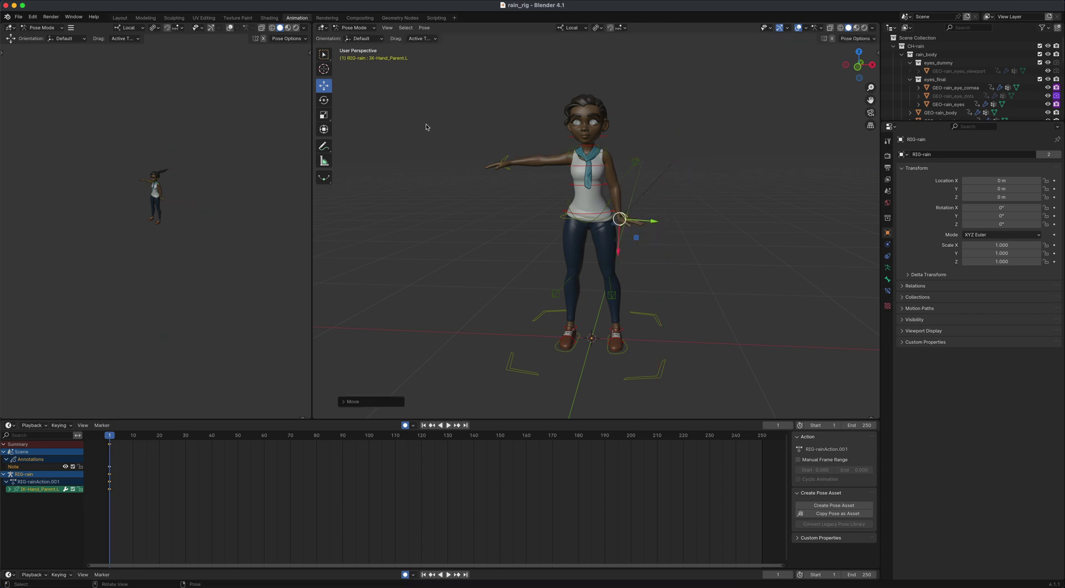
Step: Rotate the left hand's IK control so the hand hangs downward along the thigh in both front and side views
click(328, 105)
drag(645, 202, 651, 241)
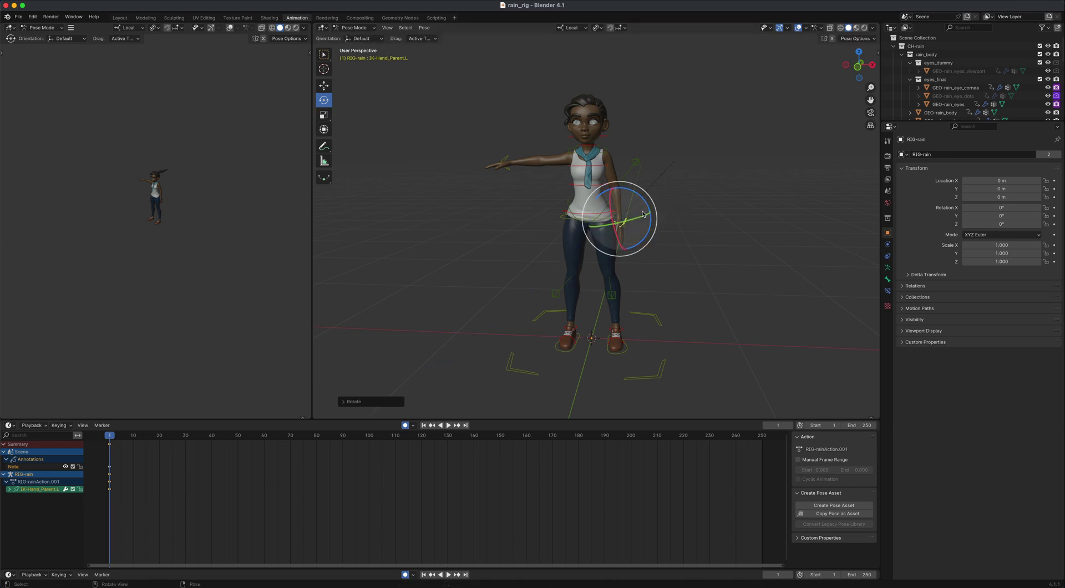
key(r)
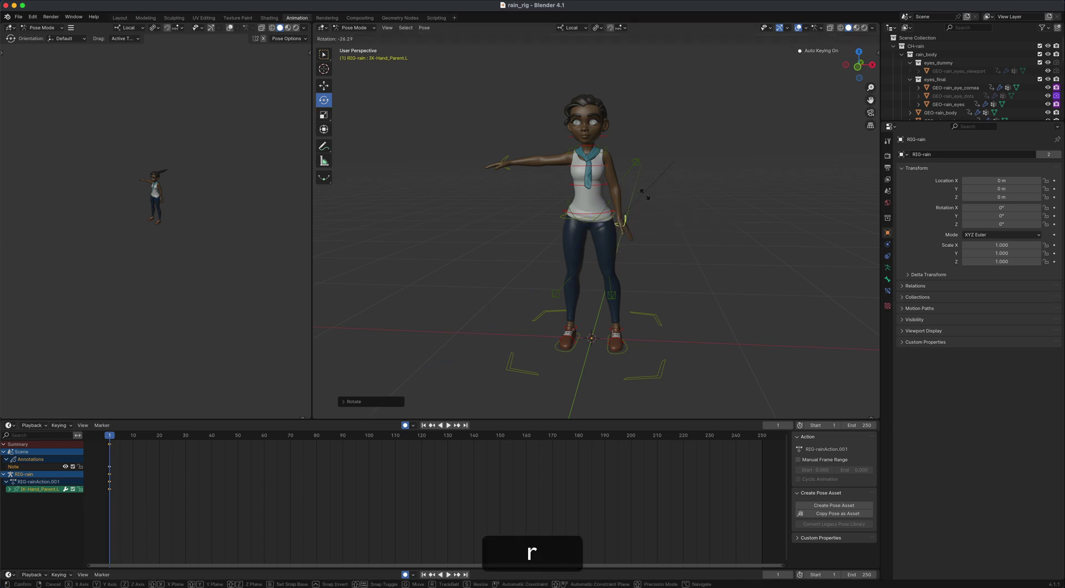
click(651, 201)
middle_drag(715, 274, 619, 279)
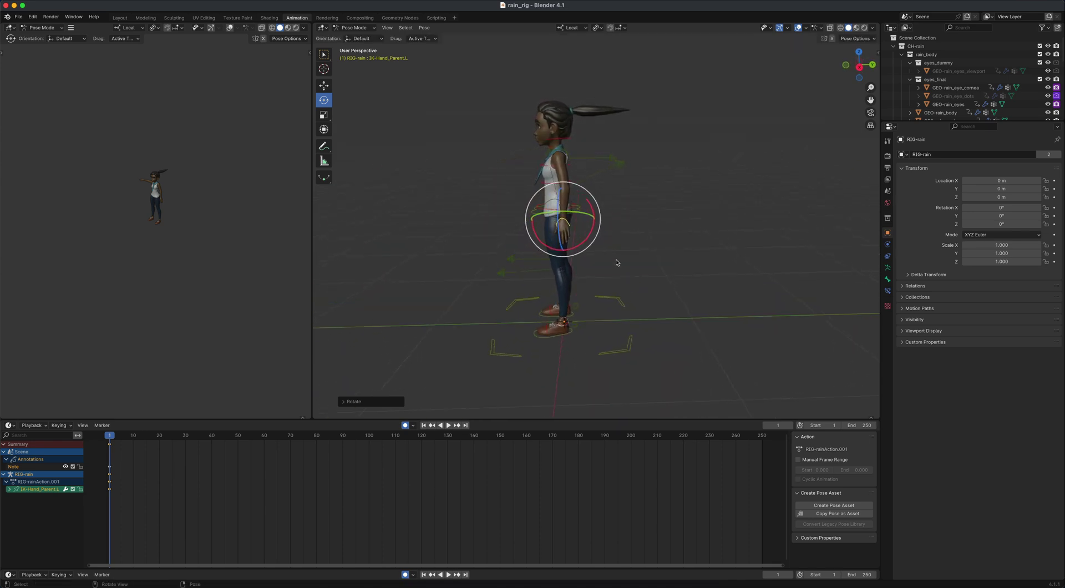
drag(577, 216, 565, 206)
middle_drag(665, 260, 722, 268)
scroll(722, 269, up, 1)
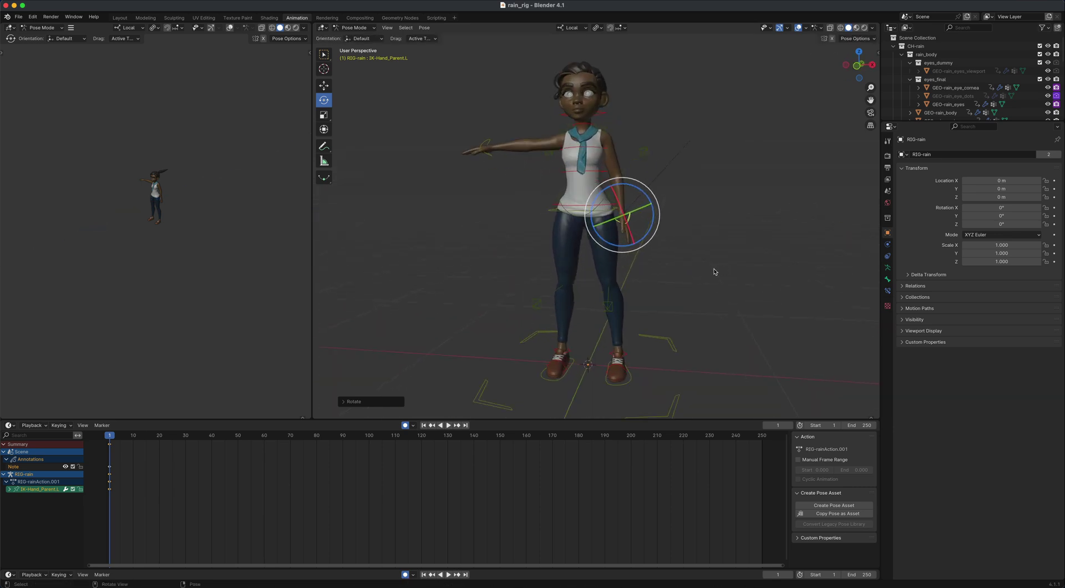
Step: Select the left hand's IK control with the Move tool active and copy its pose
middle_drag(482, 215, 493, 149)
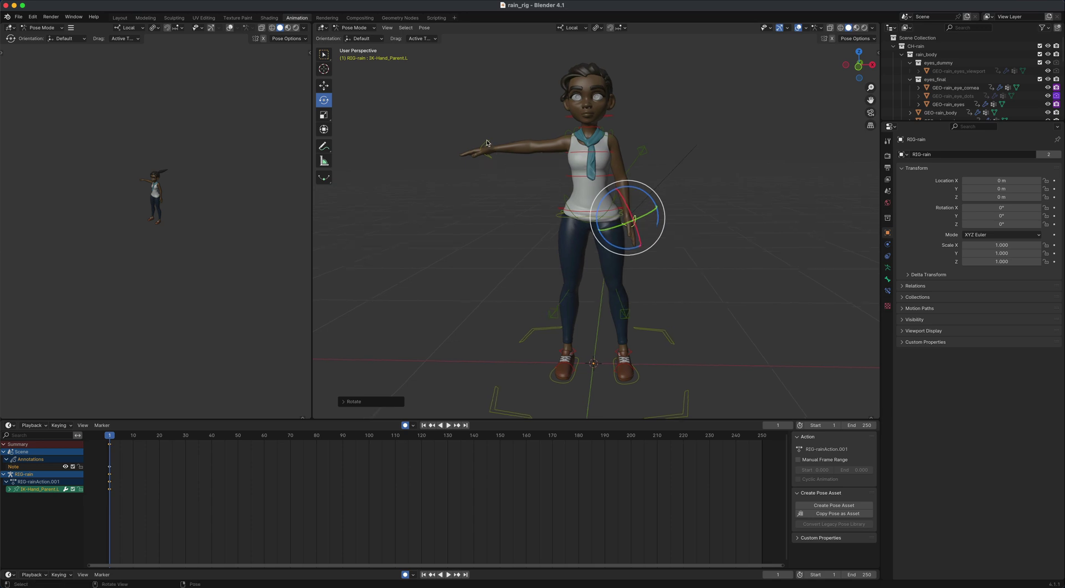
click(487, 143)
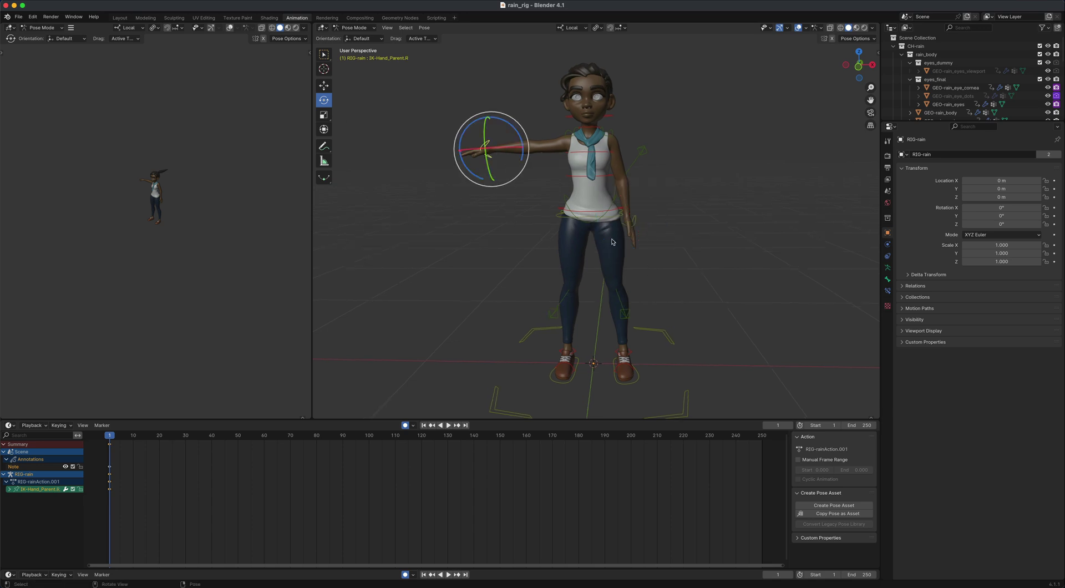
click(324, 85)
click(636, 220)
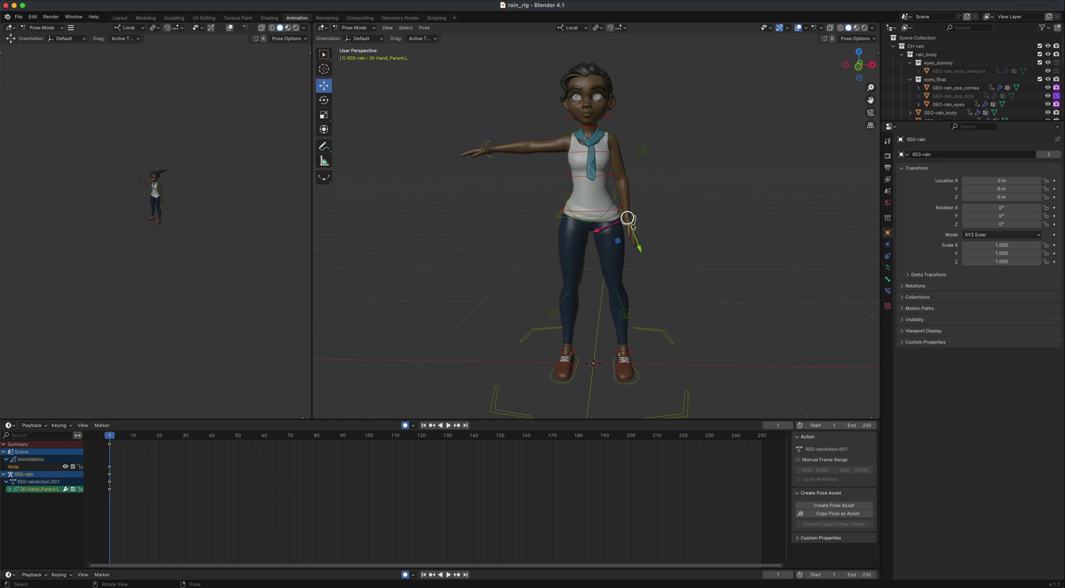
click(424, 28)
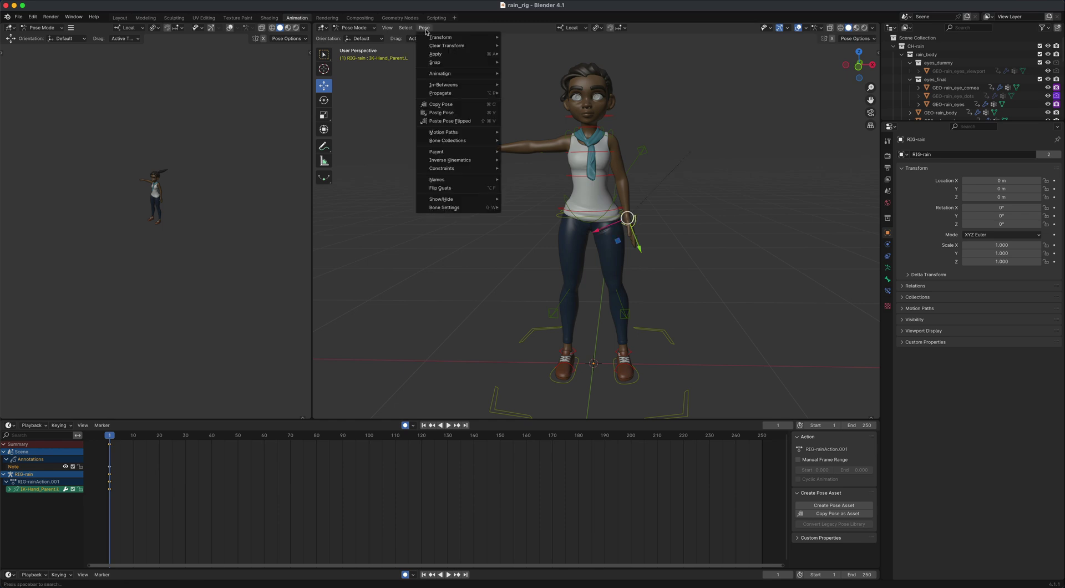
click(456, 105)
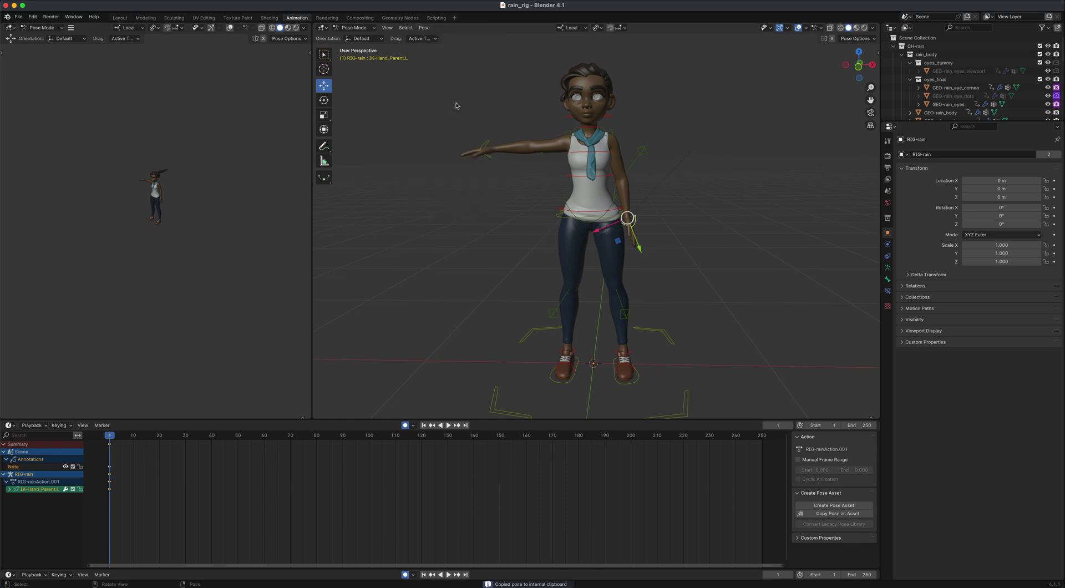
key(g)
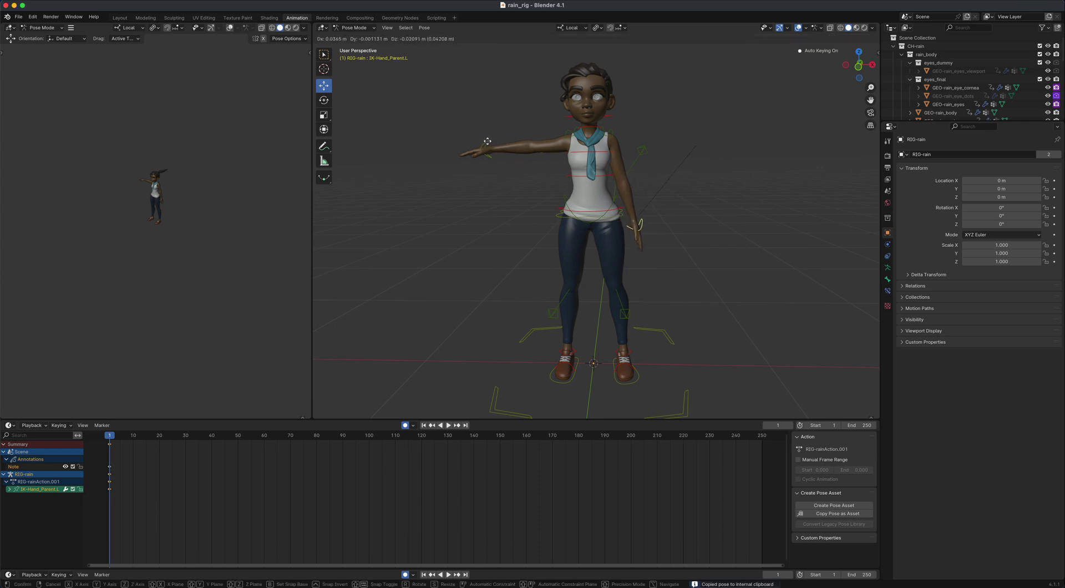
click(482, 141)
key(super+z)
Step: Paste the copied pose flipped onto the right hand's IK control
click(489, 146)
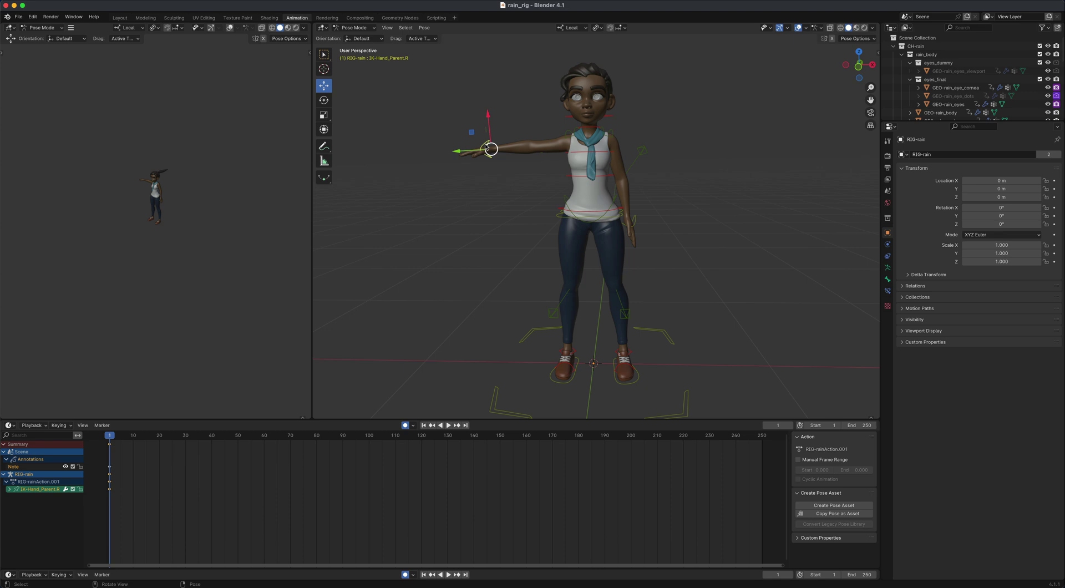
click(424, 27)
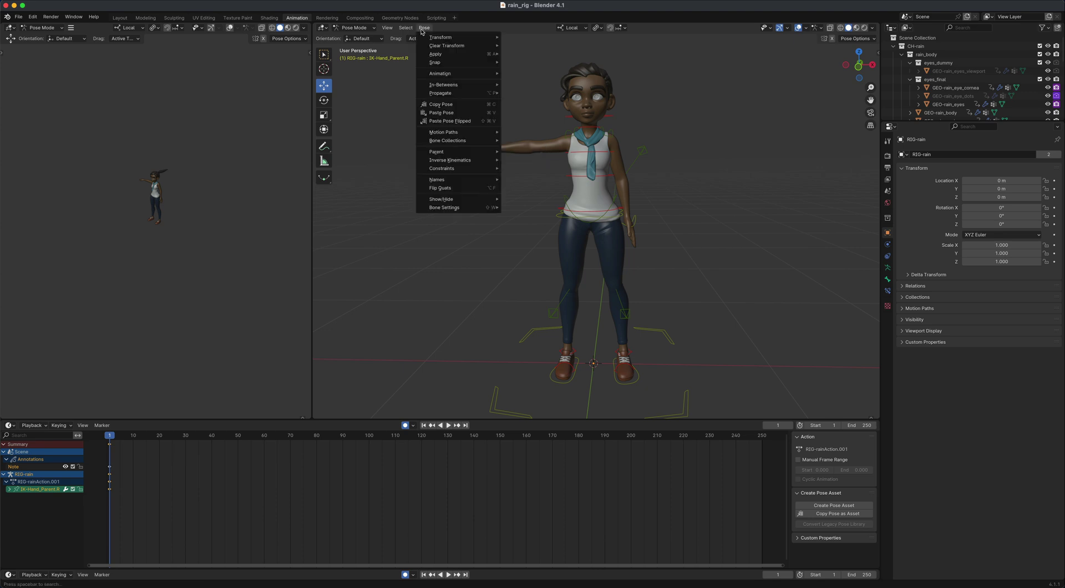
click(467, 126)
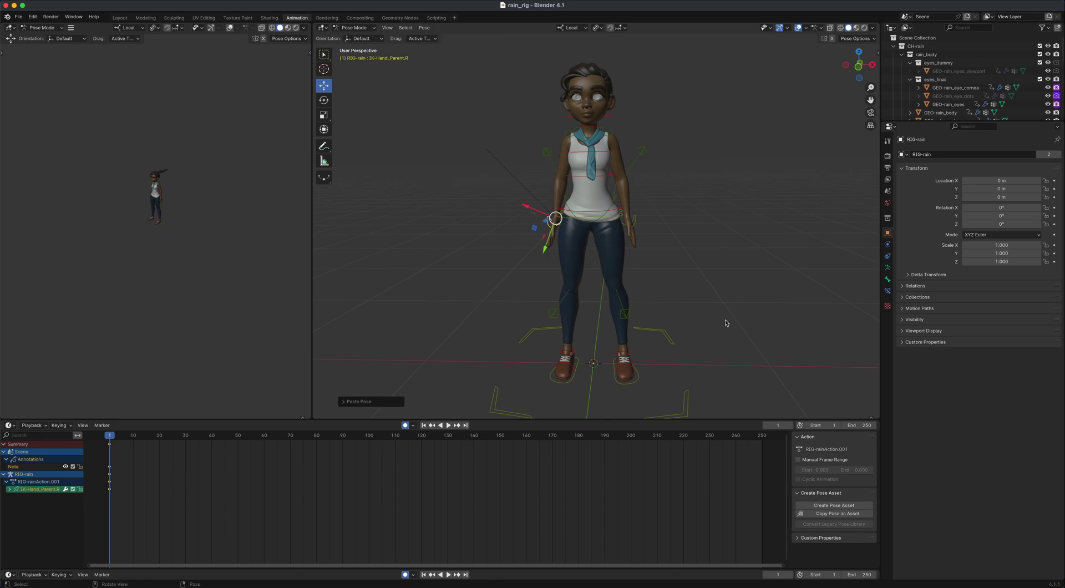
middle_drag(747, 320, 726, 306)
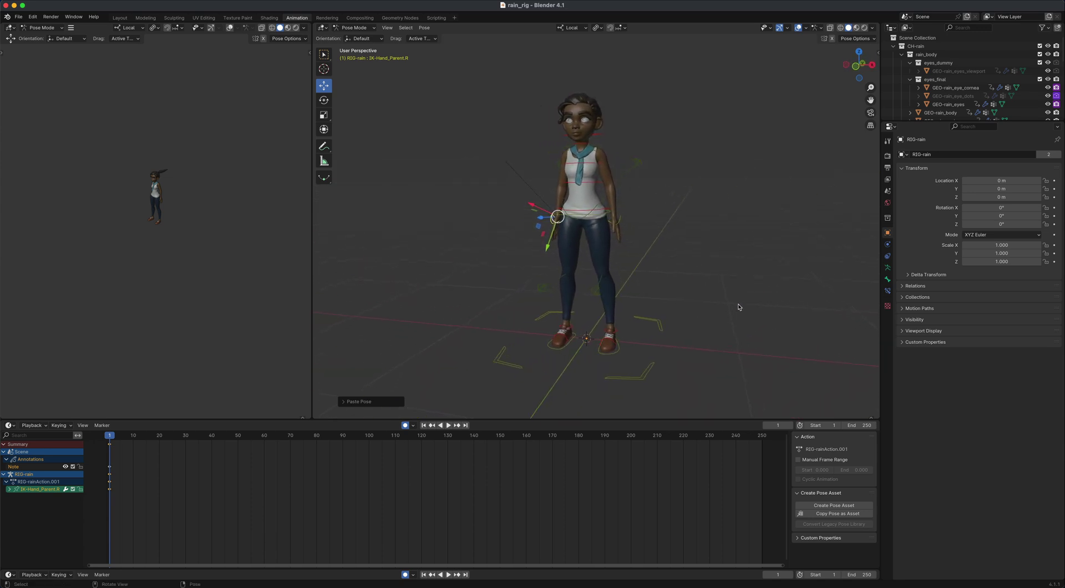
scroll(599, 252, up, 2)
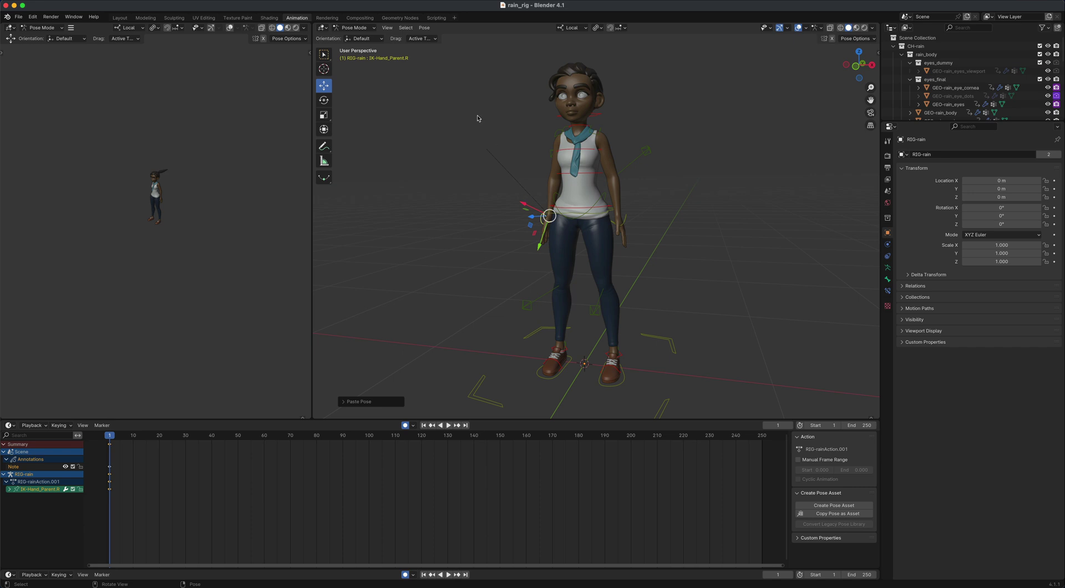
Step: Tilt the character's head downward by rotating the FK-Head control about 14° around its local X axis
mouse_move(402, 281)
middle_down()
mouse_move(492, 281)
mouse_move(392, 283)
mouse_move(401, 277)
middle_up()
middle_drag(648, 267, 667, 205)
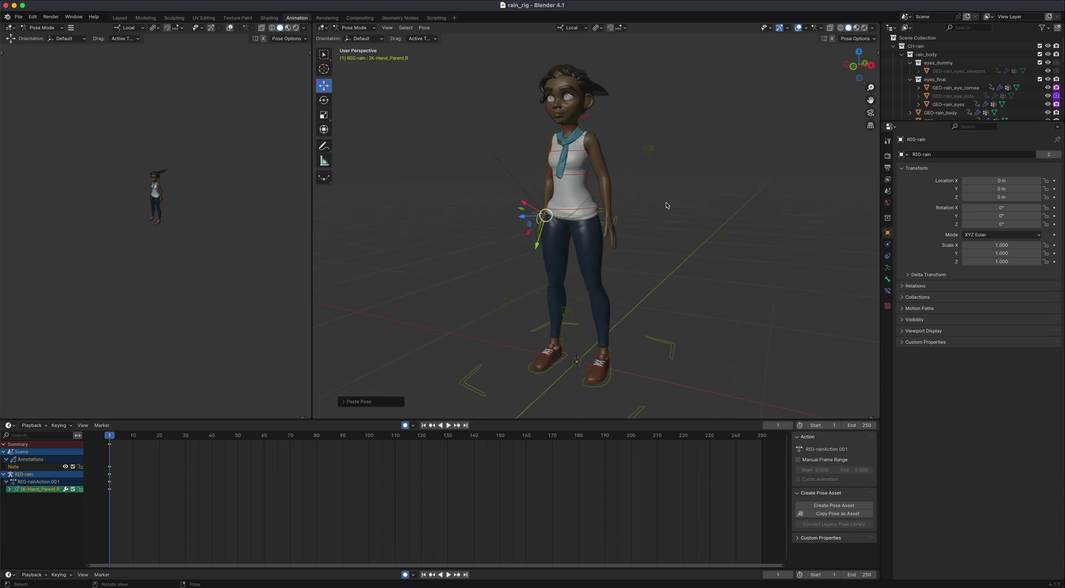
click(593, 121)
key(r)
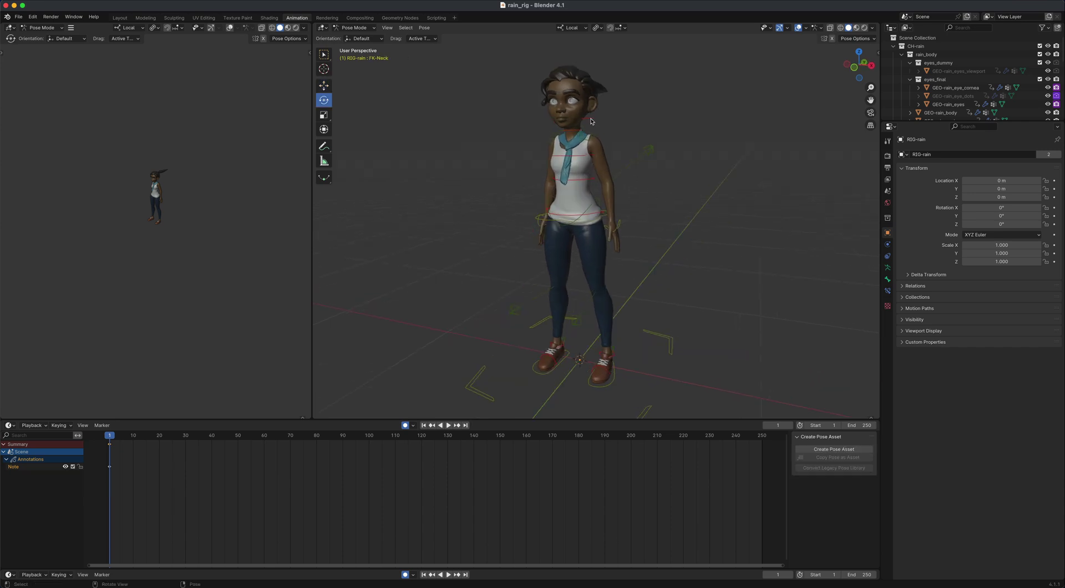
click(590, 122)
key(r)
key(x)
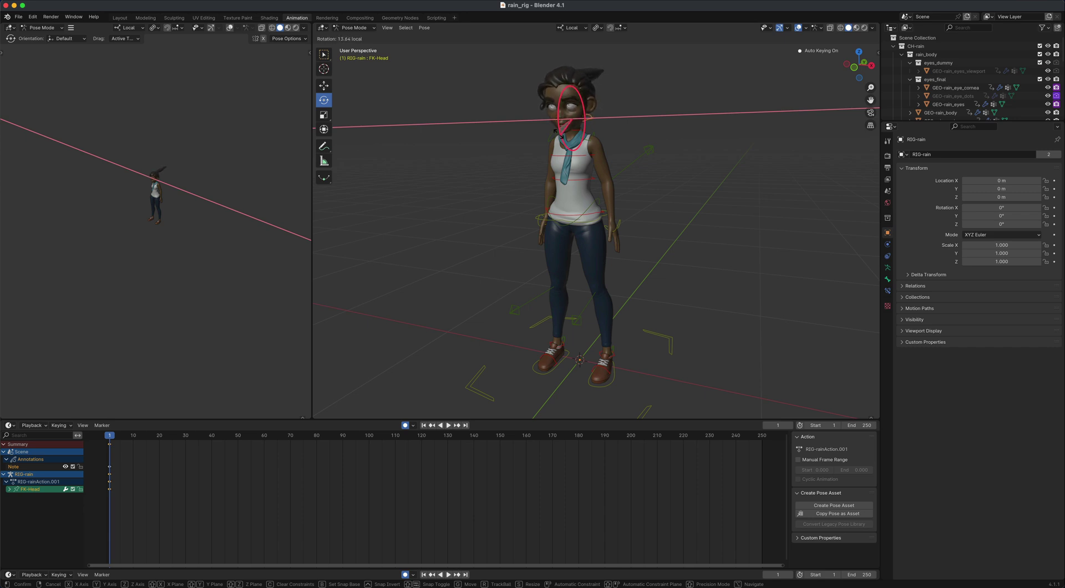
click(558, 131)
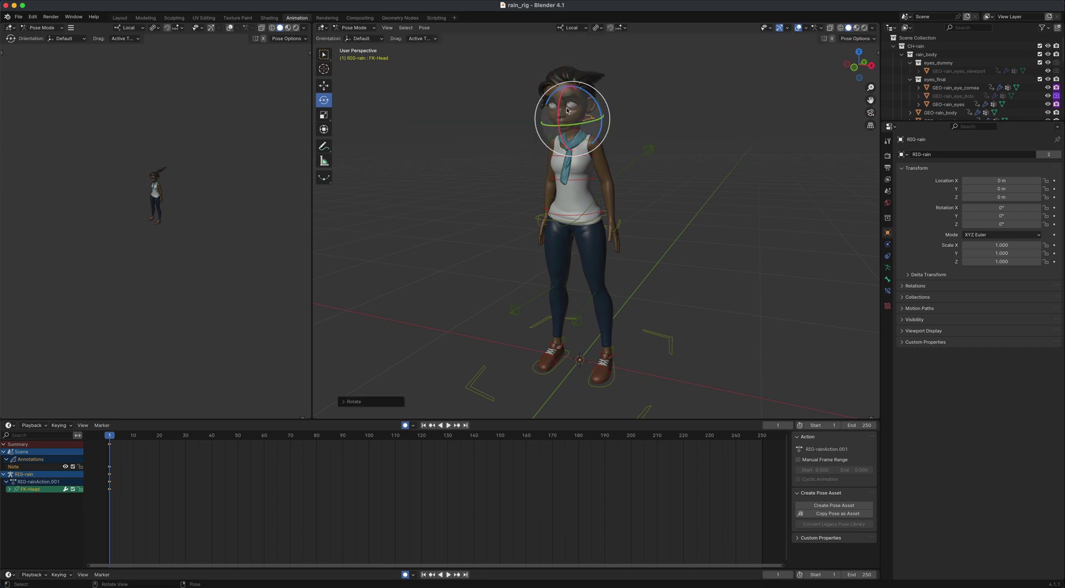
Step: Switch the main viewport to Material Preview shading and check the character's face and head pose
click(857, 29)
mouse_move(564, 109)
mouse_down()
mouse_move(557, 102)
mouse_move(572, 113)
mouse_up()
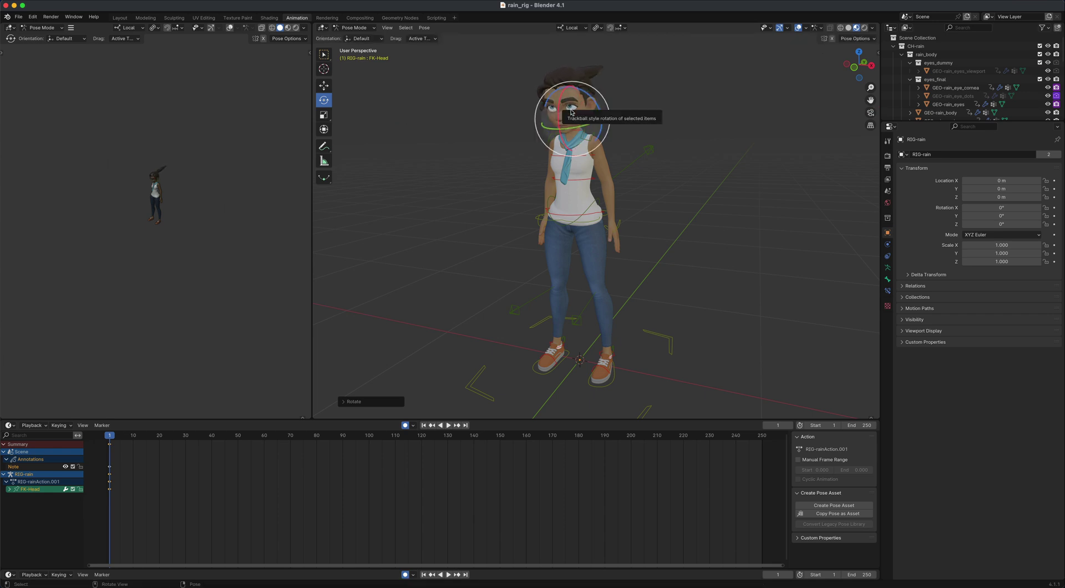
Step: In the Layout workspace, set the rig's Eye Target Parent to Head in the Face Settings
click(120, 18)
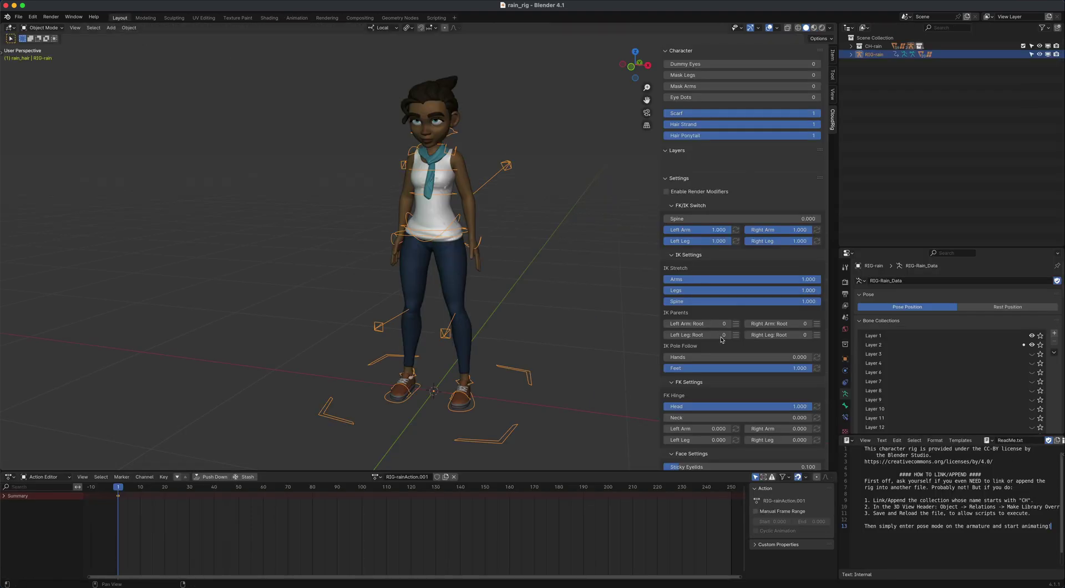
scroll(721, 343, down, 3)
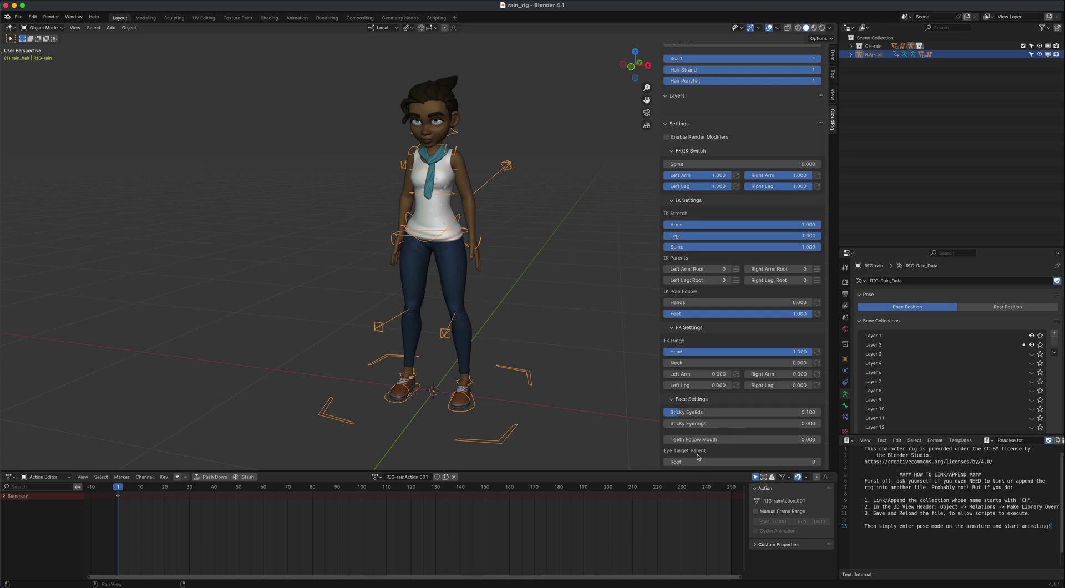
drag(674, 464, 754, 464)
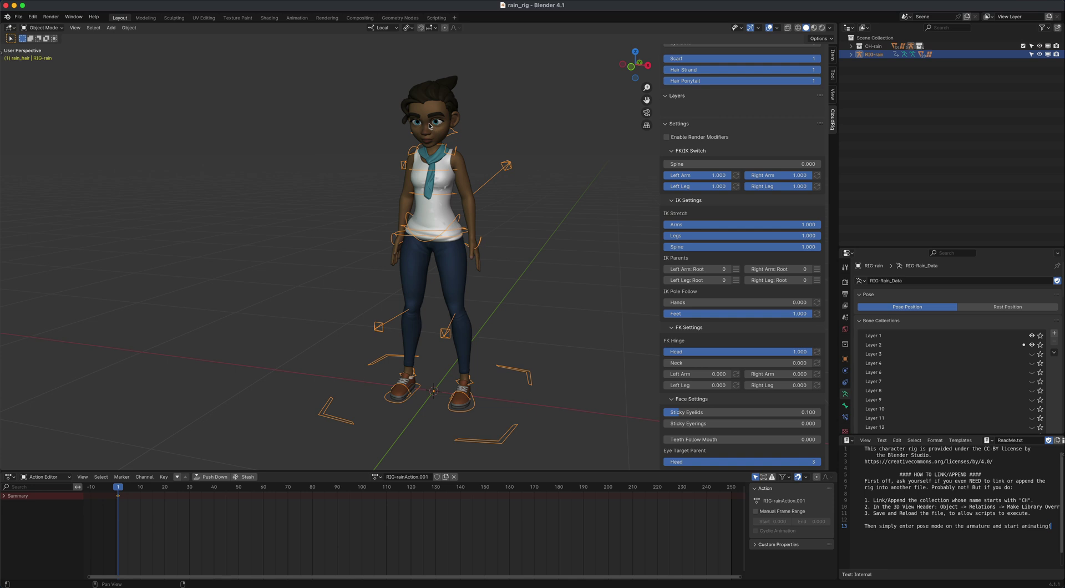
Step: Return to the Animation workspace and check the head control together with the eyes' direction
click(296, 18)
mouse_move(558, 117)
mouse_down()
mouse_move(559, 103)
mouse_move(557, 115)
mouse_up()
scroll(468, 238, down, 5)
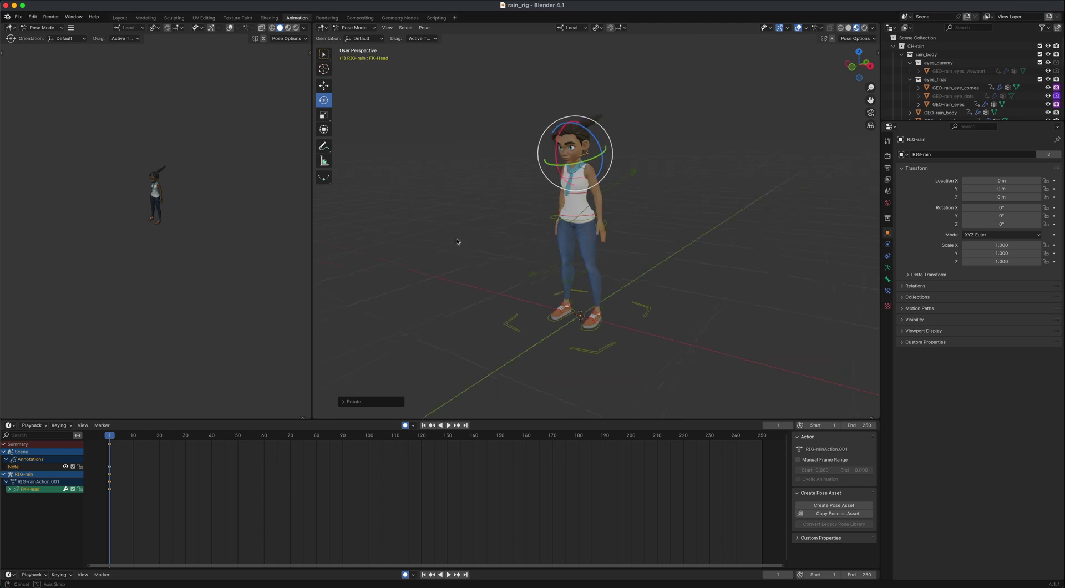
Step: Box-select all of the rig's controls with the Select Box tool to review their keyframes at frame 1
scroll(468, 240, up, 2)
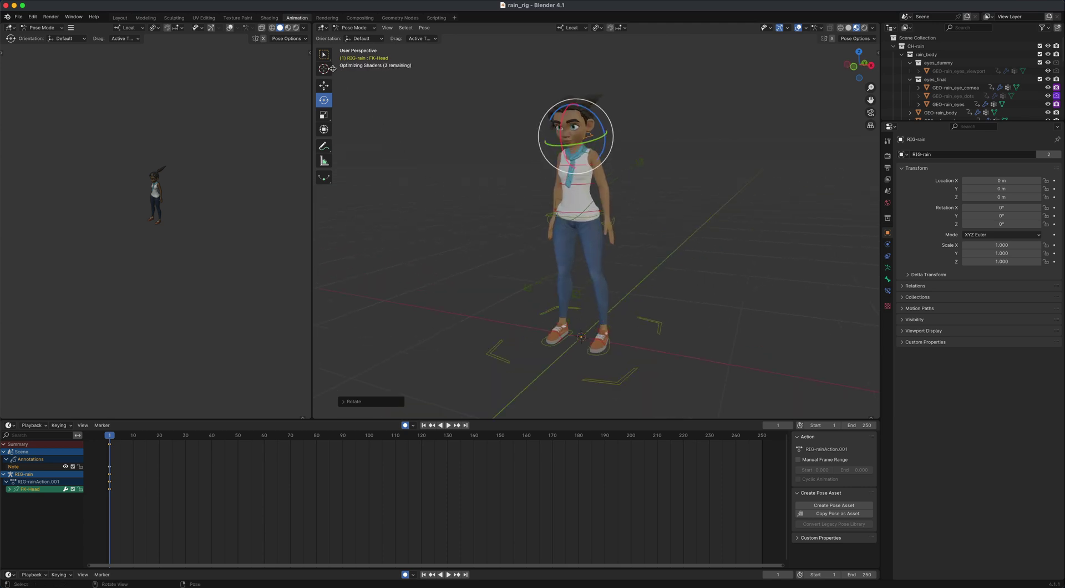
click(325, 56)
drag(445, 84, 707, 399)
scroll(709, 383, down, 2)
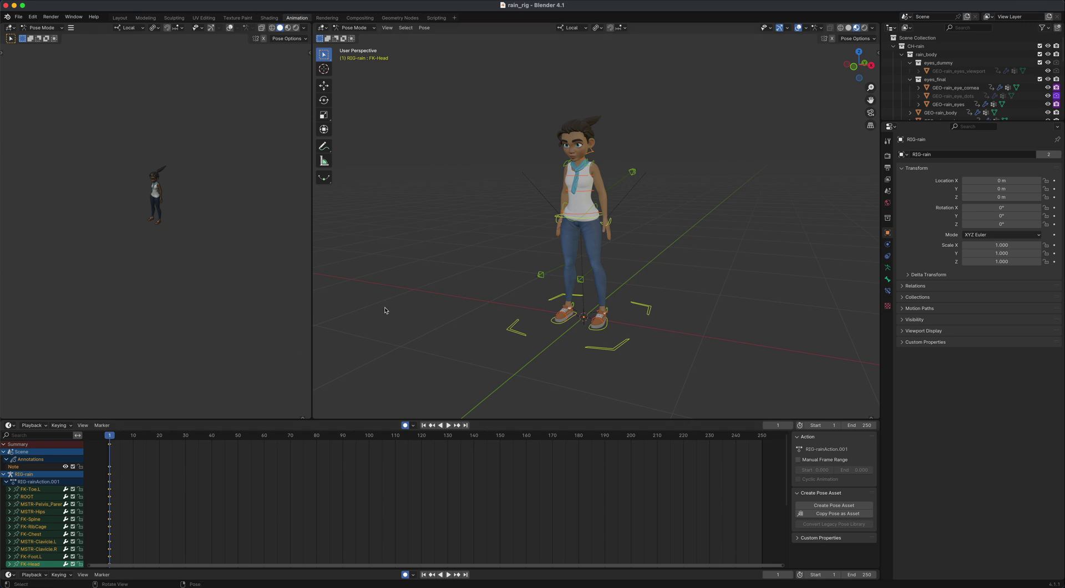
Step: At frame 10, move the MSTR-Pelvis_Parent control down along its vertical axis to bring the character into a deep crouch
key(space)
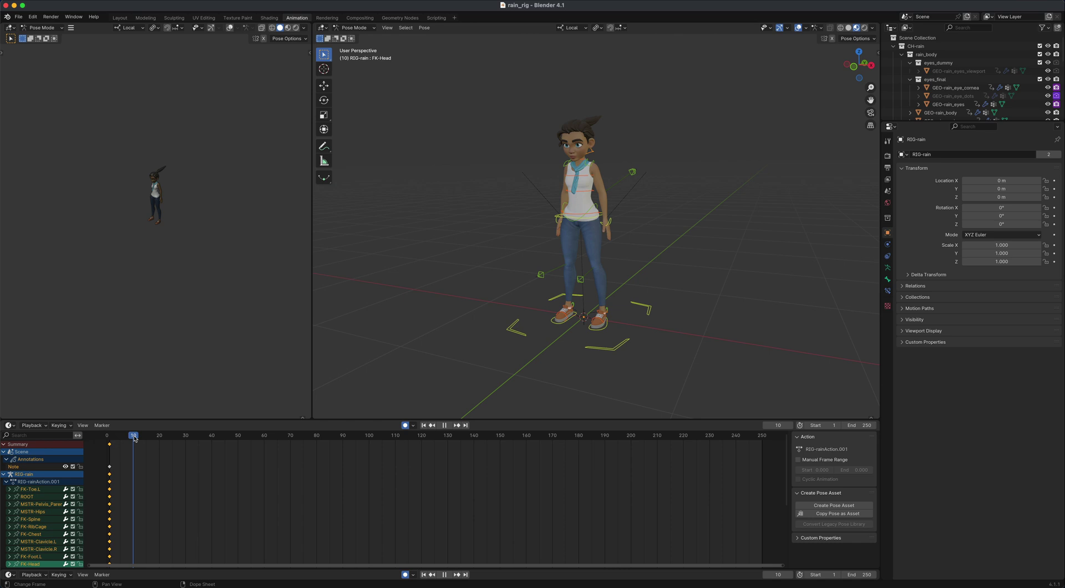
key(space)
scroll(471, 322, up, 3)
click(520, 256)
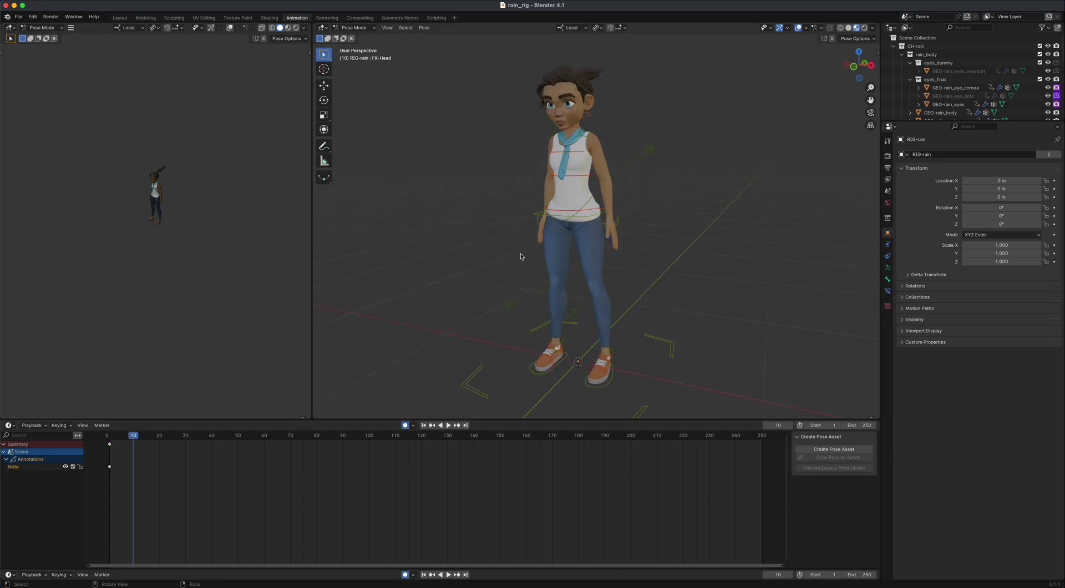
click(602, 214)
scroll(478, 254, left, 2)
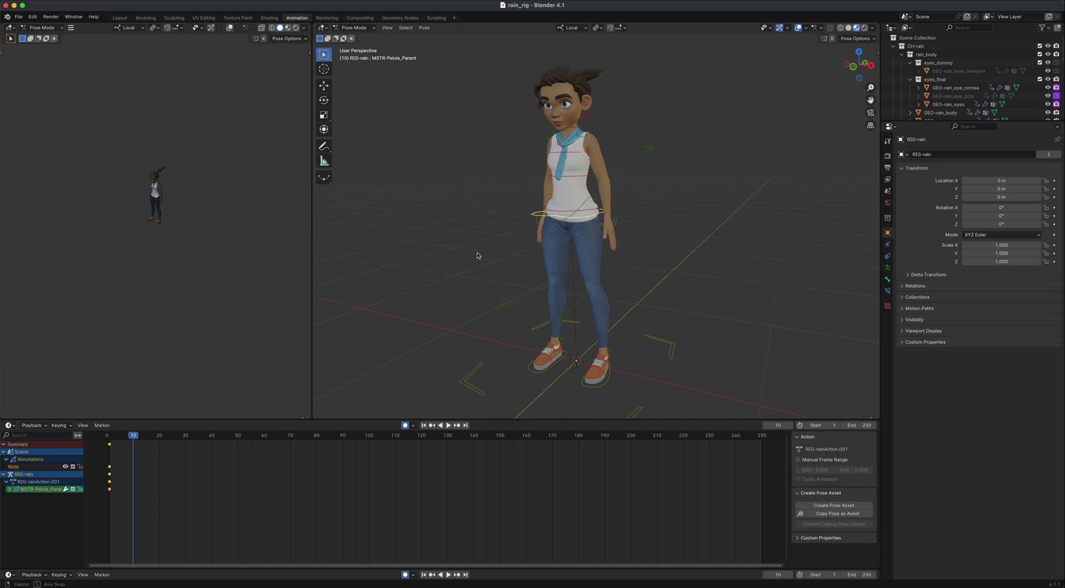
click(324, 85)
drag(568, 176, 569, 262)
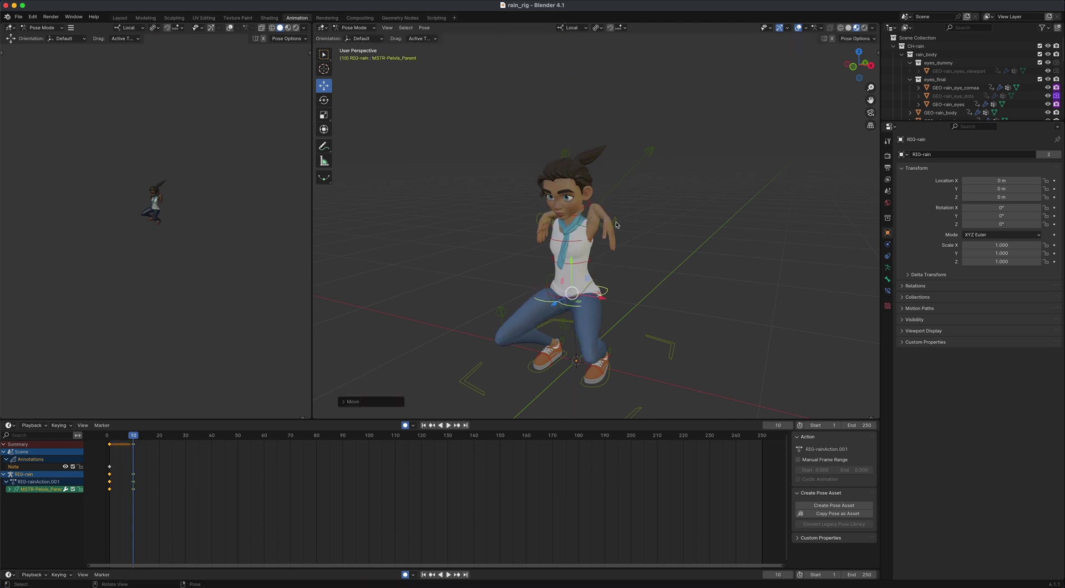
Step: Select both IK-Hand_Parent controls and move them forward so the arms extend in front of the body
click(613, 223)
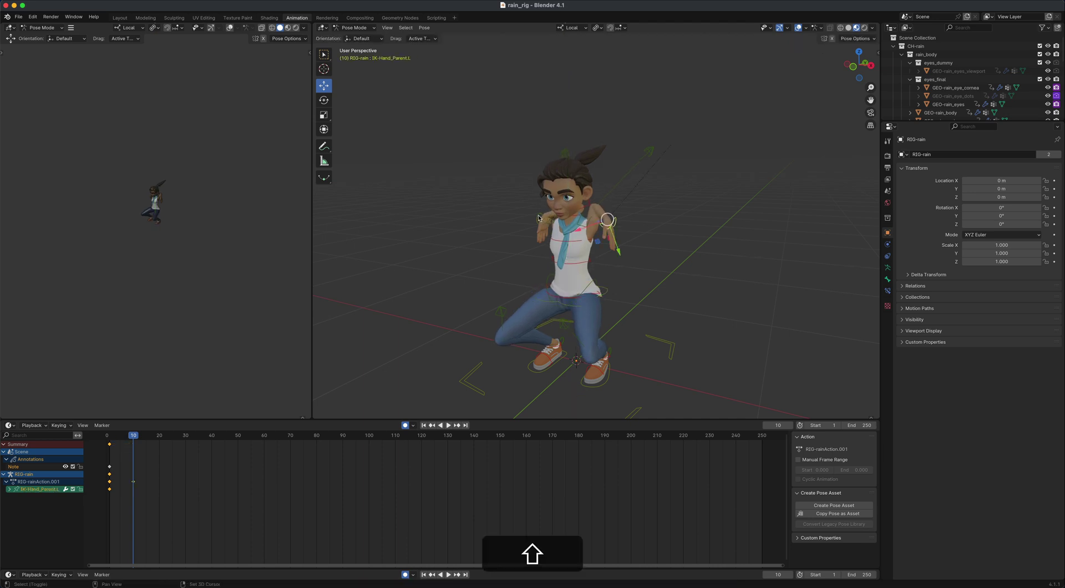
shift+click(537, 218)
middle_drag(538, 217, 333, 127)
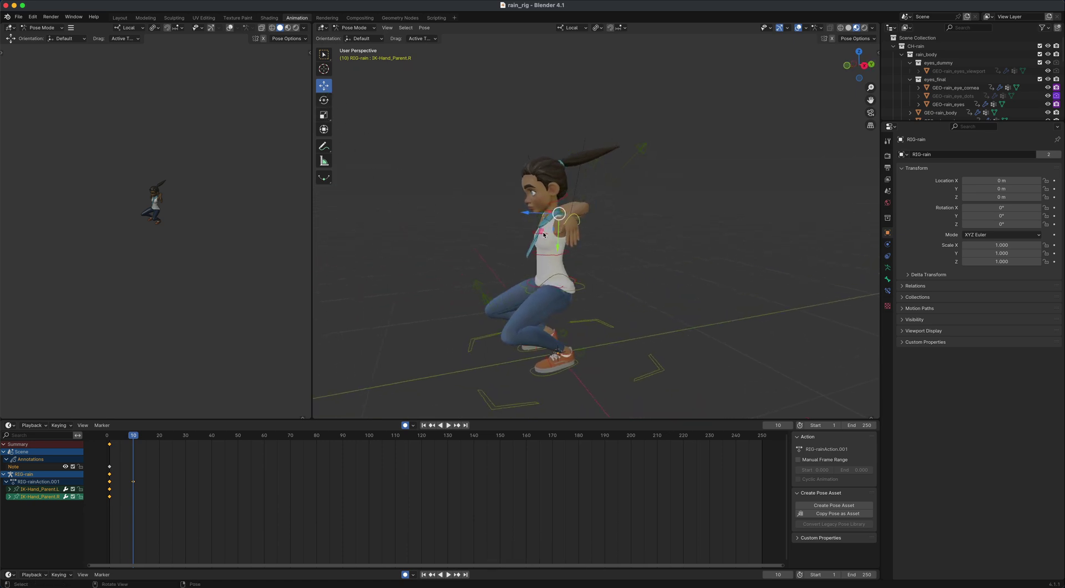
drag(538, 233, 402, 101)
Step: Rotate and reposition the IK-Hand_Parent.L control so the left hand points forward with the arm outstretched
click(324, 100)
middle_drag(414, 293, 674, 269)
click(667, 257)
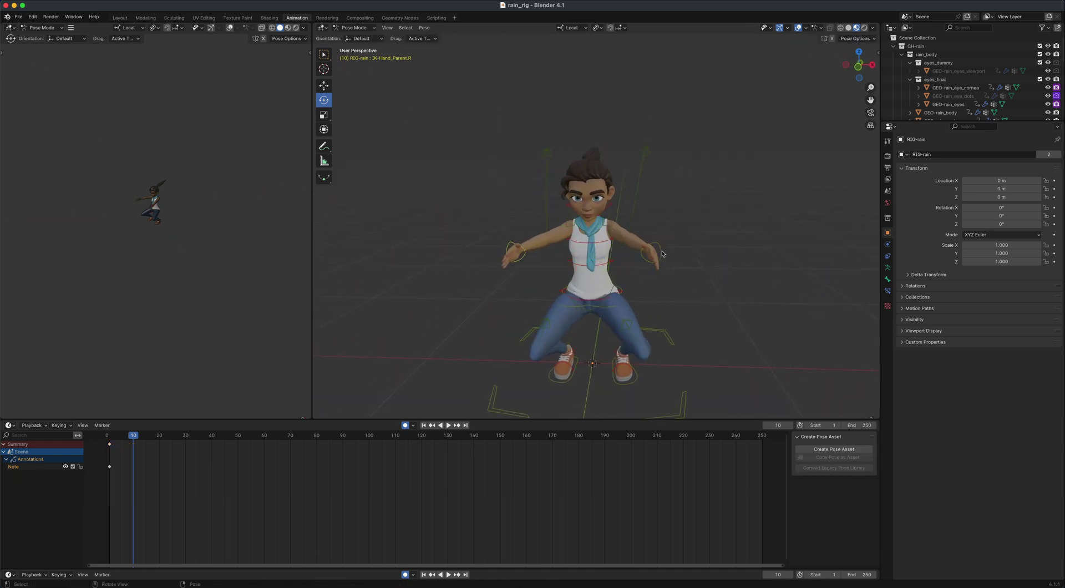
click(660, 251)
mouse_move(622, 260)
mouse_down()
mouse_move(613, 265)
mouse_move(632, 266)
mouse_move(608, 267)
mouse_up()
click(324, 87)
middle_drag(727, 323, 560, 229)
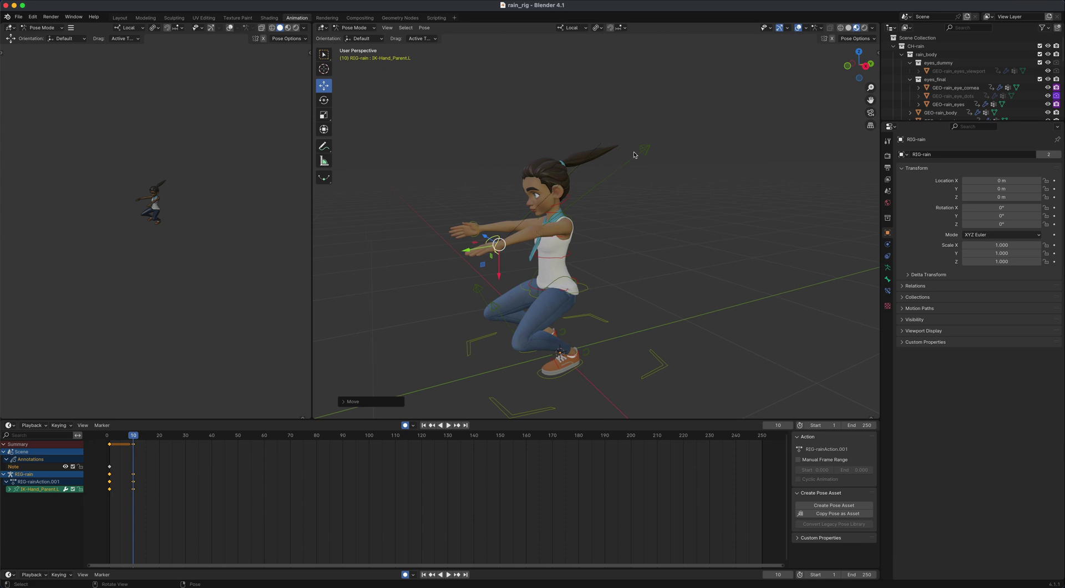
Step: Move the left forearm's IK pole control straight down from above the shoulder to redirect the left elbow
click(645, 150)
drag(648, 183, 644, 326)
middle_drag(644, 339, 738, 311)
middle_drag(714, 308, 706, 306)
Step: Copy the pose of the left hand and forearm pole controls and paste it flipped onto the matching right arm controls
shift+click(541, 240)
click(424, 27)
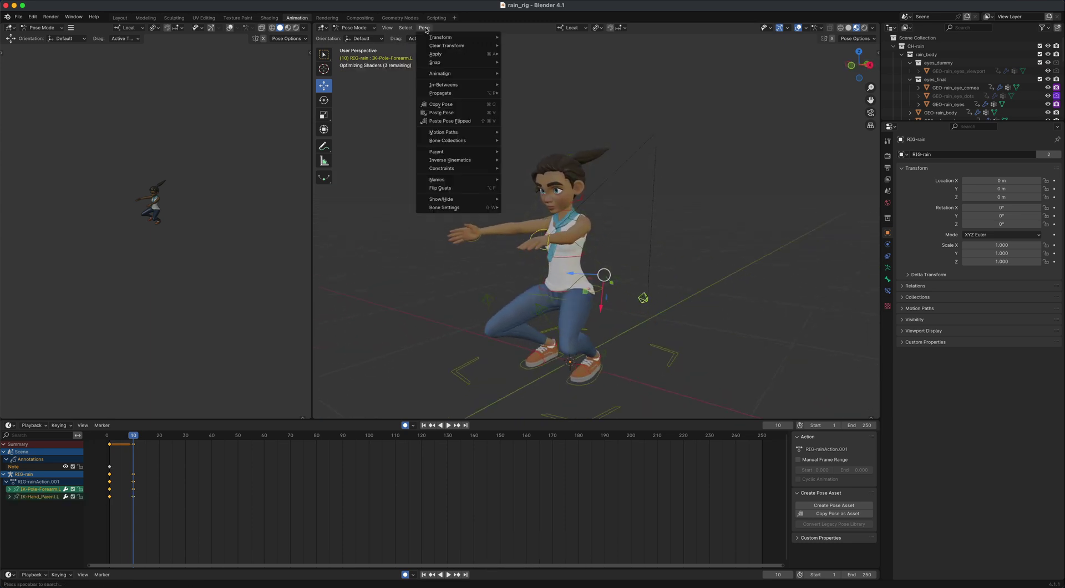
click(442, 104)
click(477, 243)
alt+drag(439, 289, 499, 300)
shift+click(536, 151)
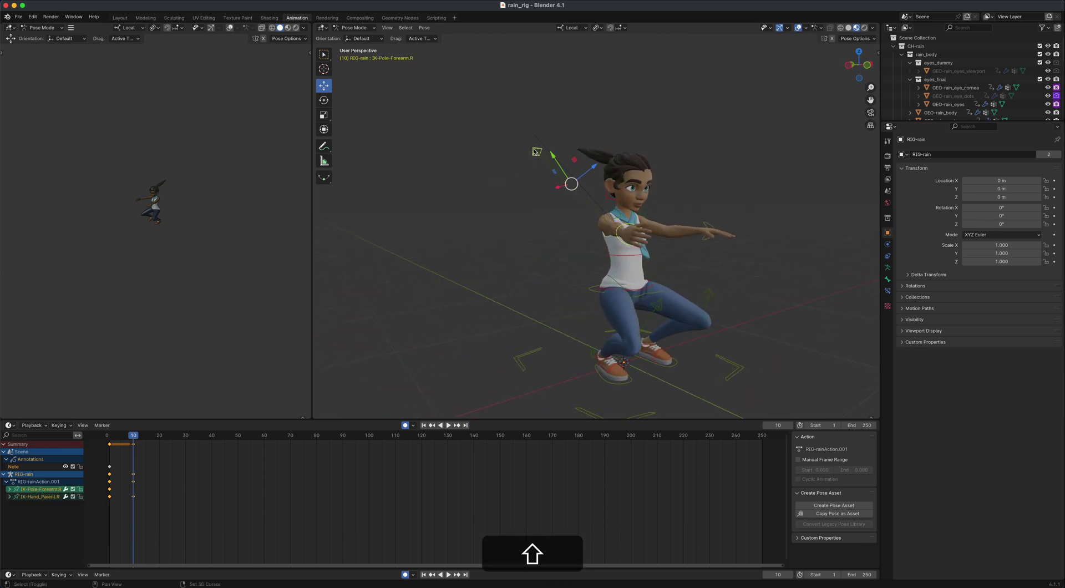
click(424, 28)
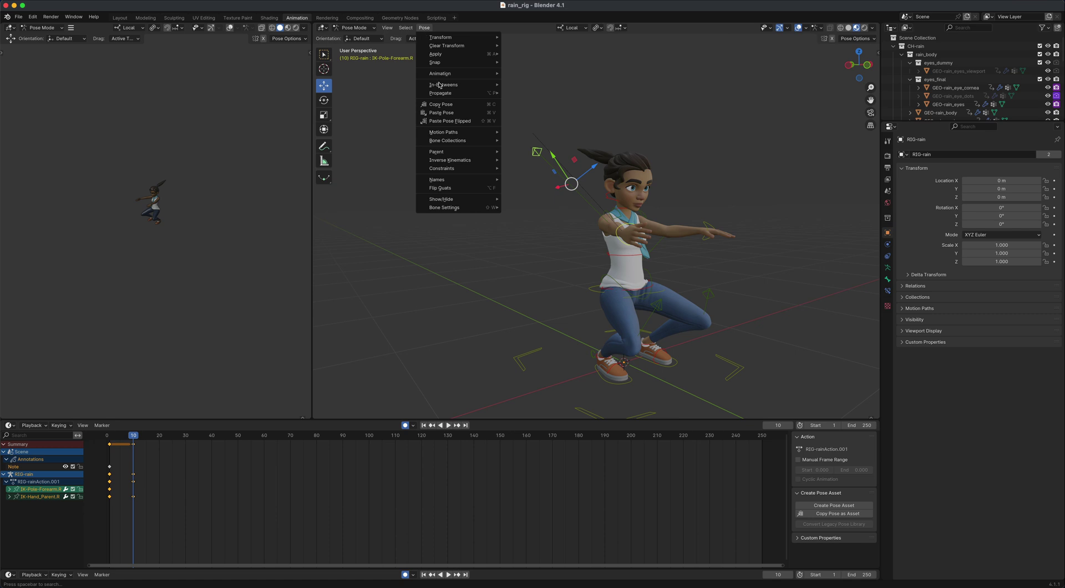
click(451, 121)
Step: Scrub through the opening frames of the timeline to check the motion from standing into the crouch
alt+drag(492, 300, 436, 321)
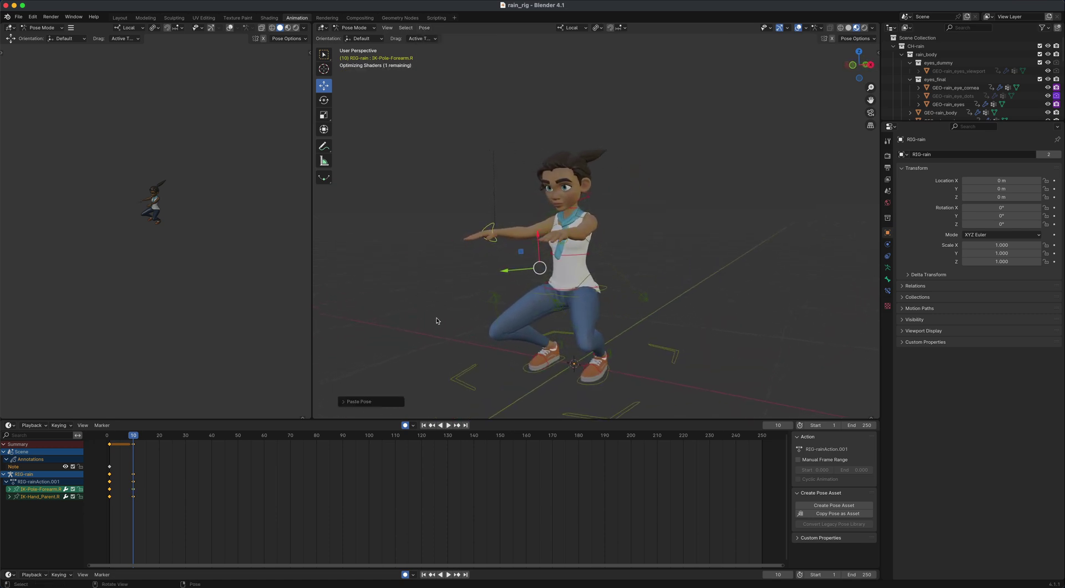
key(space)
click(114, 440)
drag(114, 440, 159, 445)
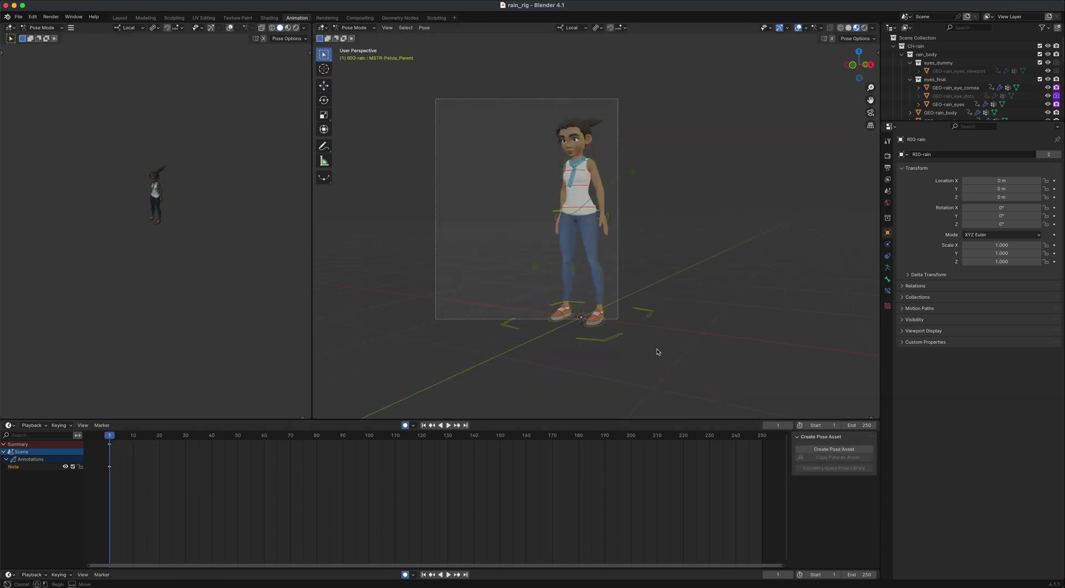
Step: Select all rig controls at frame 1, copy their standing pose and paste it at frame 20
drag(657, 352, 712, 369)
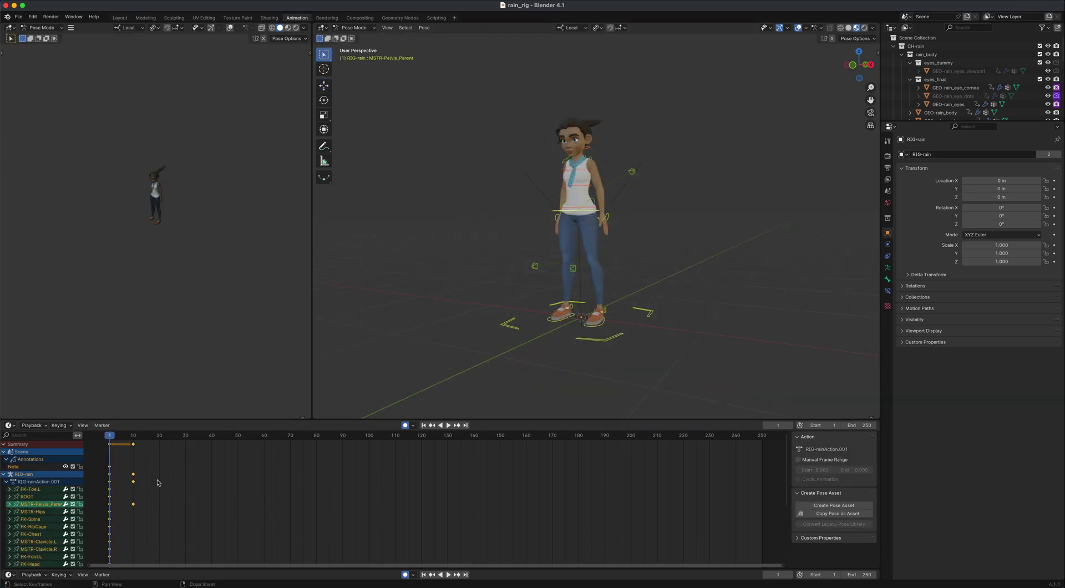
click(425, 27)
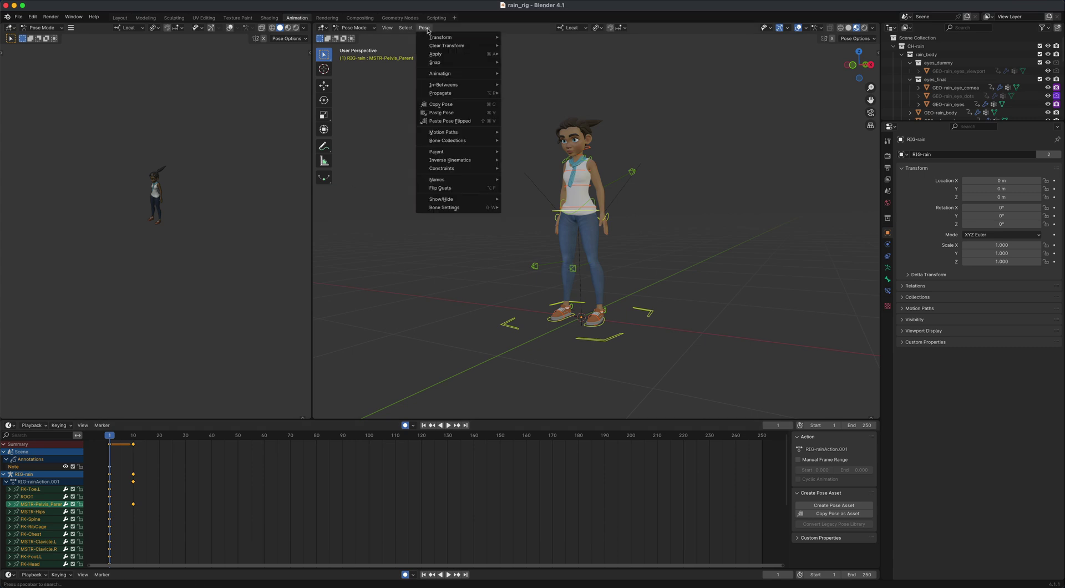
click(438, 104)
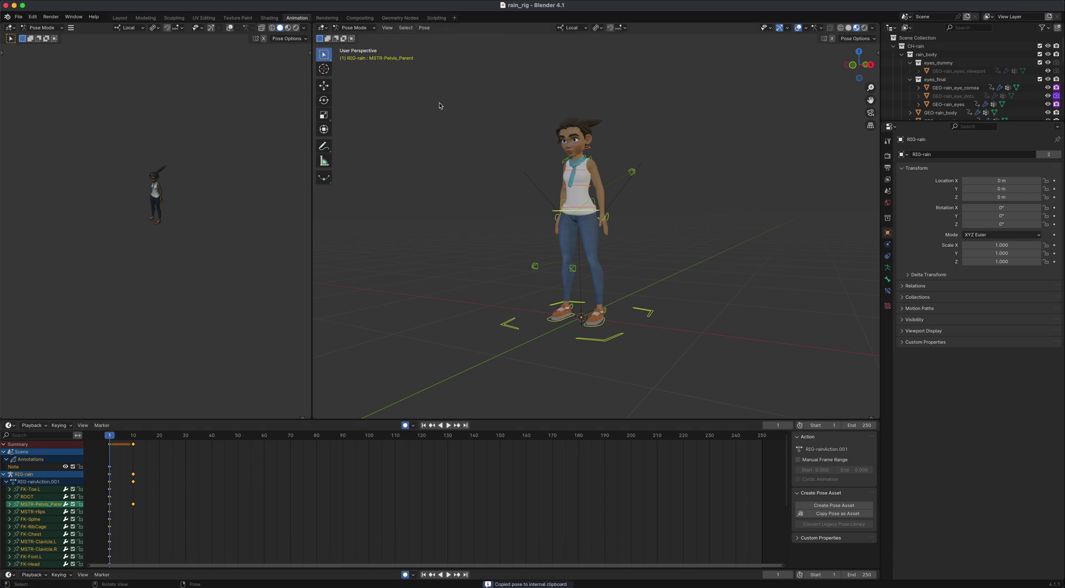
key(space)
key(space)
click(424, 28)
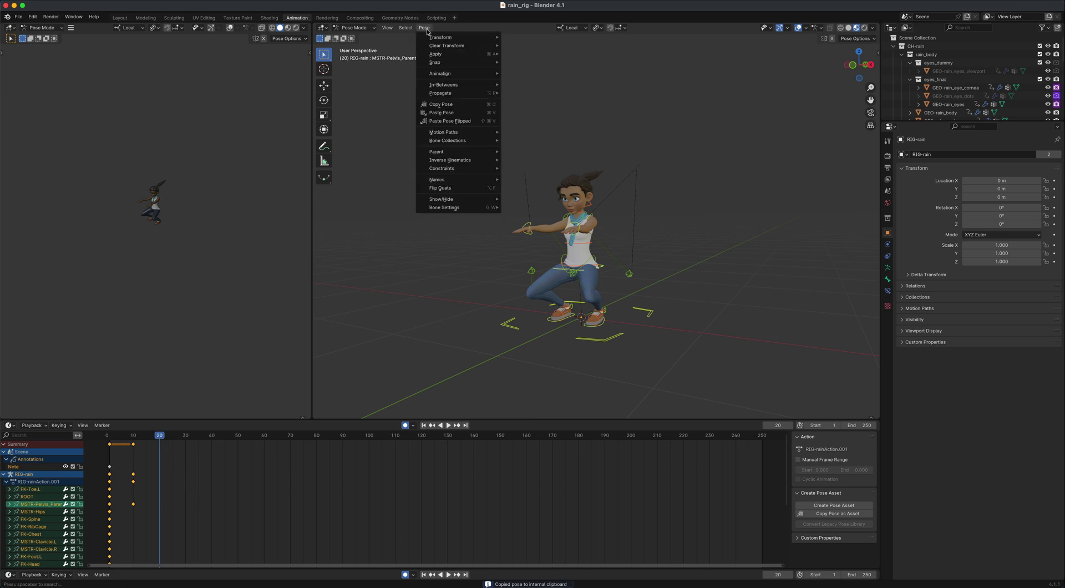
click(450, 114)
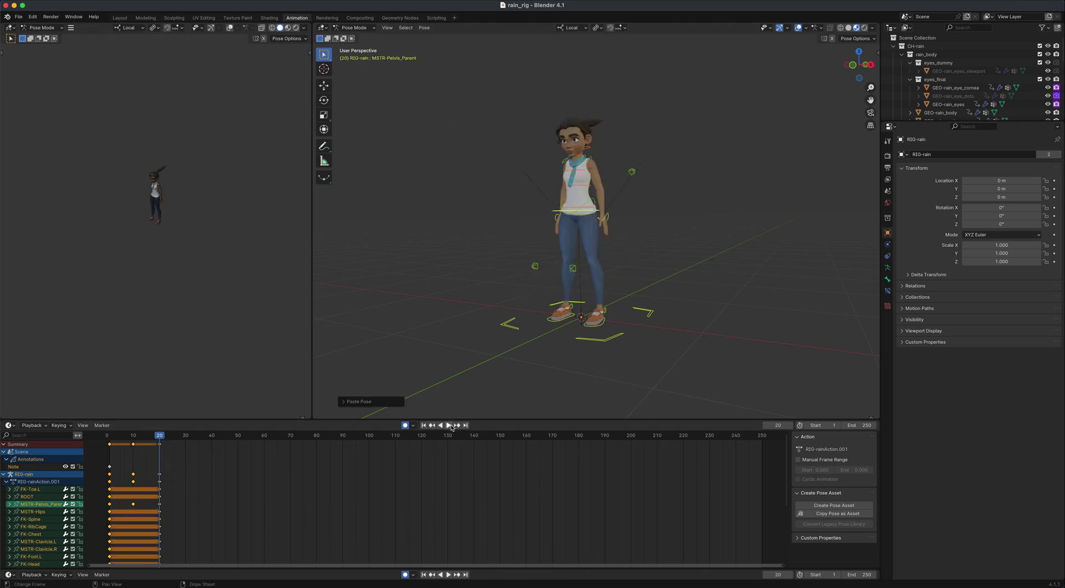
Step: Play the animation from frame 1 and scrub through it to check the timing of the crouch and return
mouse_move(160, 438)
mouse_down()
mouse_move(109, 437)
mouse_move(160, 439)
mouse_up()
click(424, 426)
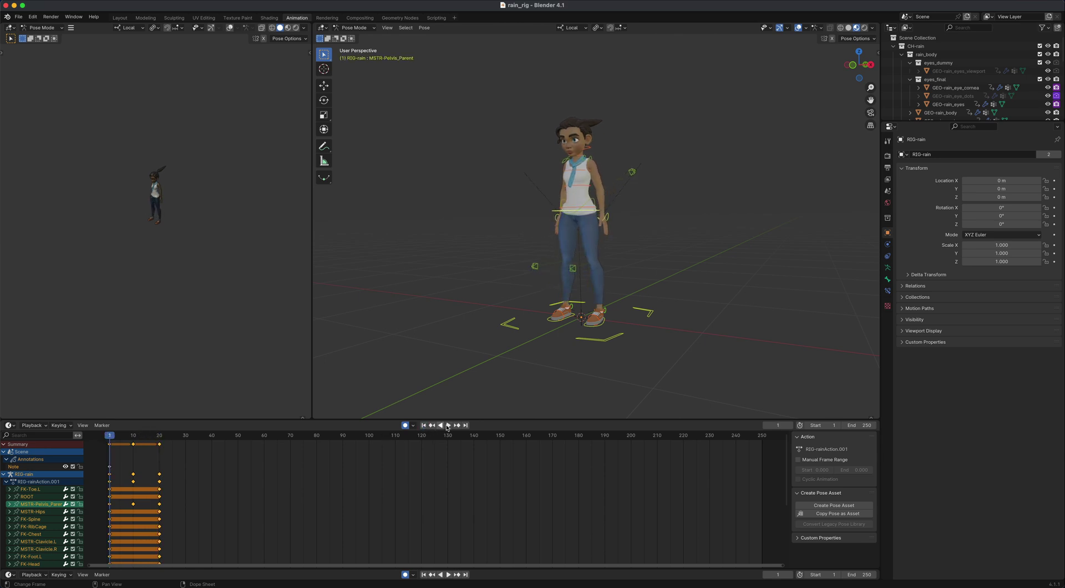
click(449, 426)
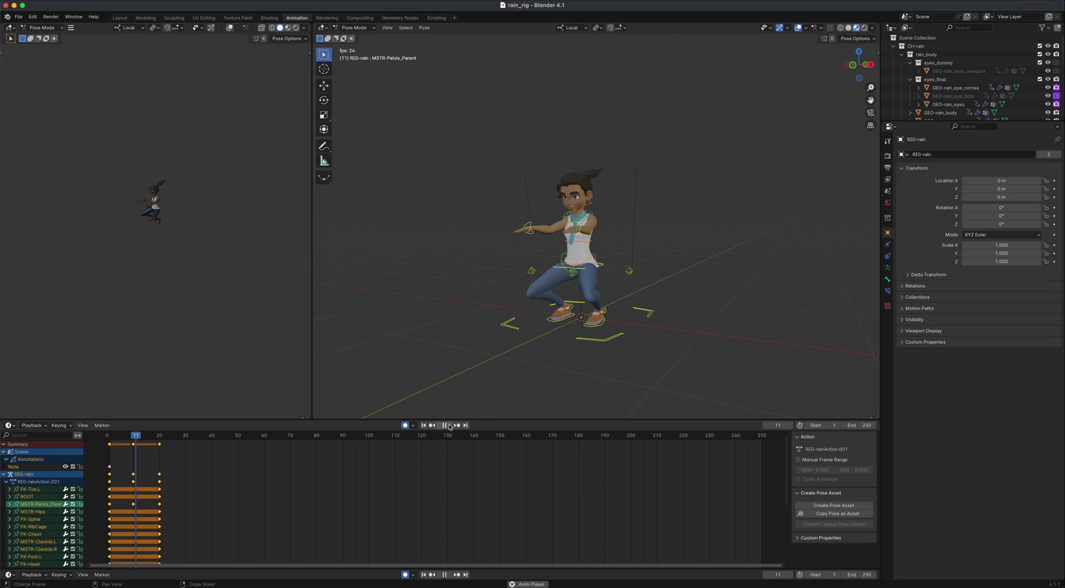
click(449, 426)
drag(175, 440, 108, 439)
click(449, 426)
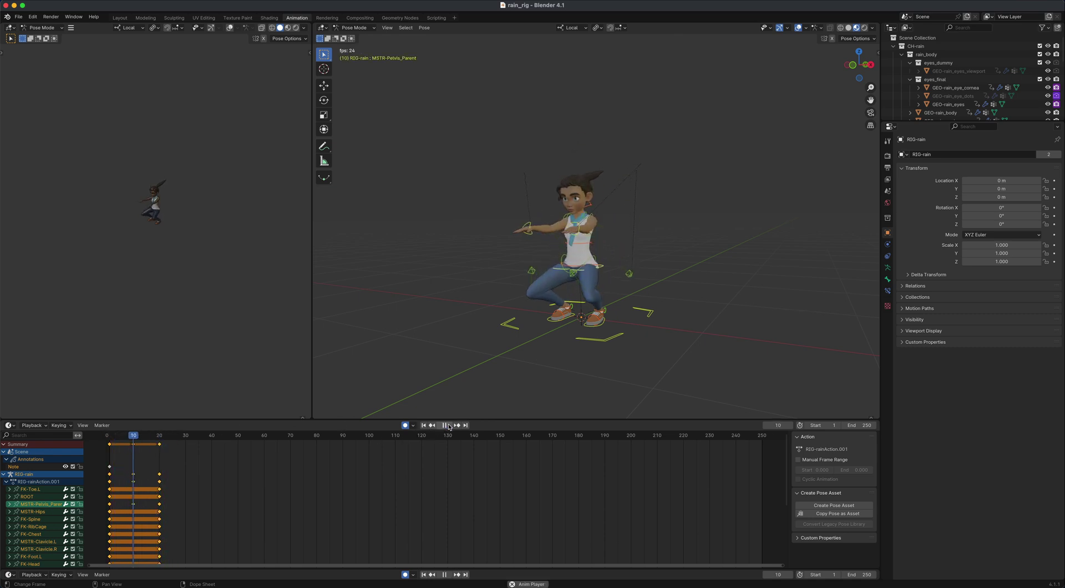
click(450, 425)
key(Escape)
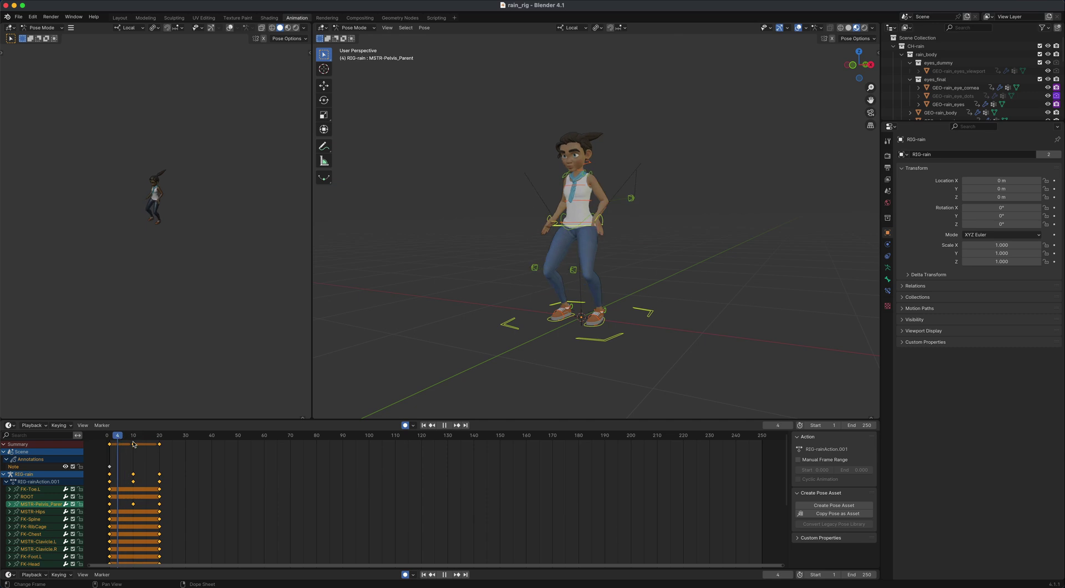
Step: Retime the animation by moving the frame 20 keyframes to frame 30 and the frame 10 keyframes to frame 15
click(161, 446)
click(160, 445)
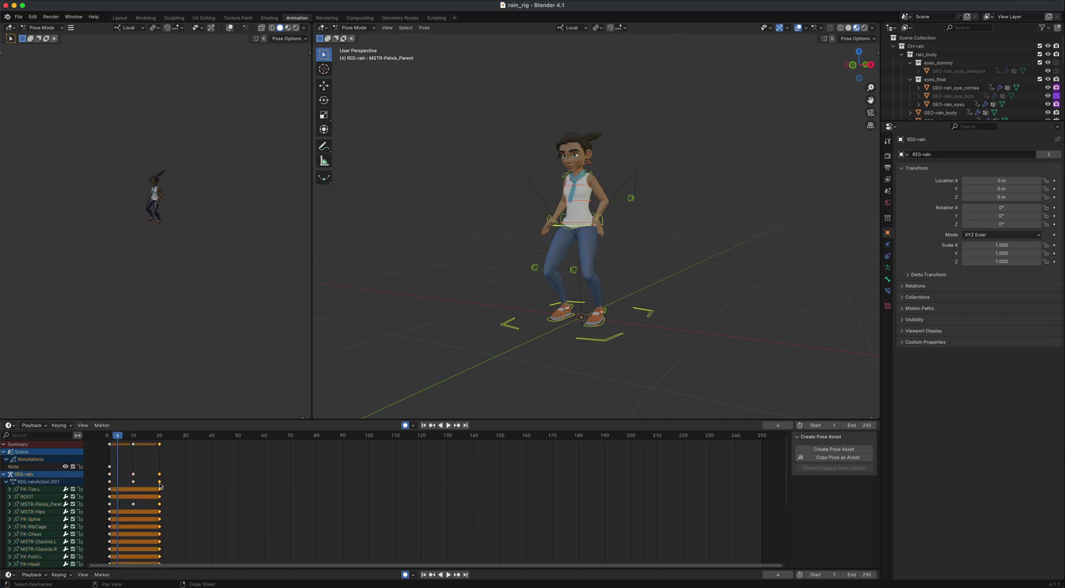
drag(160, 445, 186, 444)
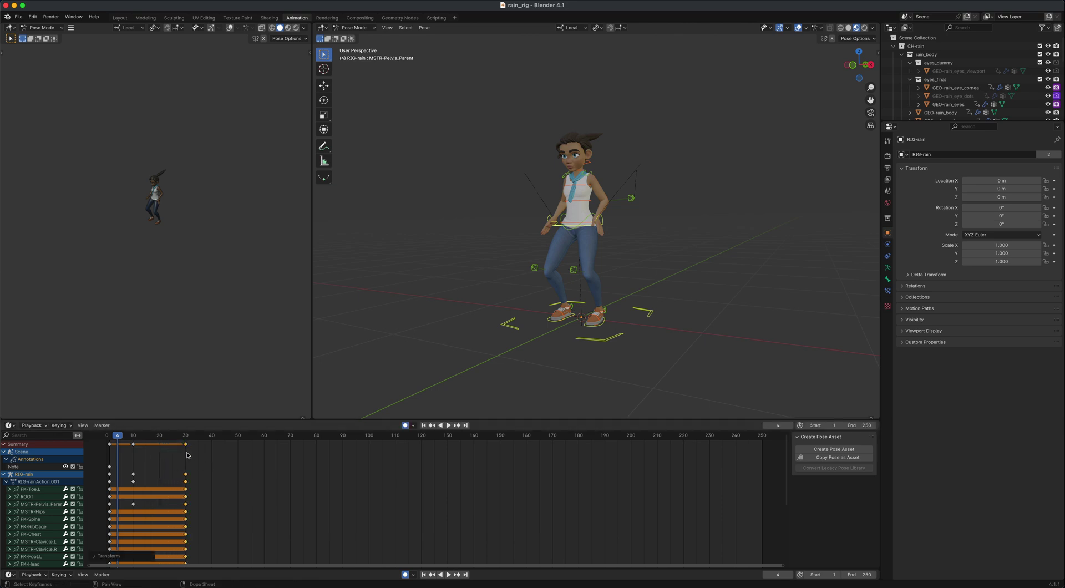
click(217, 456)
click(133, 446)
drag(133, 445, 149, 446)
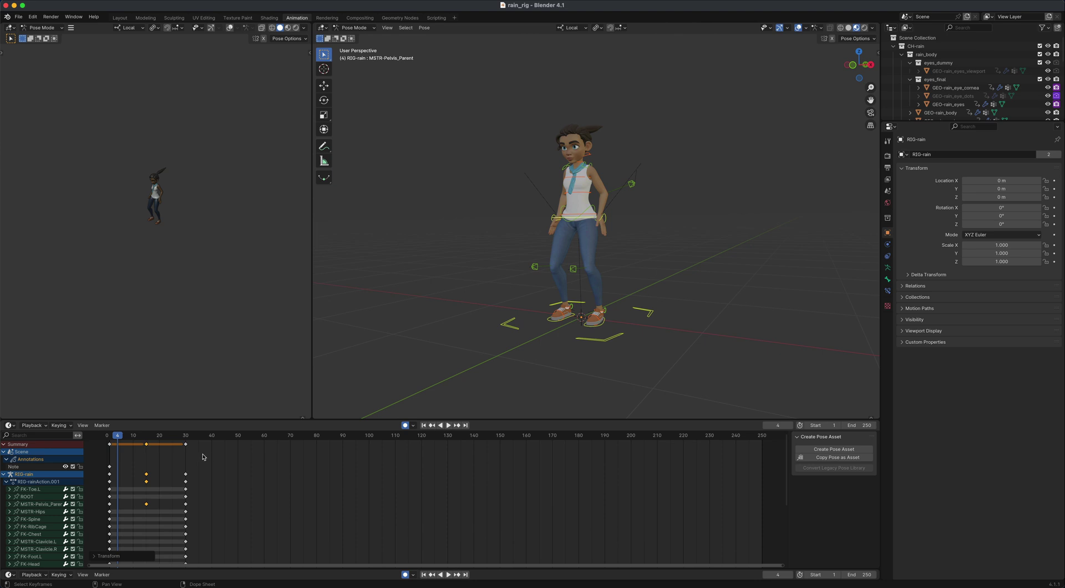
Step: Play the retimed squat and scrub through the empty frames toward the end of the playback range
click(449, 426)
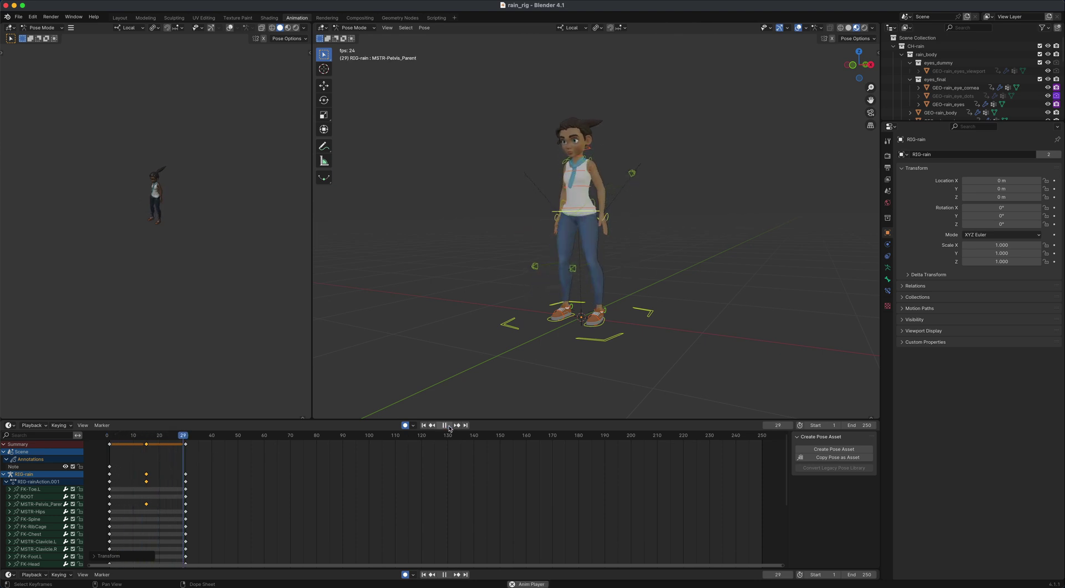
click(445, 425)
drag(225, 438, 754, 447)
key(space)
key(space)
click(738, 436)
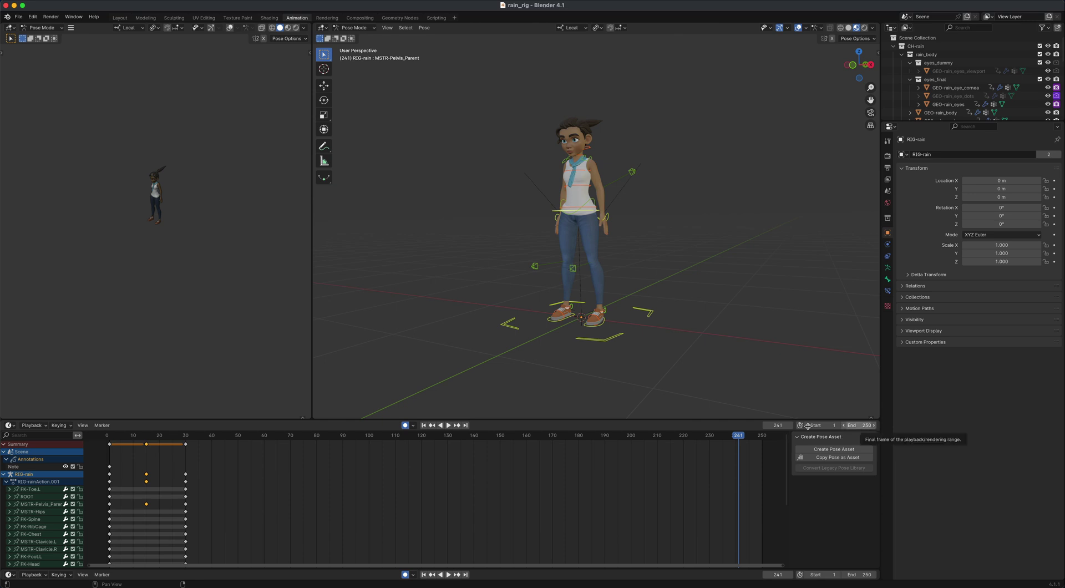
Step: Set the playback range's end frame to 30
click(860, 424)
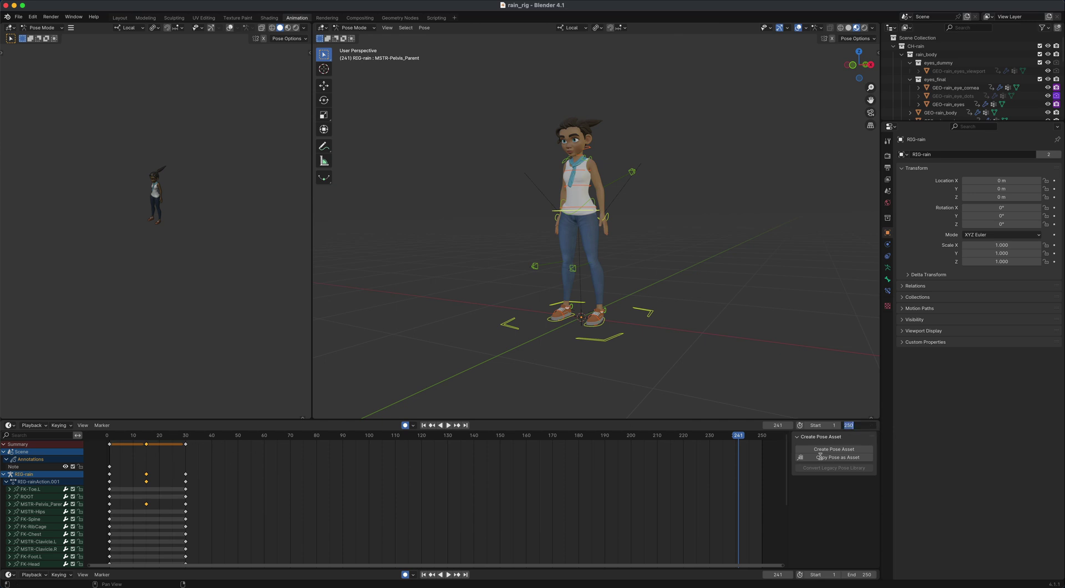
text(30)
key(Return)
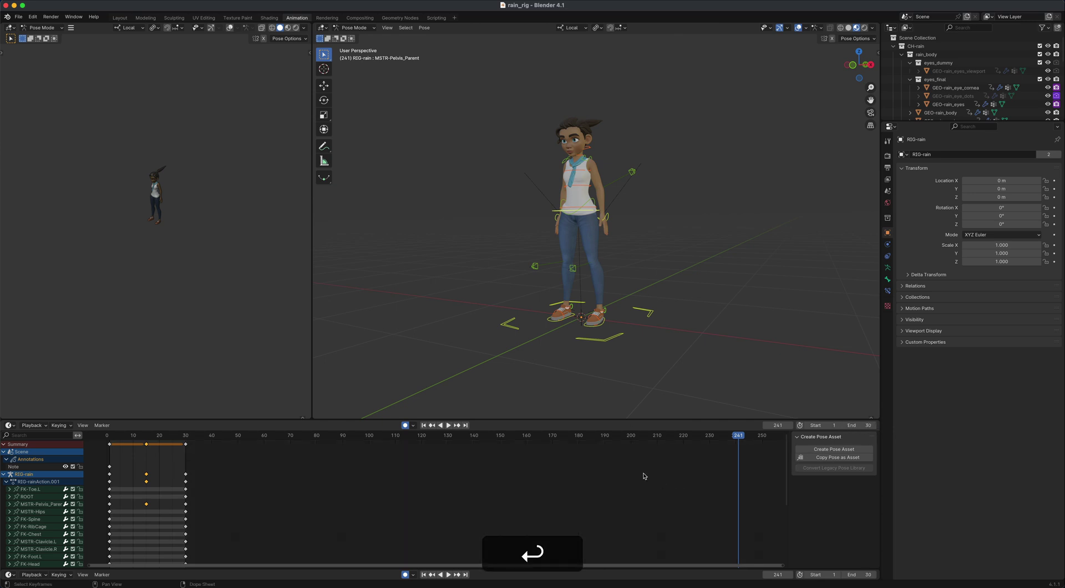
Step: Play the looping squat animation while viewing the character from several angles, and stop playback mid-crouch
click(449, 425)
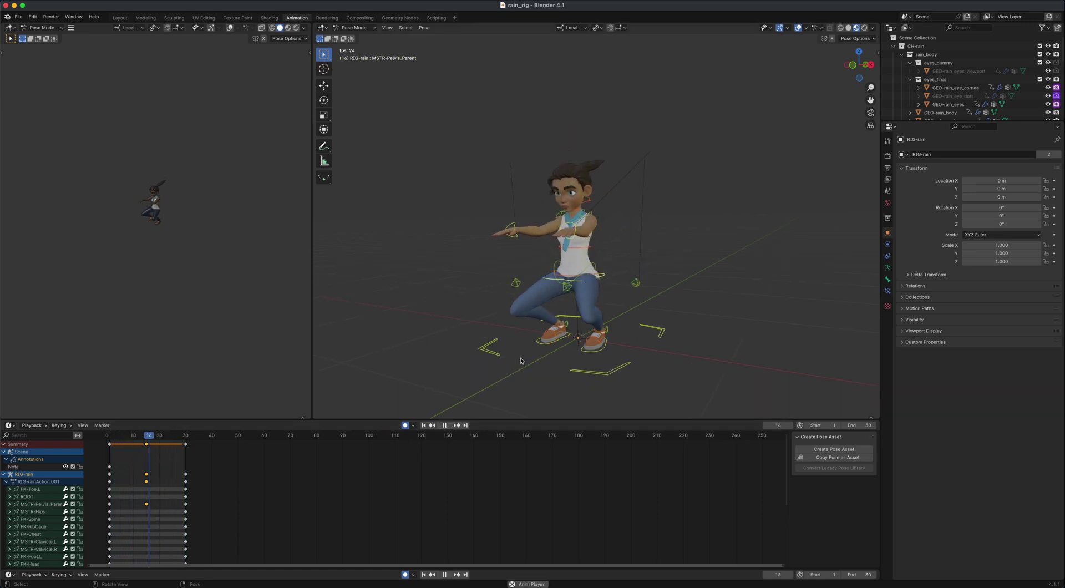
middle_drag(525, 356, 436, 300)
key(space)
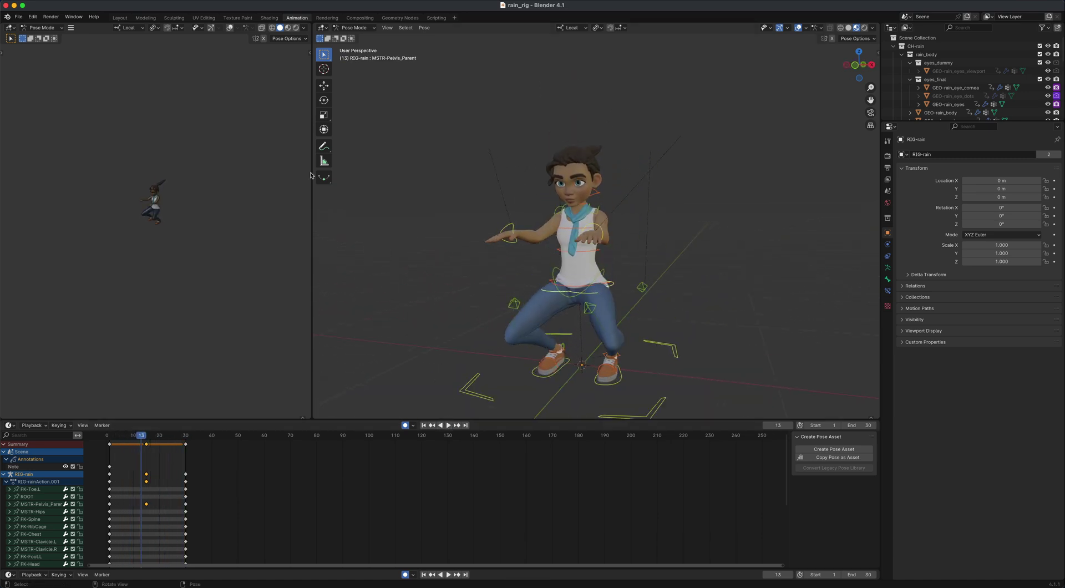
Step: Switch to the Layout workspace and show the crouching character in Material Preview shading
click(120, 18)
middle_drag(531, 336, 577, 330)
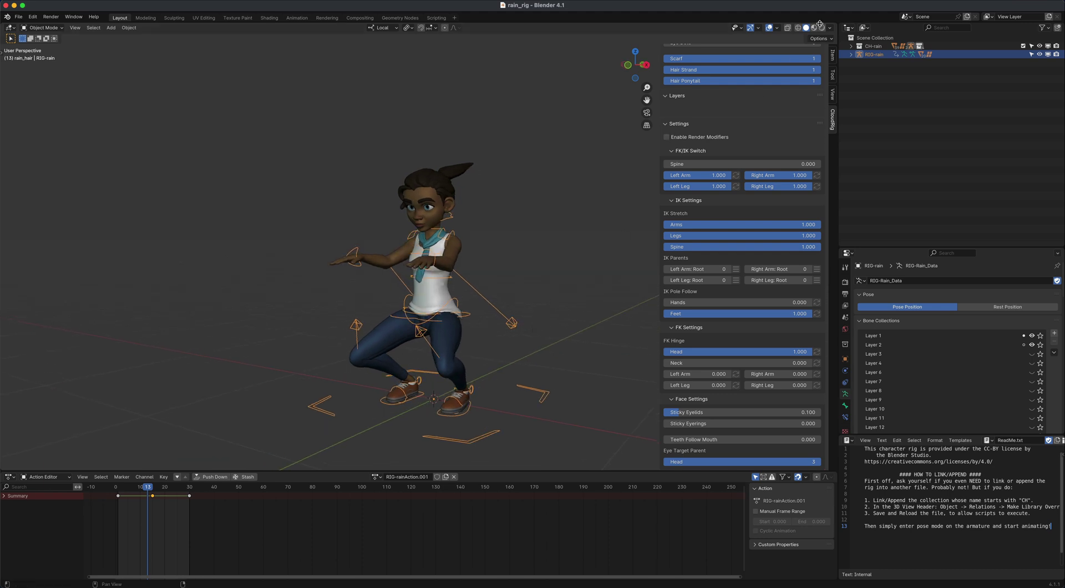
click(814, 27)
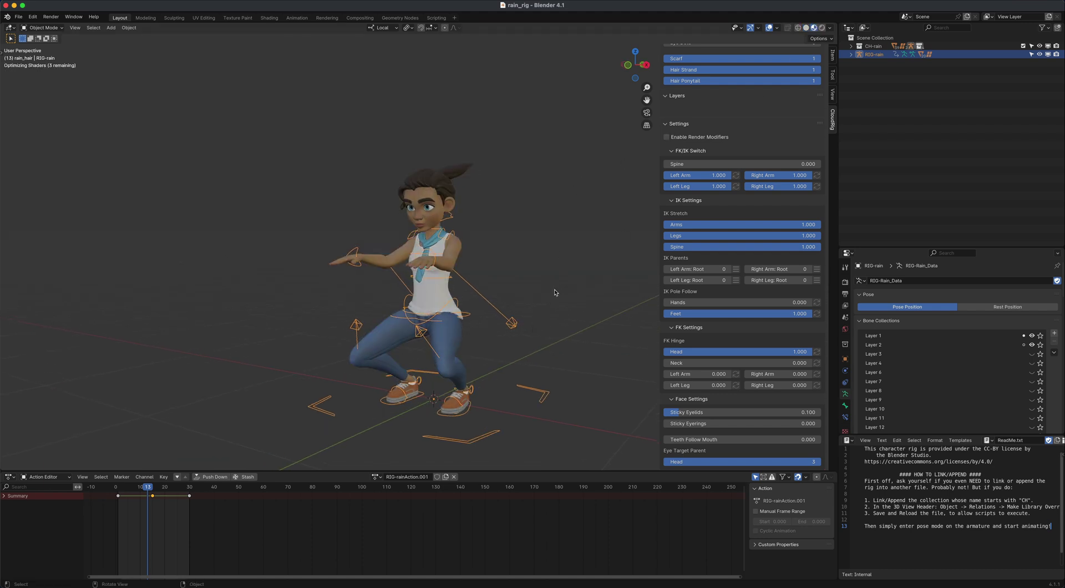
Step: Hide the viewport sidebar and the RIG-rain armature so only the character mesh is displayed
shift+middle_drag(558, 292, 482, 263)
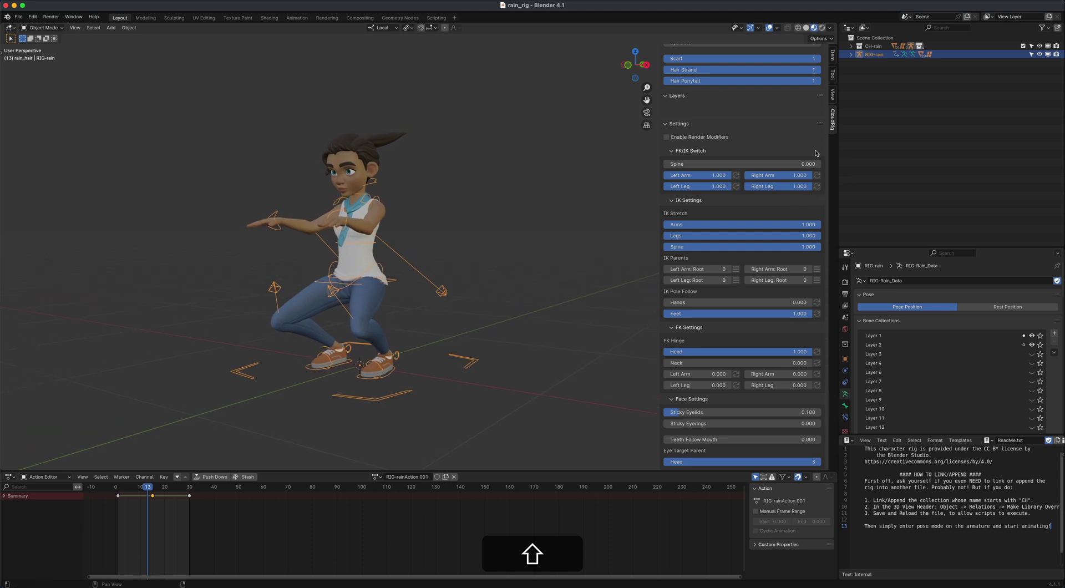
scroll(832, 126, up, 3)
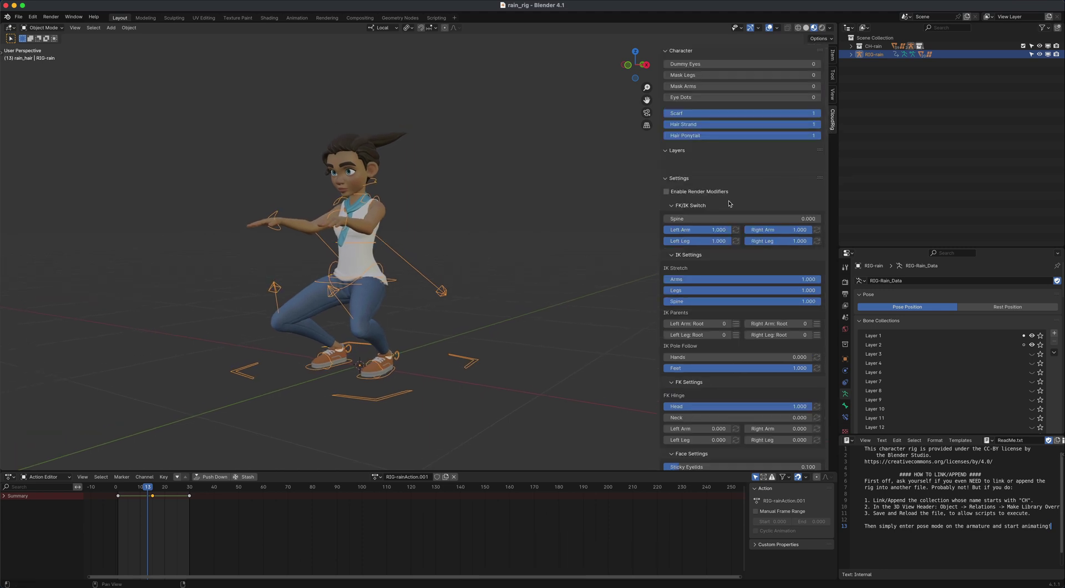
key(n)
shift+middle_drag(578, 260, 420, 220)
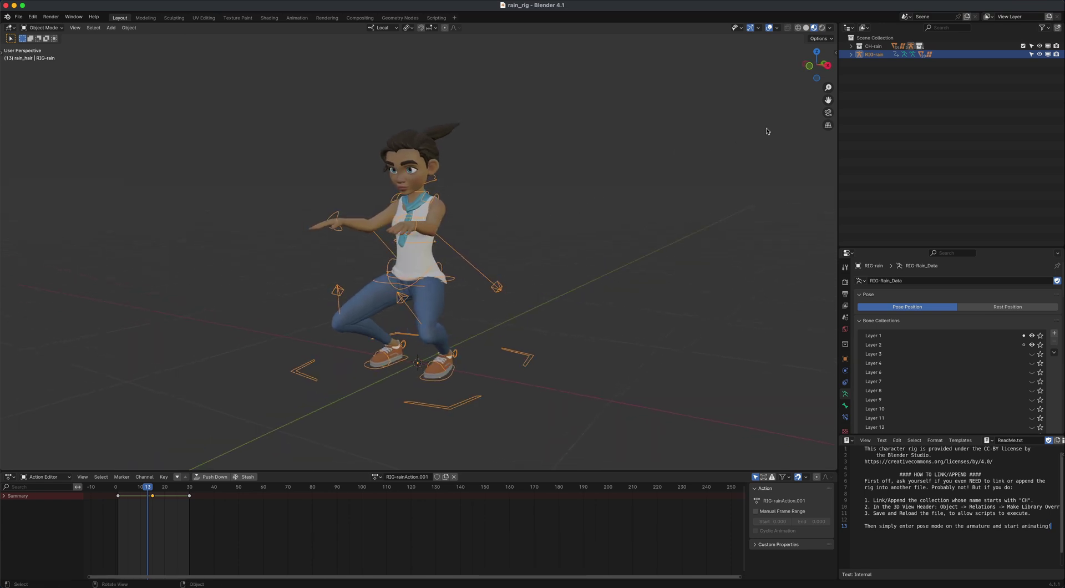
click(873, 46)
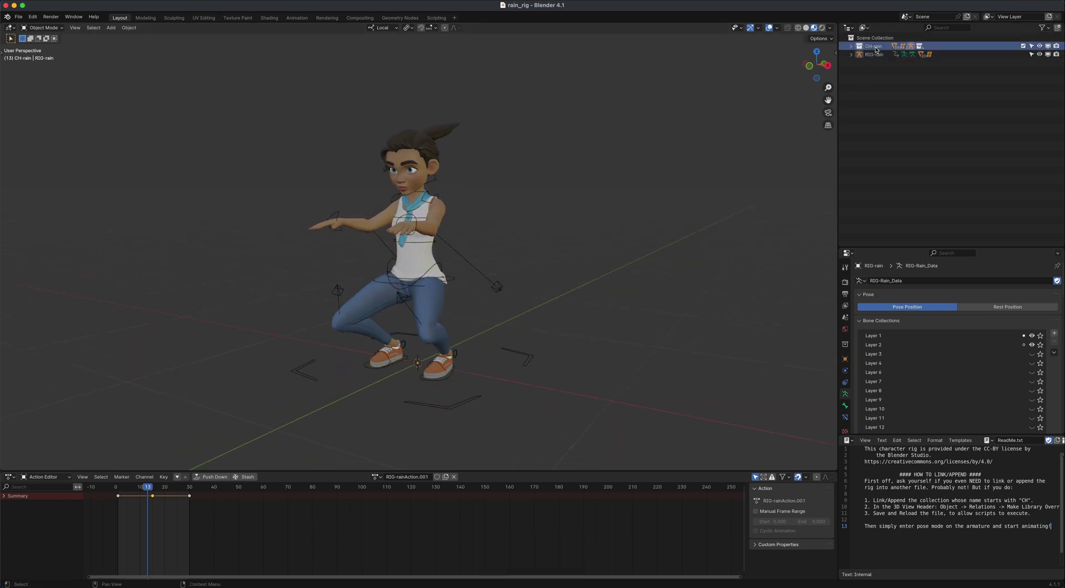
click(874, 55)
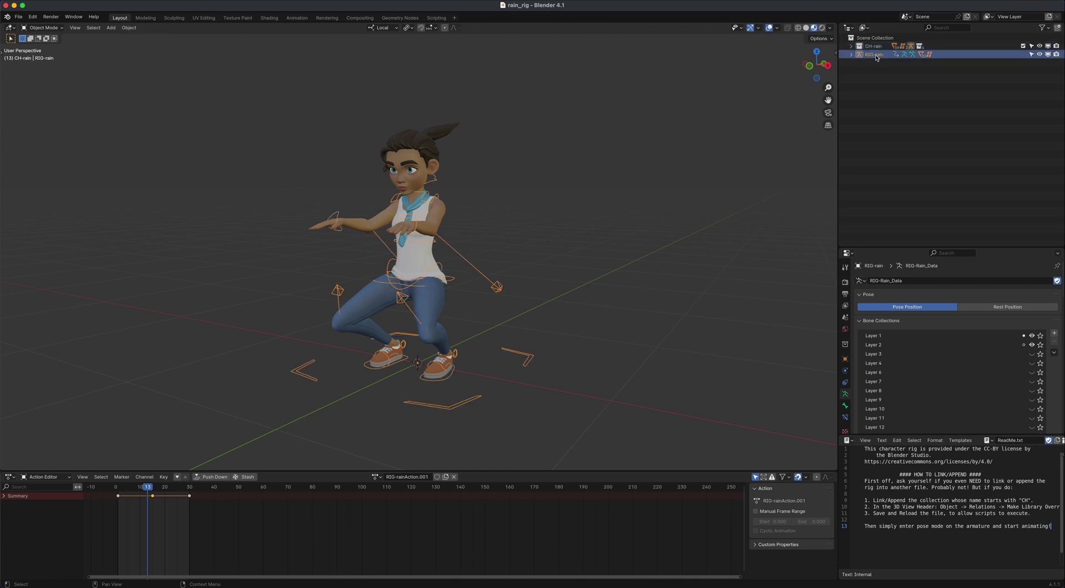
key(h)
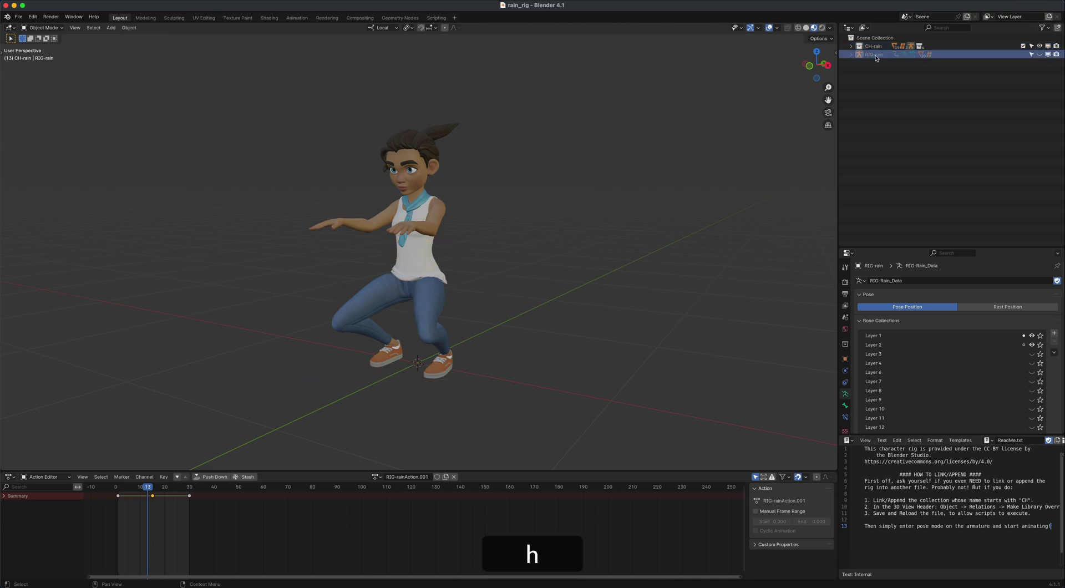
mouse_move(535, 288)
middle_down()
mouse_move(580, 284)
mouse_move(516, 286)
middle_up()
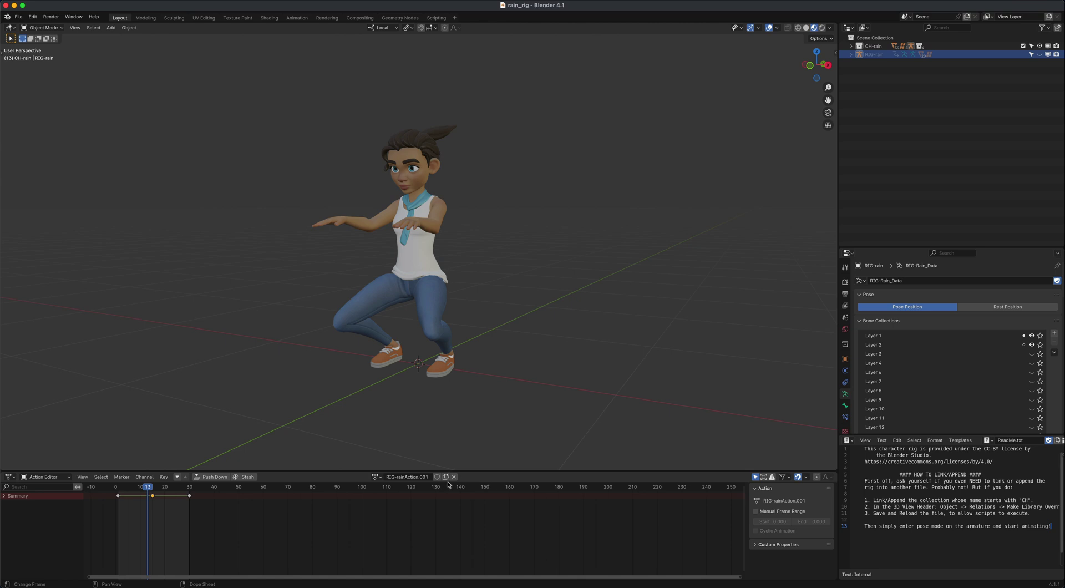
Step: Change the Action Editor area to a Timeline and play the squat, ending playback back at frame 1
click(10, 477)
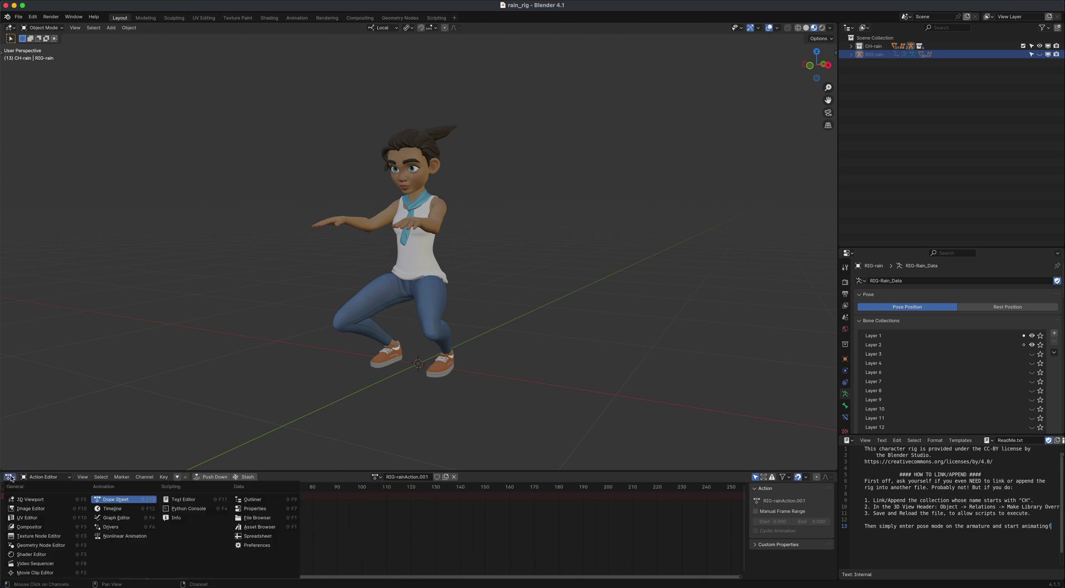
click(112, 508)
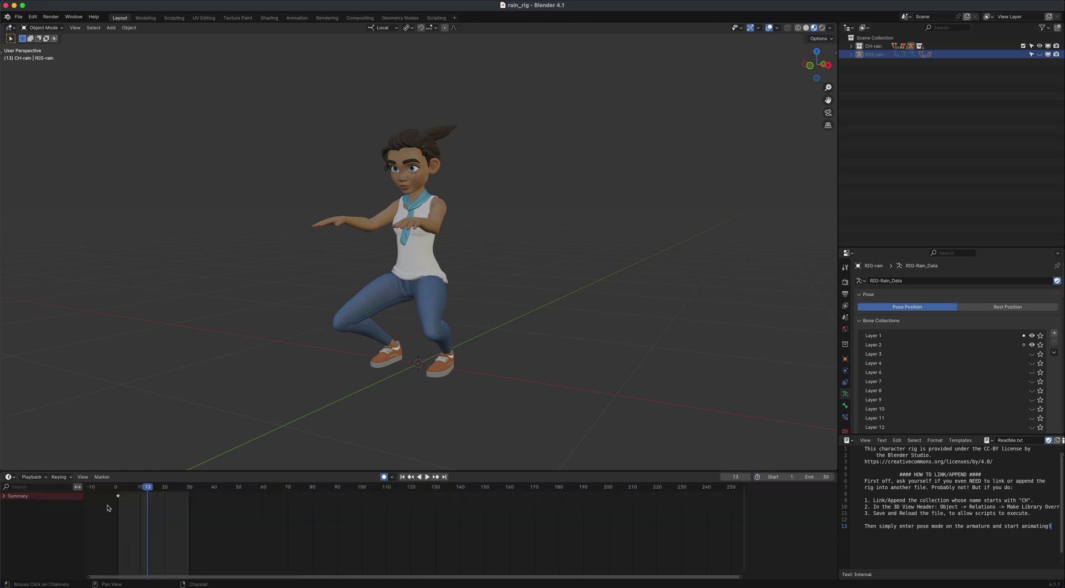
click(427, 477)
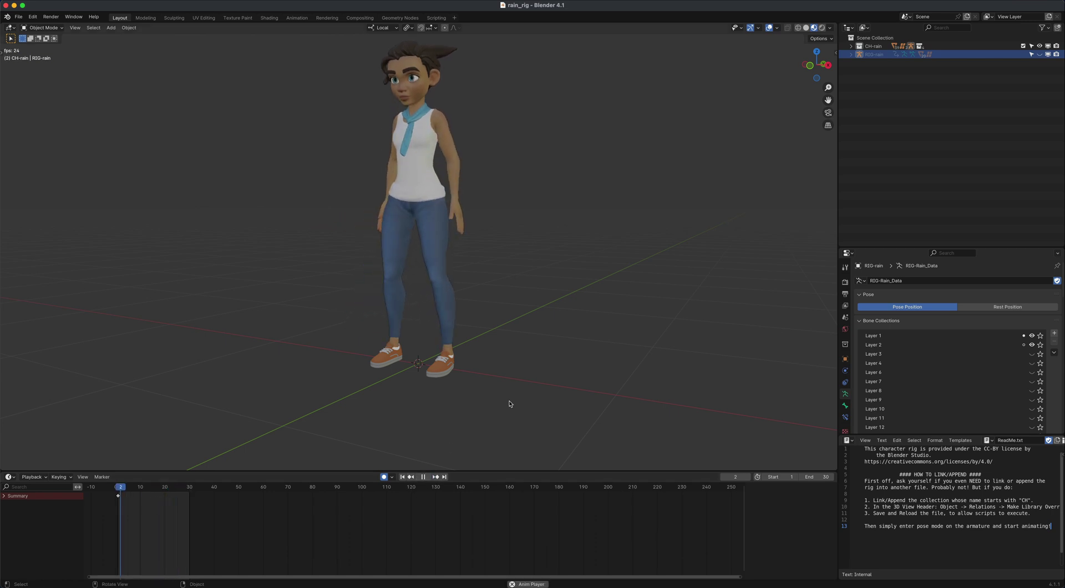
mouse_move(554, 388)
middle_down()
mouse_move(644, 388)
mouse_move(523, 385)
mouse_move(546, 364)
mouse_move(544, 378)
middle_up()
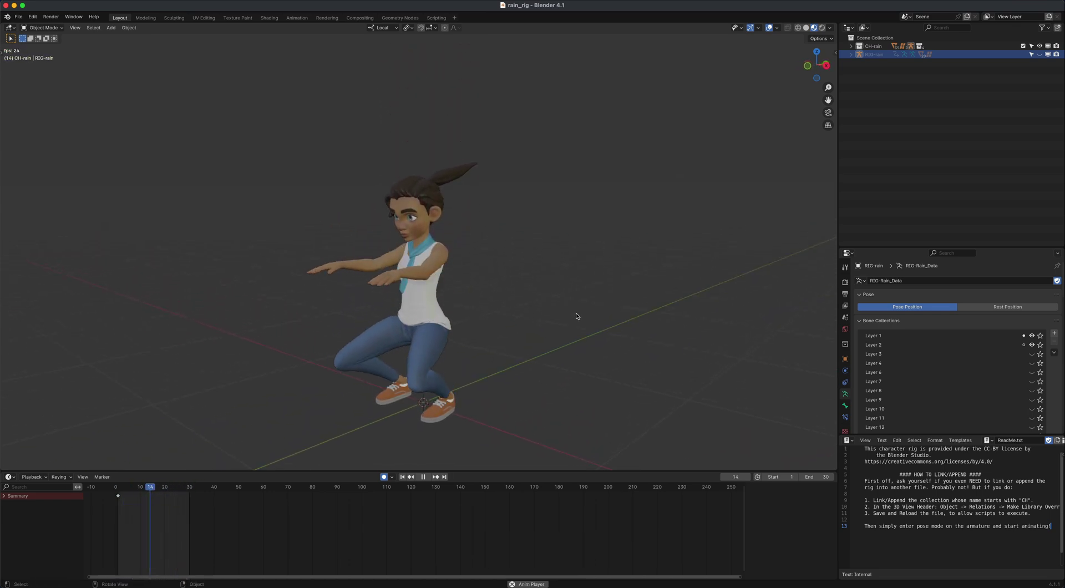
click(424, 478)
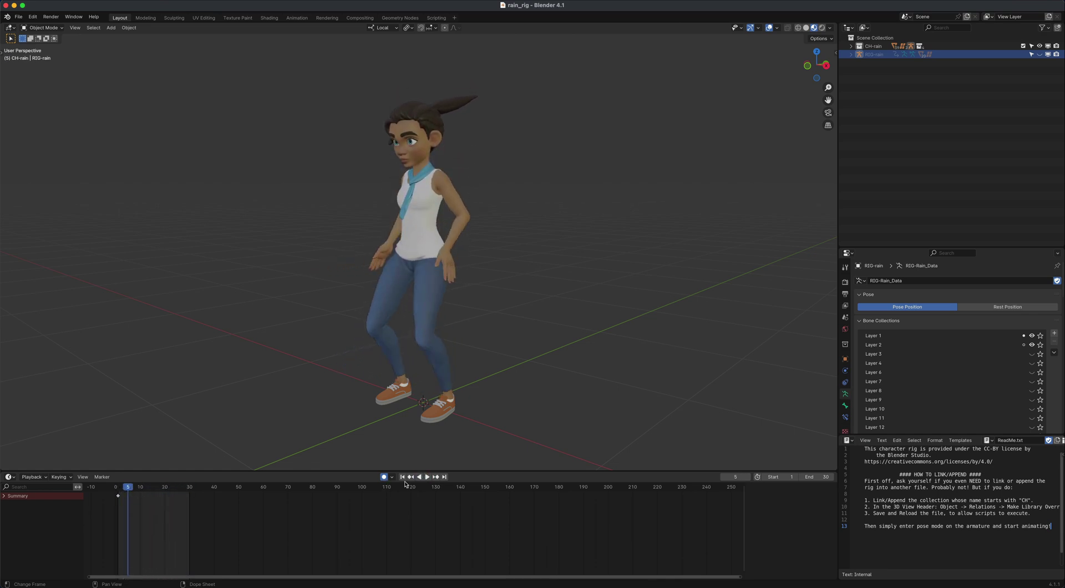
middle_drag(475, 356, 542, 298)
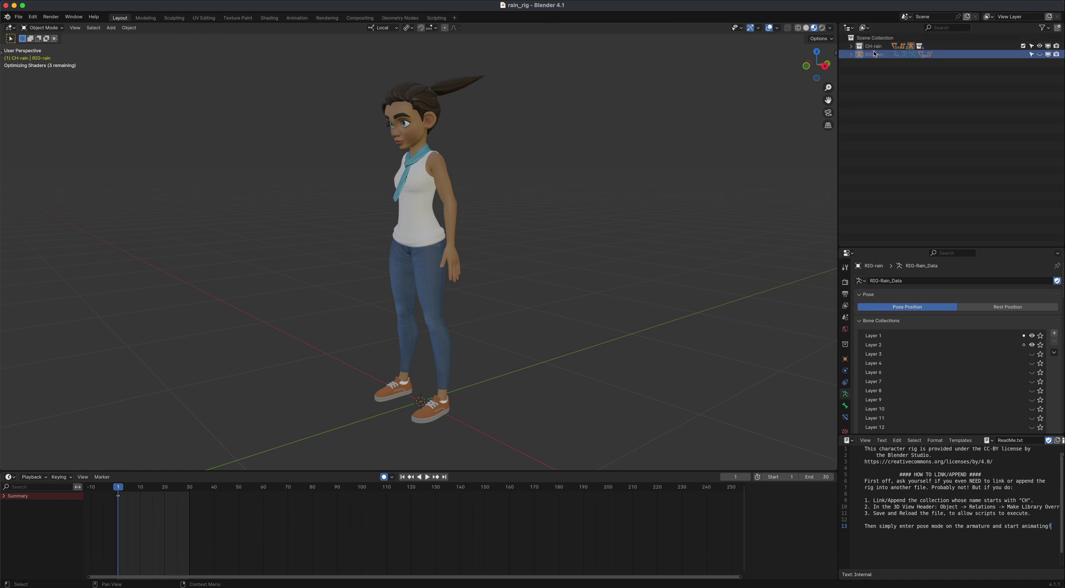
Step: Unhide the RIG-rain armature and return to the Animation workspace with the character seen from the side
key(alt+h)
scroll(528, 269, down, 2)
middle_drag(547, 264, 561, 265)
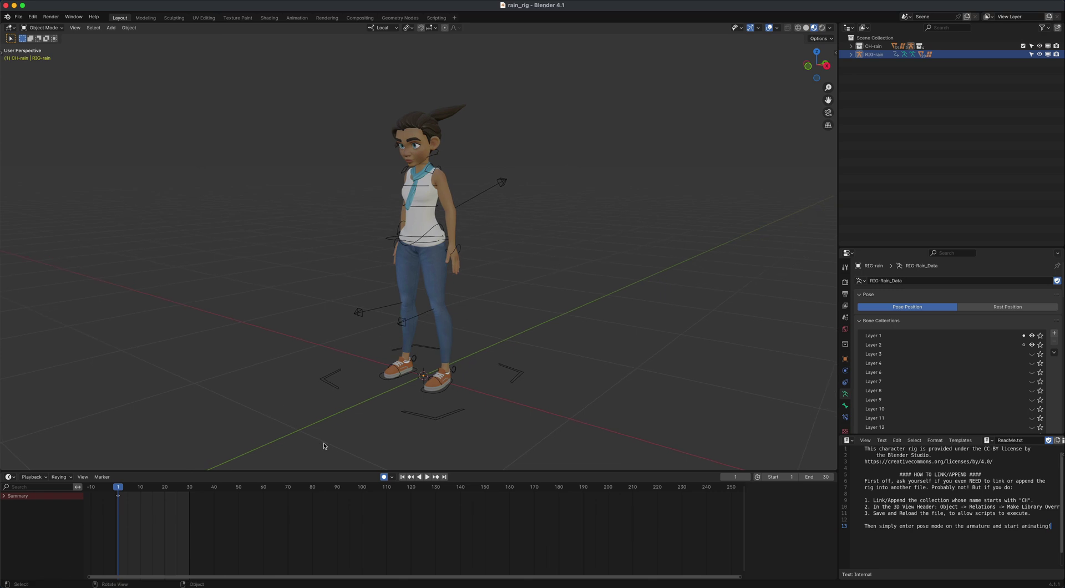
click(302, 19)
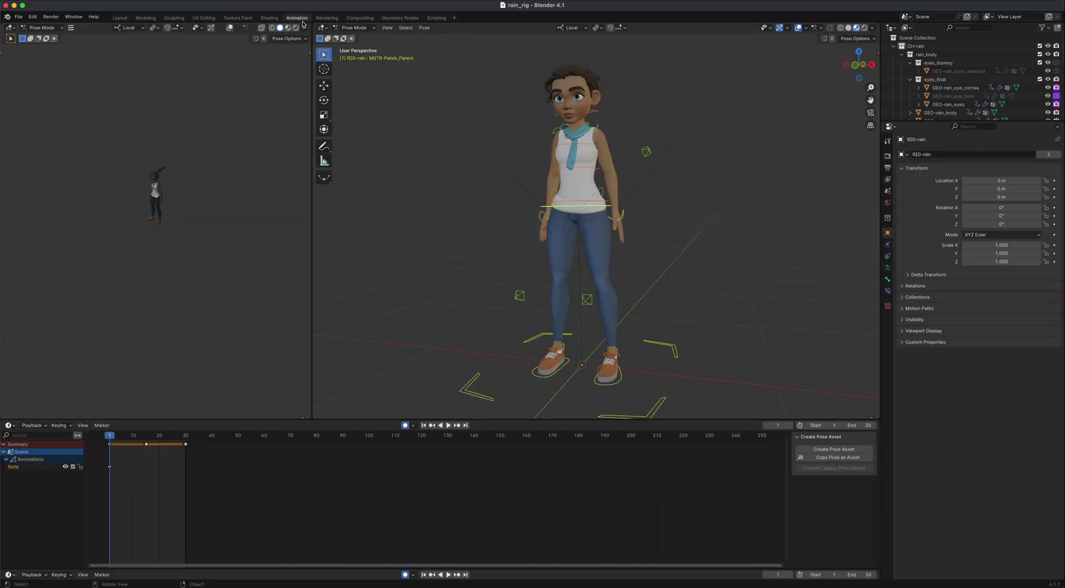
middle_drag(702, 290, 663, 223)
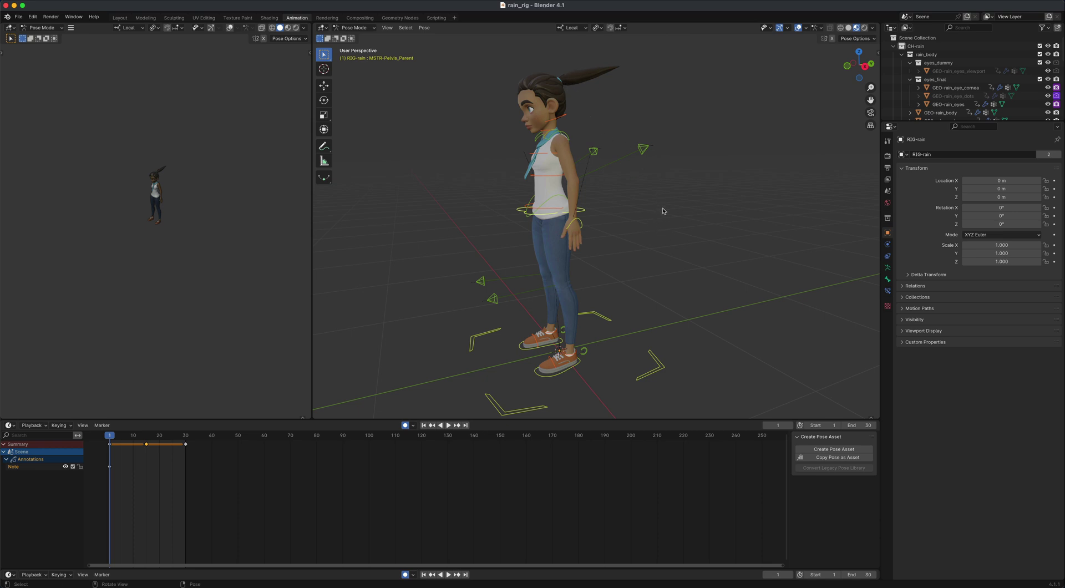
Step: Show the Layer 7 bone collection in the armature data to reveal the ponytail controls
click(887, 269)
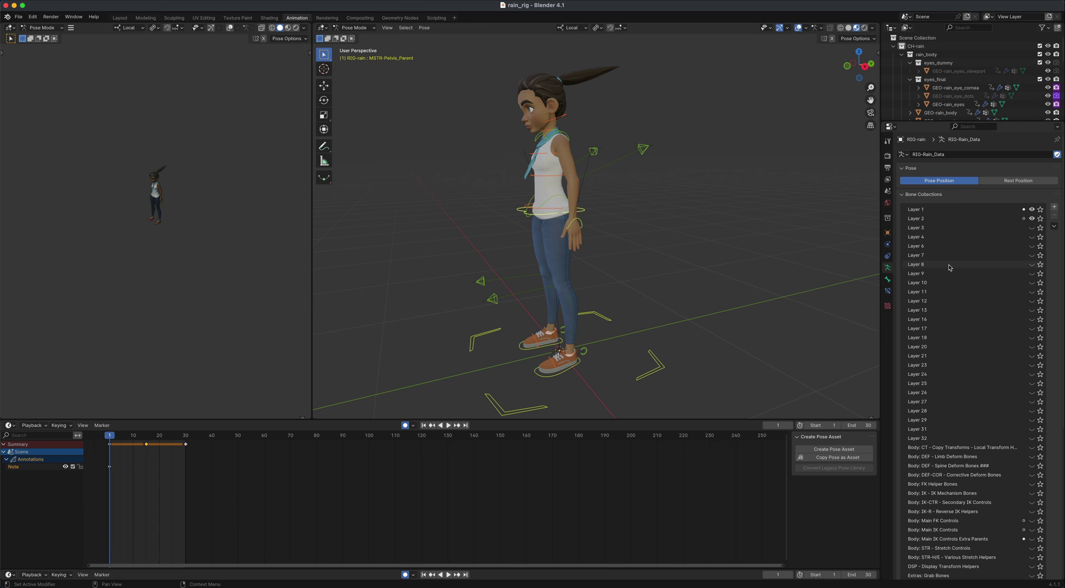
click(1034, 255)
shift+middle_drag(695, 198, 672, 275)
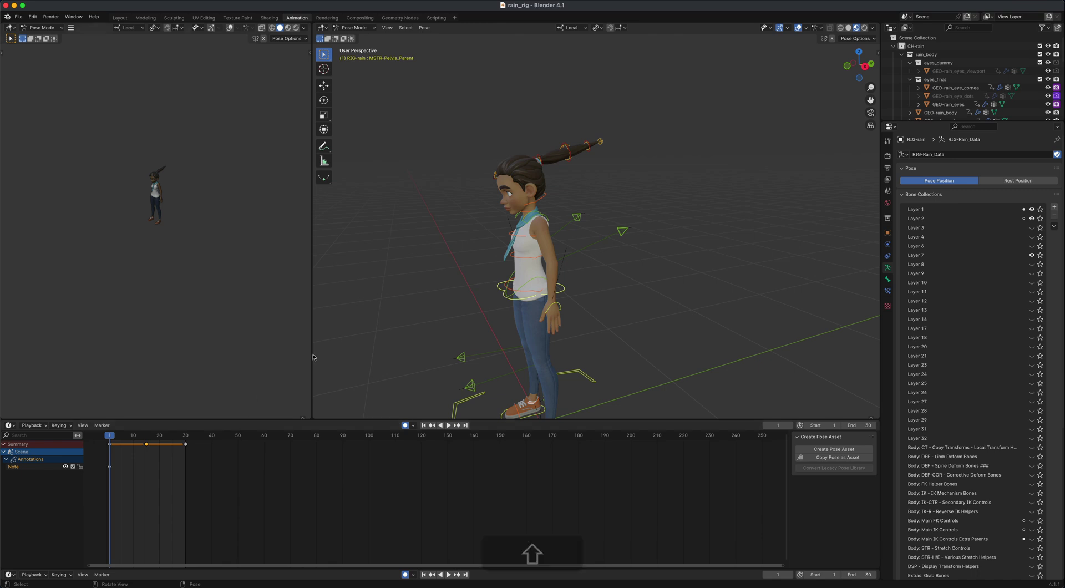
Step: Rotate the FK-Hair_Ponytail2 bone at frame 1 so the ponytail hangs down behind the head
click(540, 160)
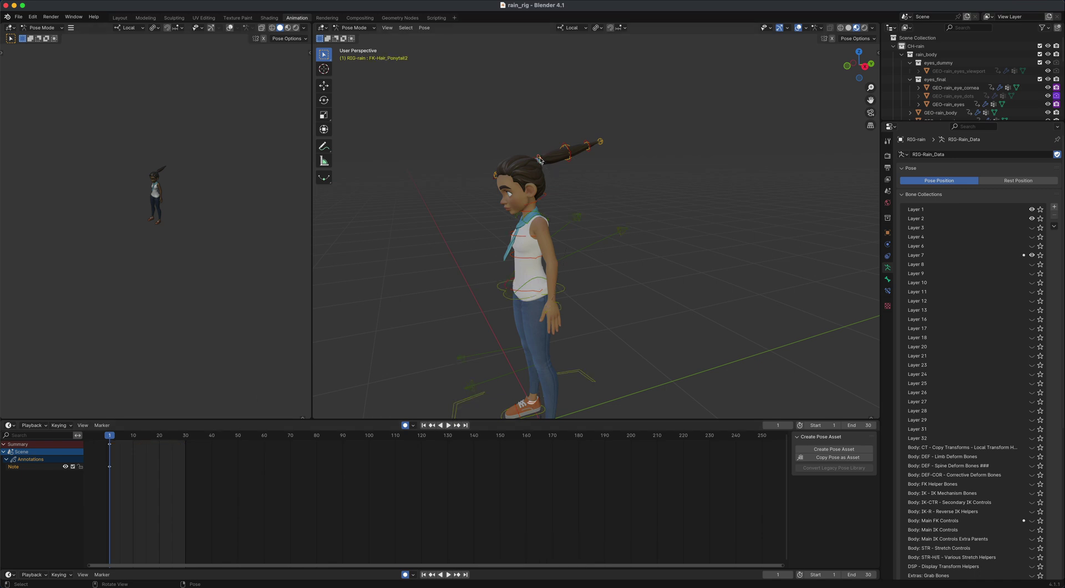
click(324, 101)
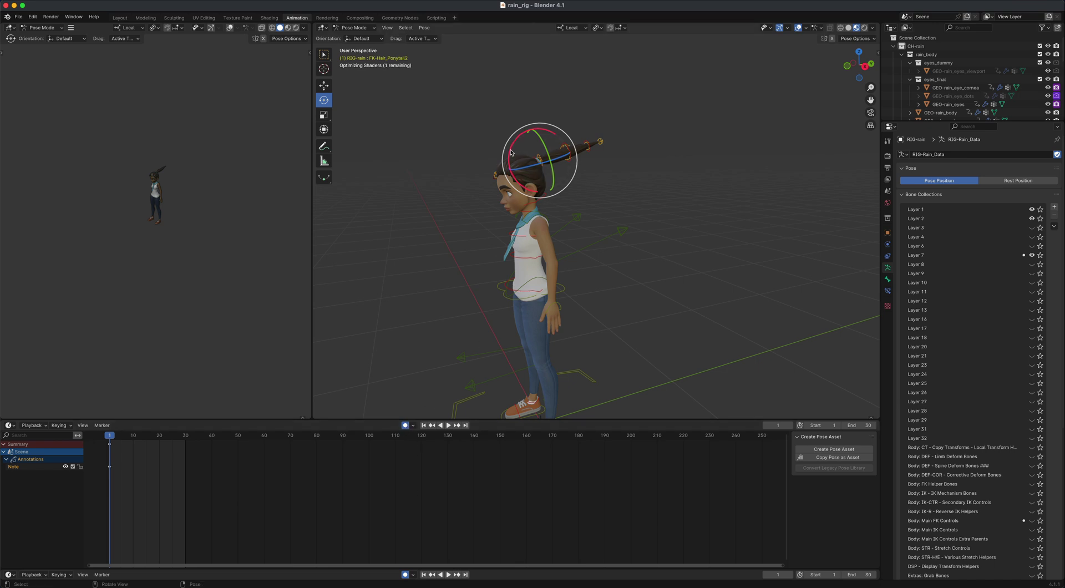
drag(512, 155, 558, 120)
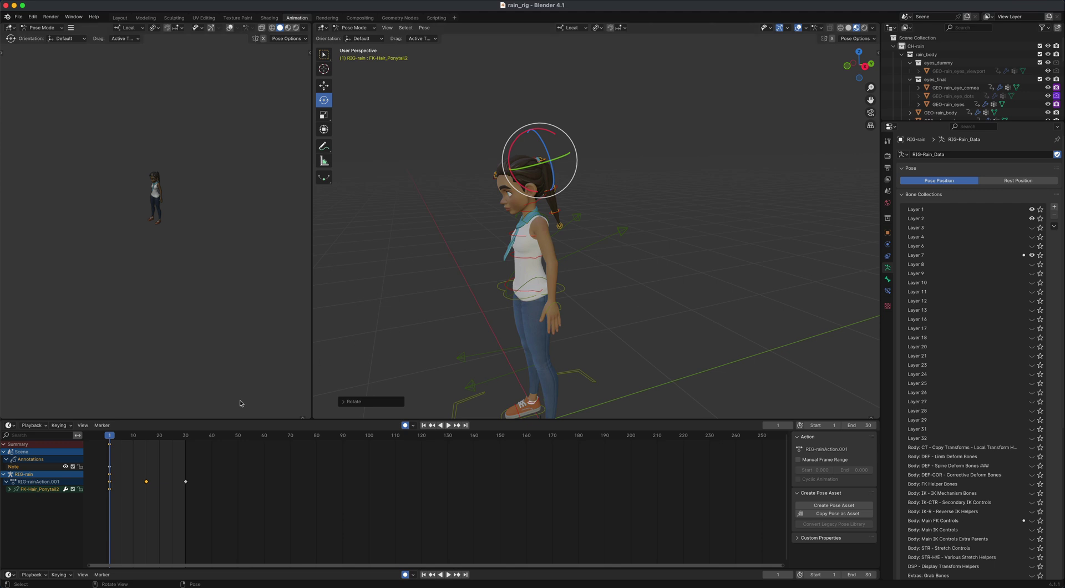
Step: Rotate the ponytail bone outward from the back in the crouch pose at frame 15
key(space)
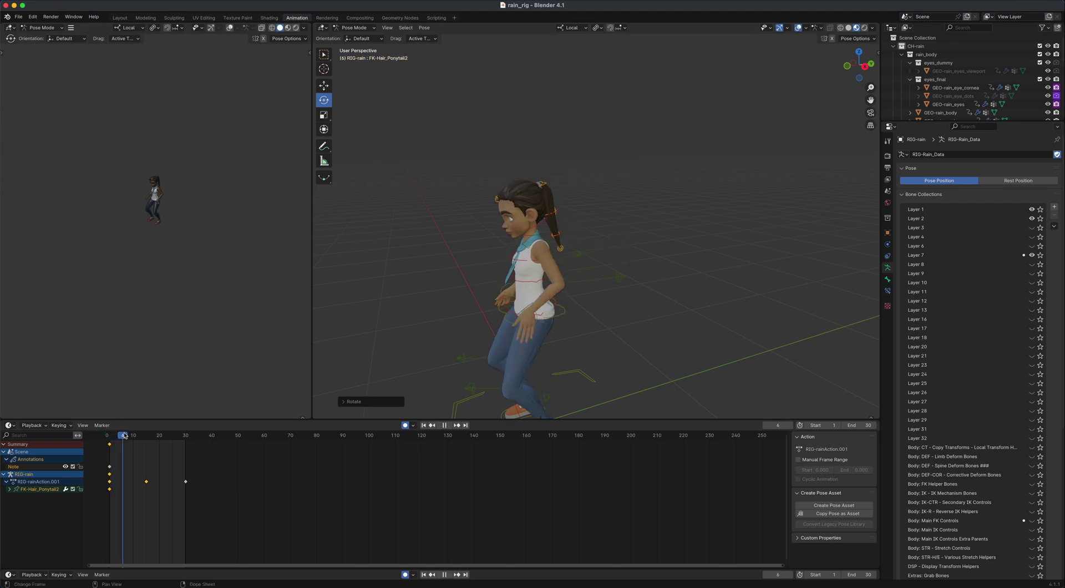
key(space)
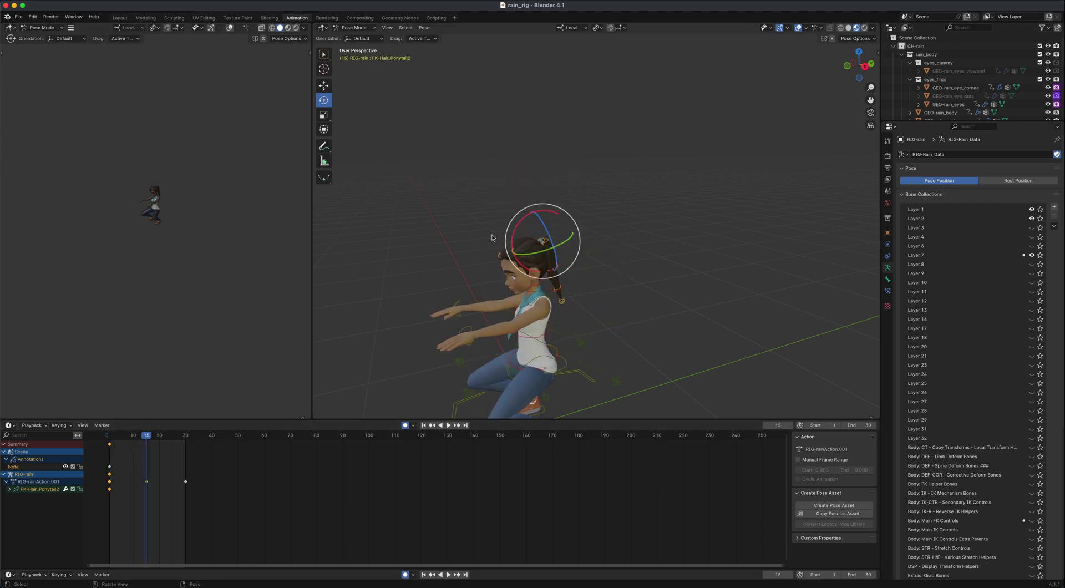
drag(513, 231, 508, 245)
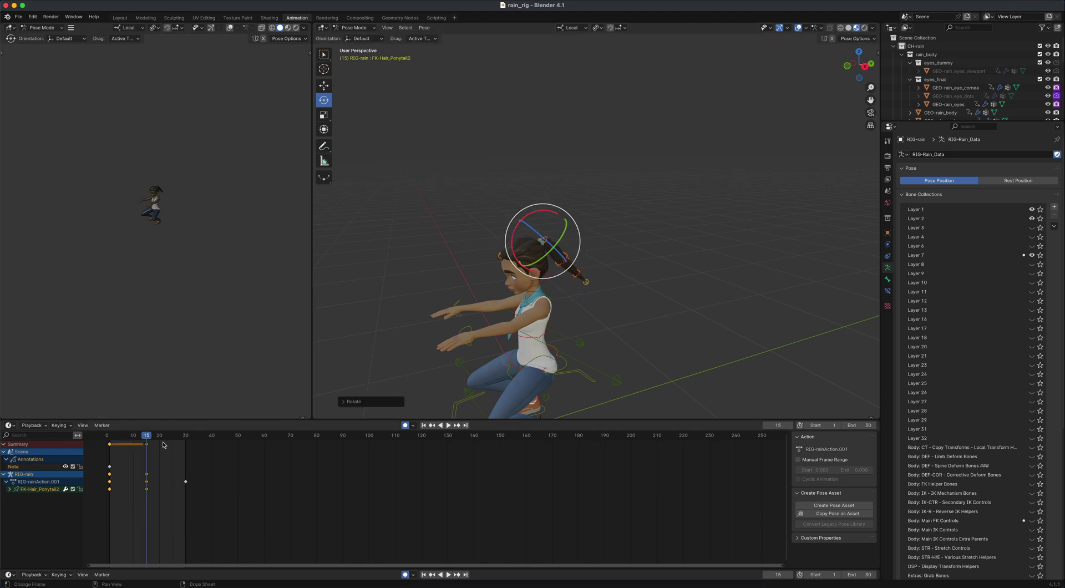
Step: Rotate the ponytail bone at frame 30 by eye to key its hanging pose
key(space)
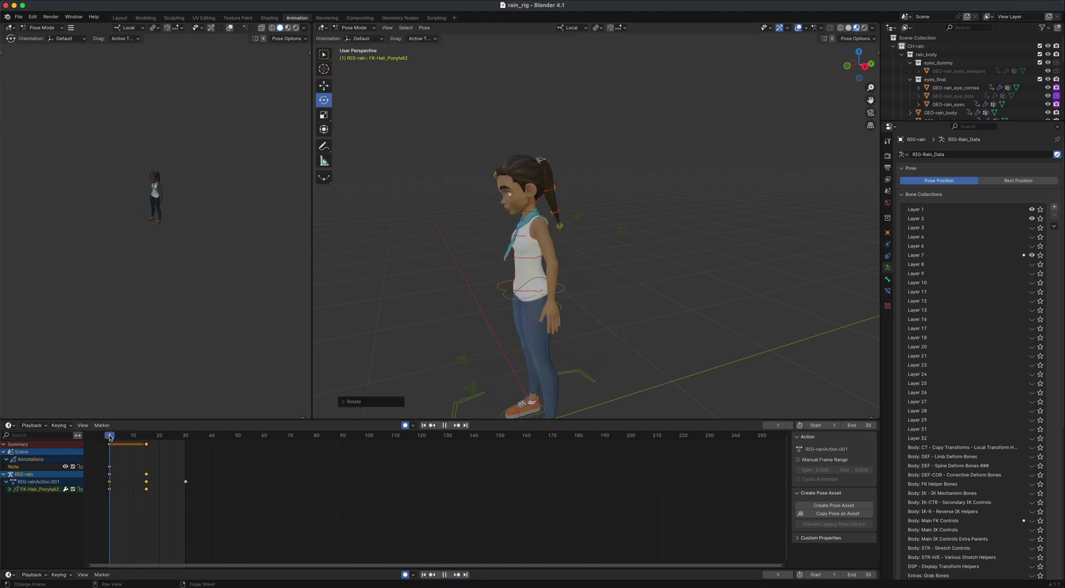
drag(130, 438, 185, 436)
drag(511, 169, 513, 152)
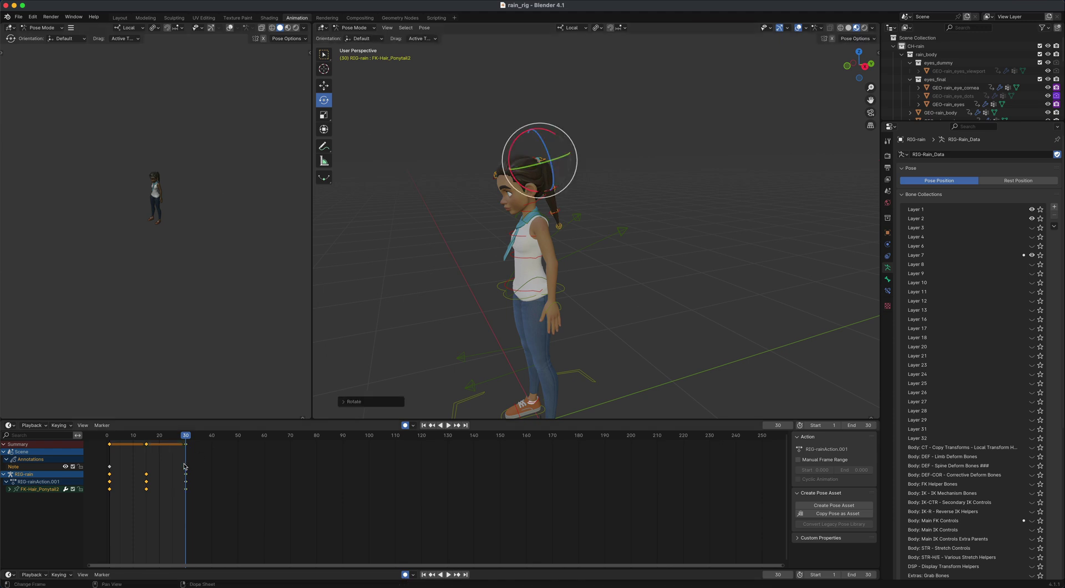
Step: Copy the ponytail bone's pose from frame 1 and paste it at frame 30
key(ctrl+c)
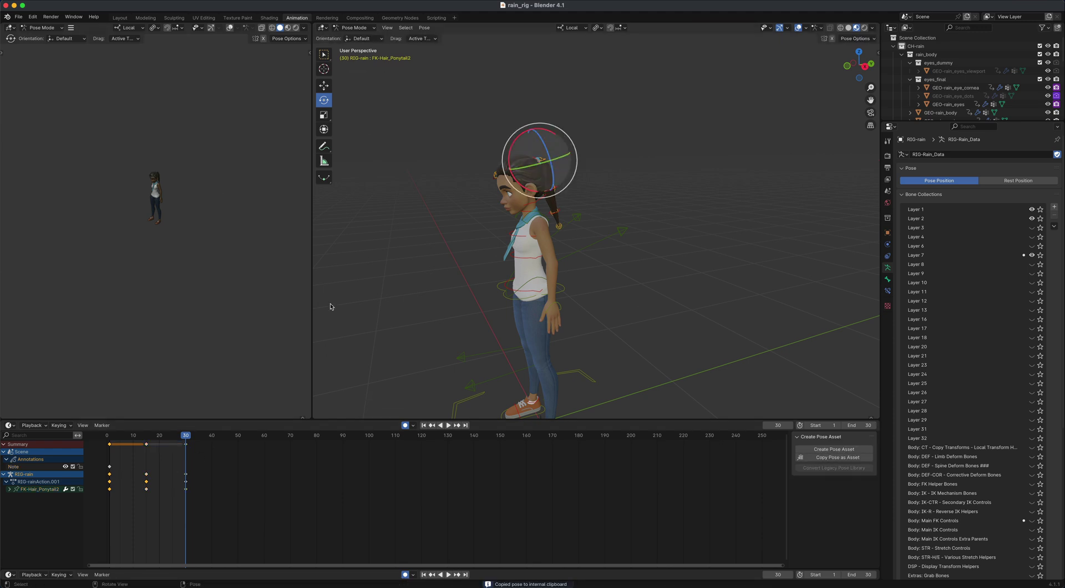
click(424, 426)
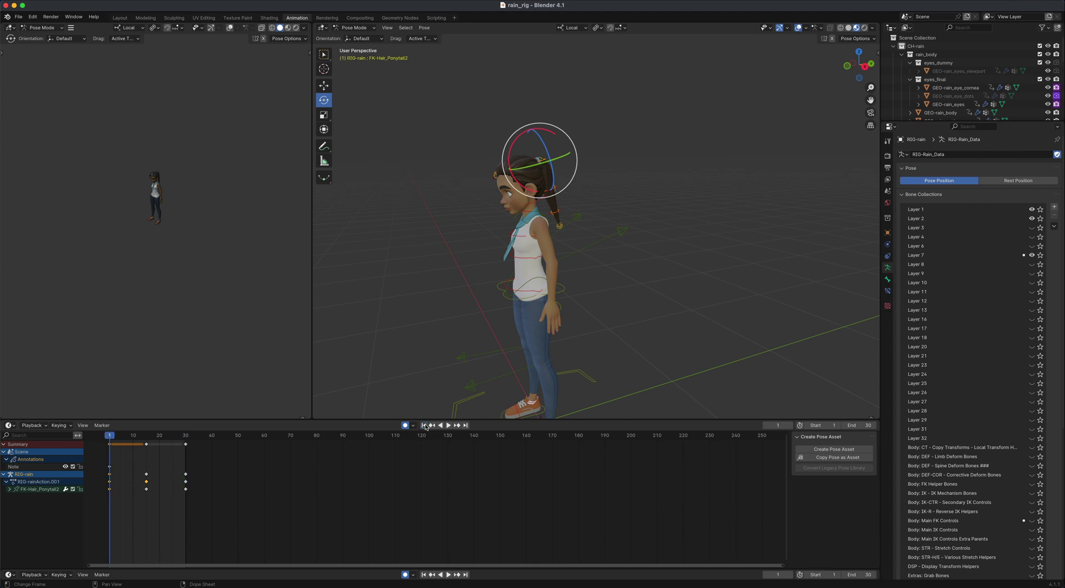
click(428, 29)
click(451, 105)
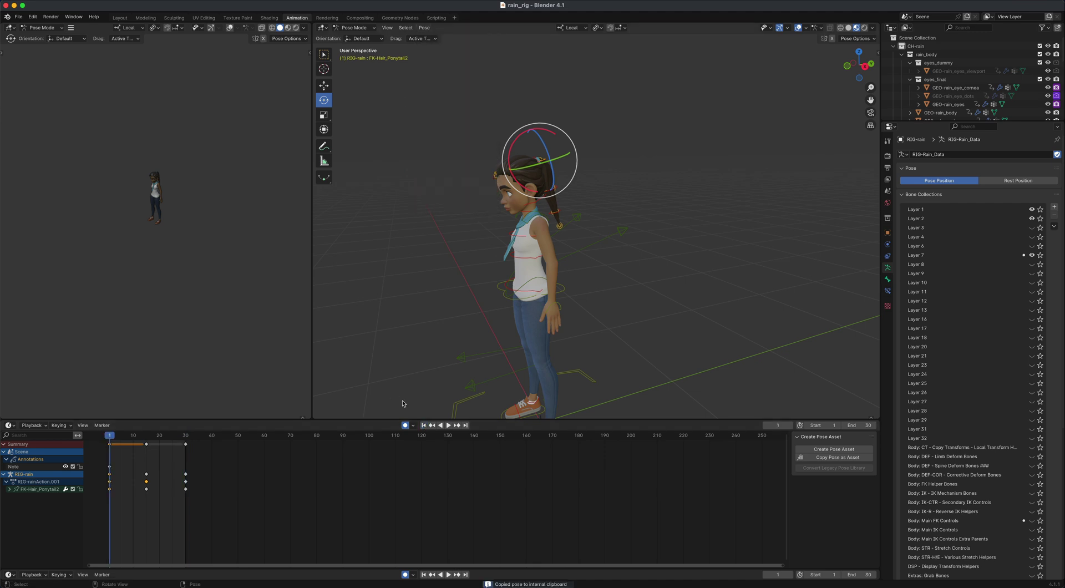
click(466, 426)
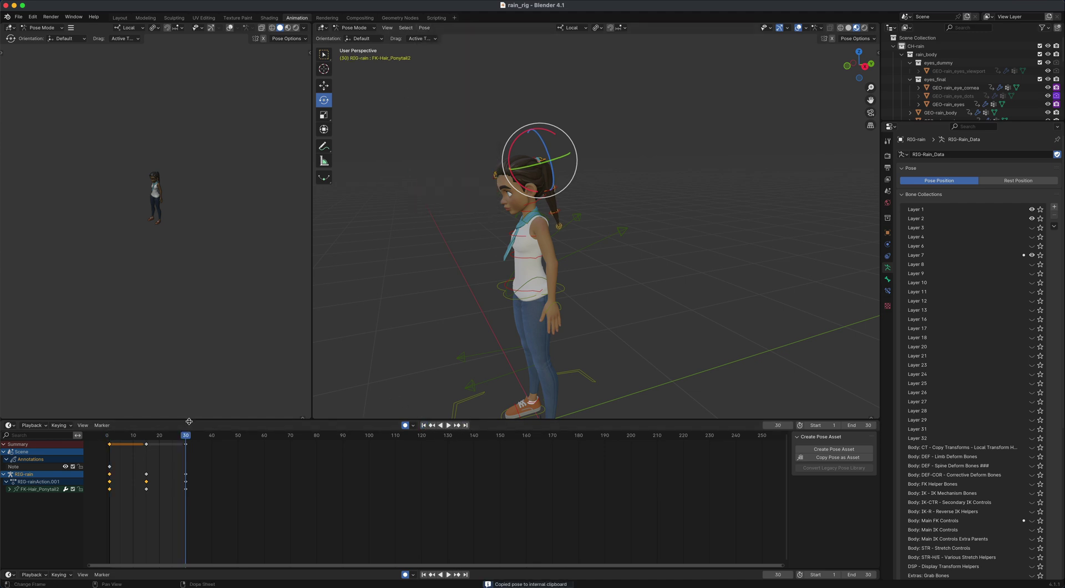
click(424, 29)
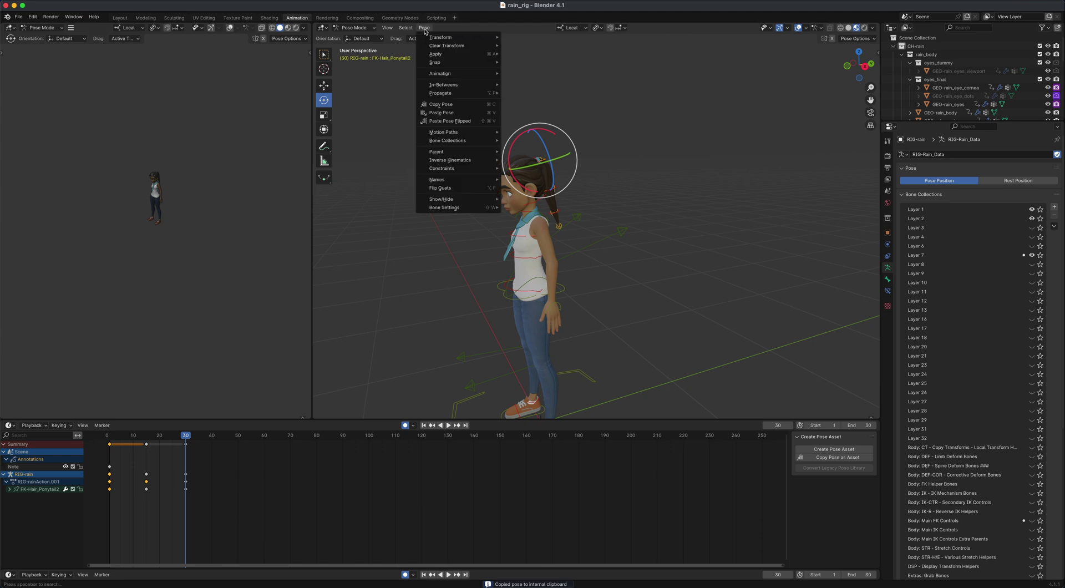
click(441, 112)
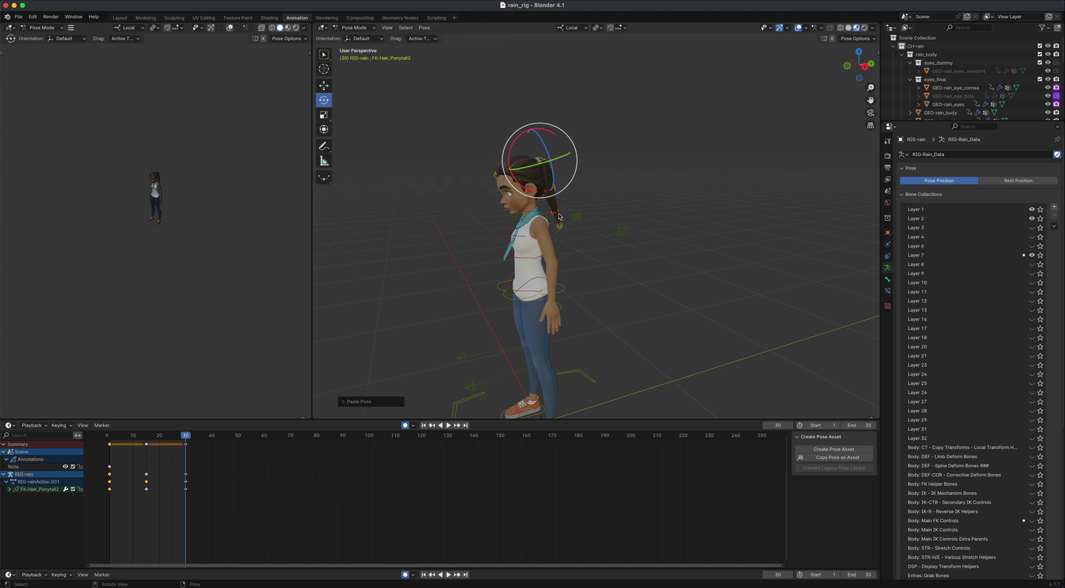
Step: Play and scrub the looping squat to review the ponytail's swing
click(448, 425)
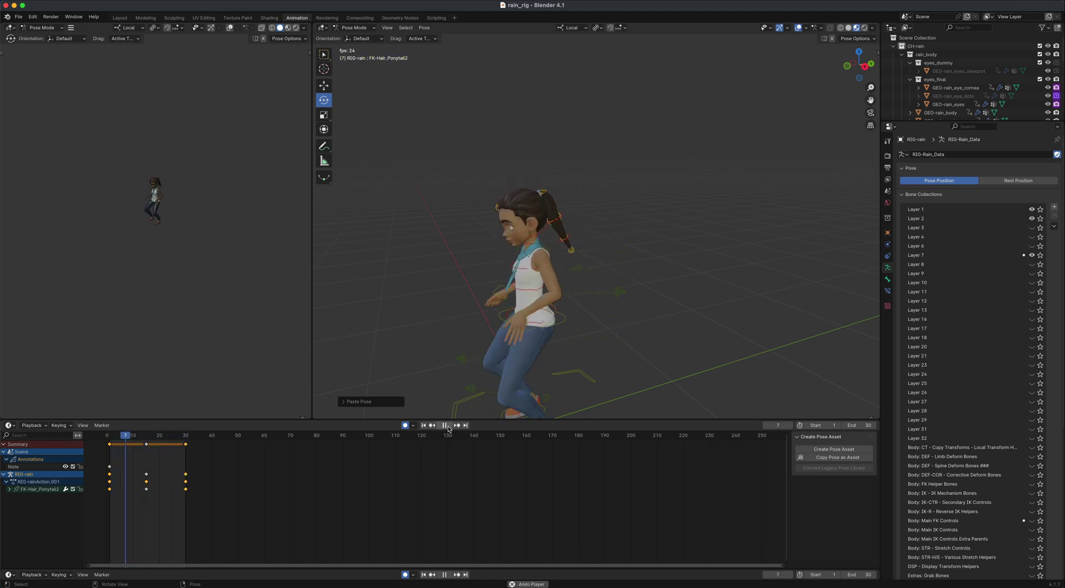
click(444, 425)
click(142, 435)
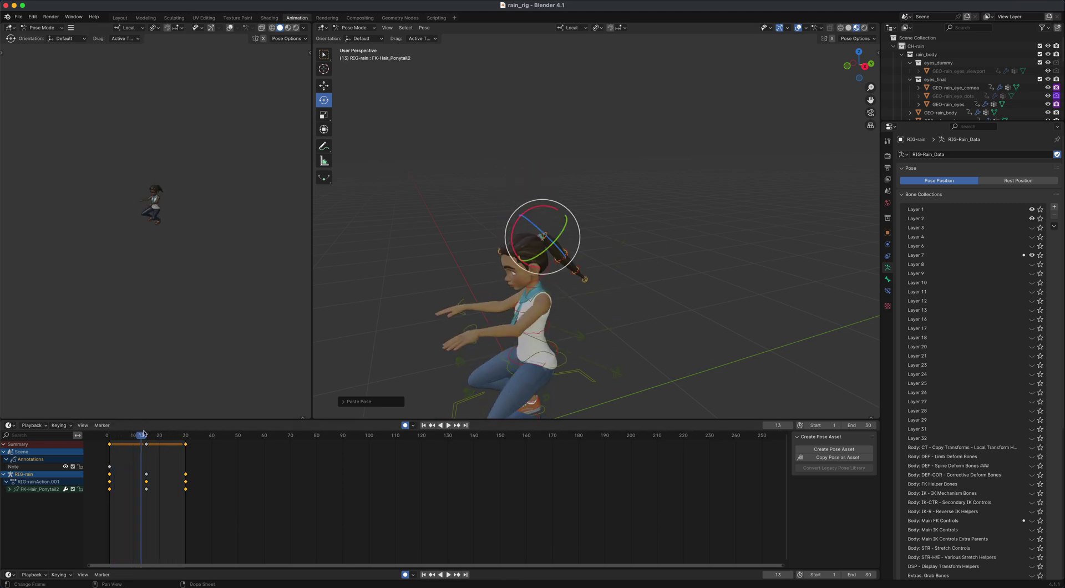
key(space)
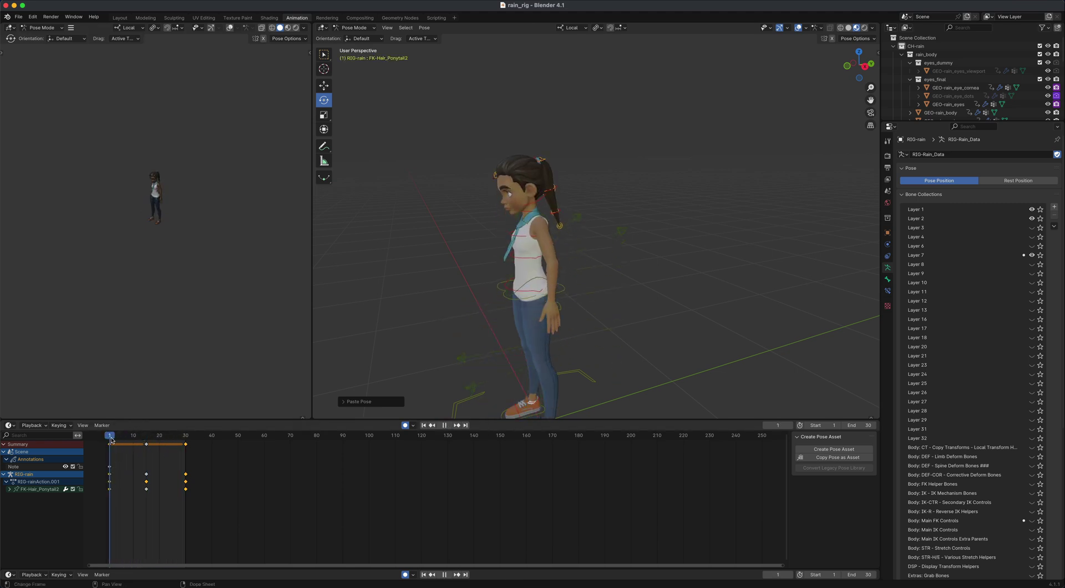
Step: Rotate the ponytail bone at frame 9 and again at frame 15 to refine its swing during the squat
key(space)
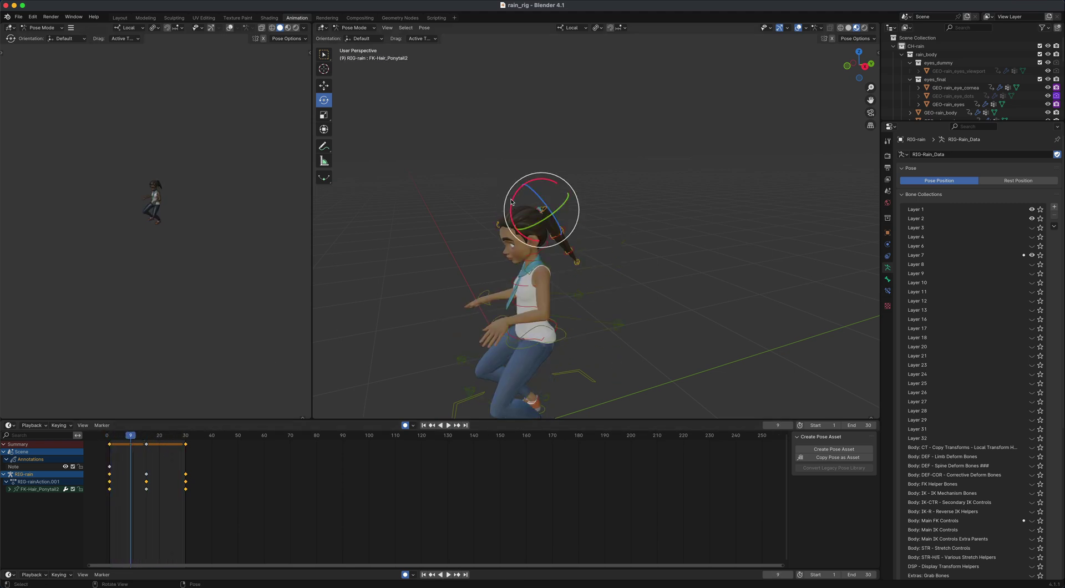
drag(512, 200, 511, 206)
drag(132, 439, 146, 439)
drag(513, 242, 520, 221)
Step: Scrub and play the squat loop to review the ponytail's motion between frames 1 and 30
drag(148, 439, 165, 438)
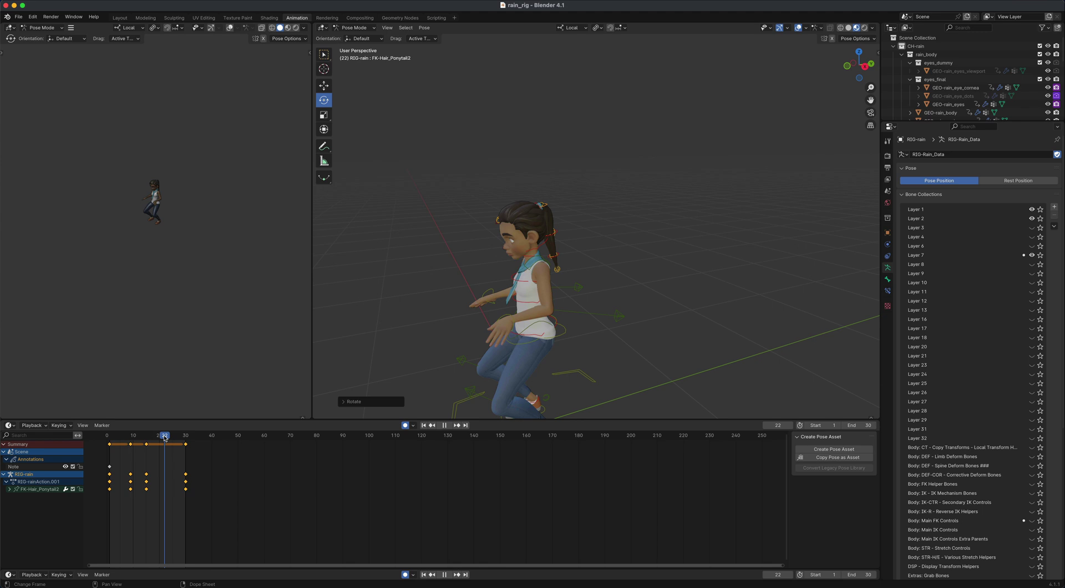
key(Escape)
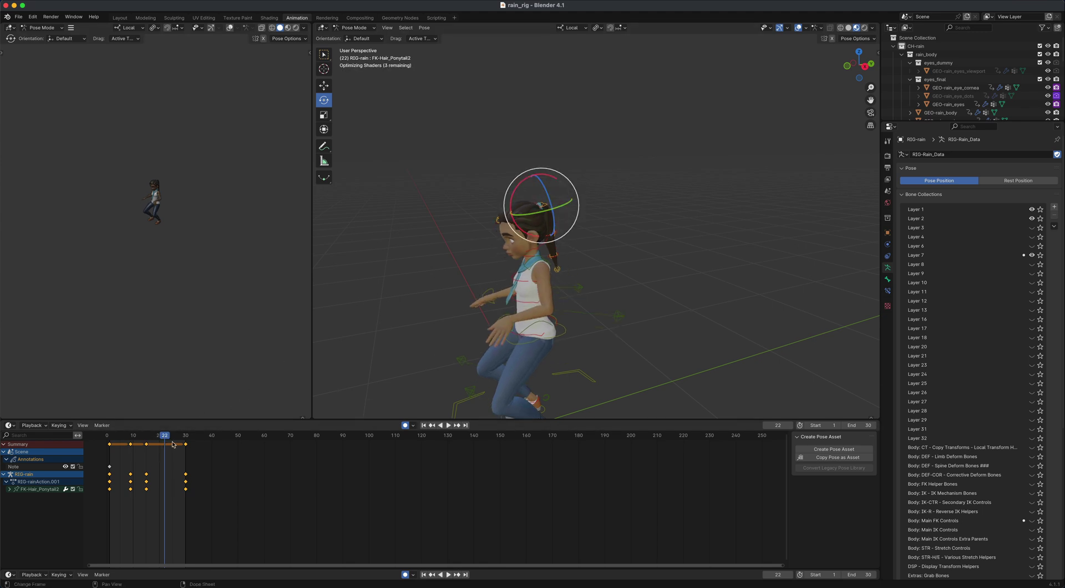
key(space)
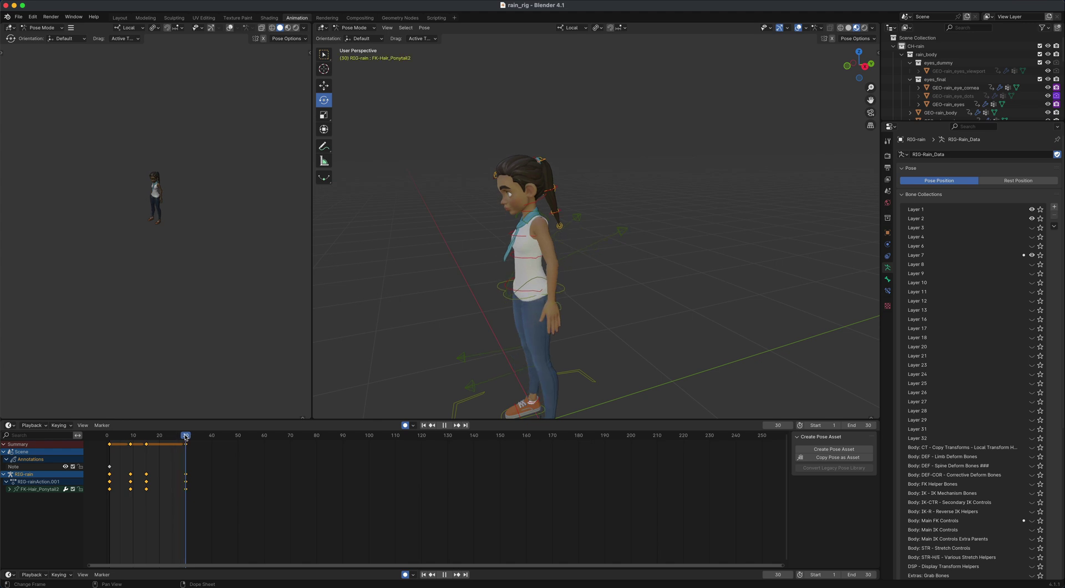
key(space)
click(424, 426)
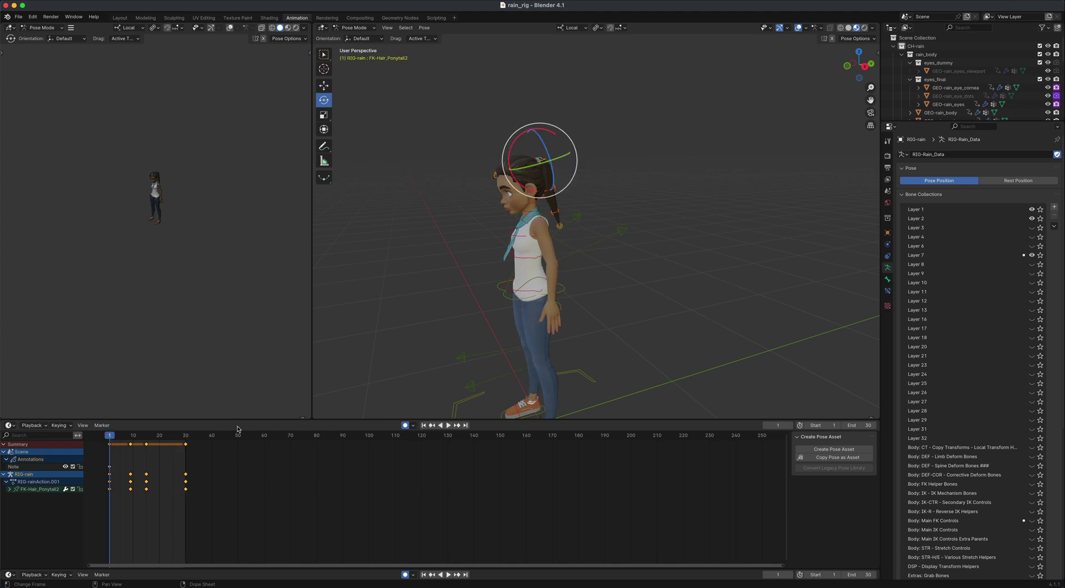
drag(110, 438, 149, 438)
click(448, 426)
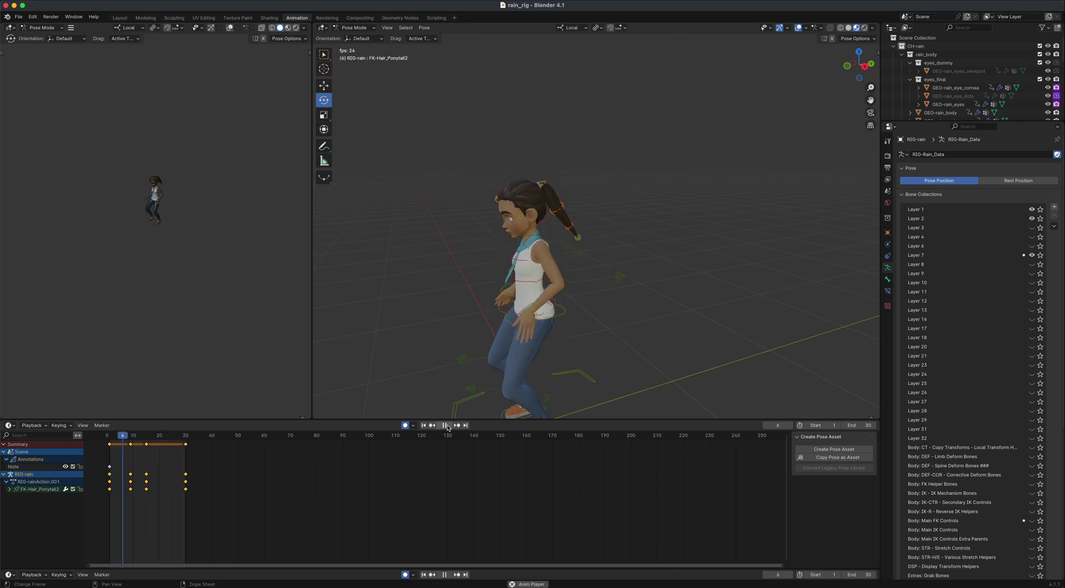
click(444, 426)
Step: Frame the character's face and show only the Face: Main Controls collection among the rig's face bone collections
scroll(443, 332, up, 3)
middle_drag(444, 333, 426, 261)
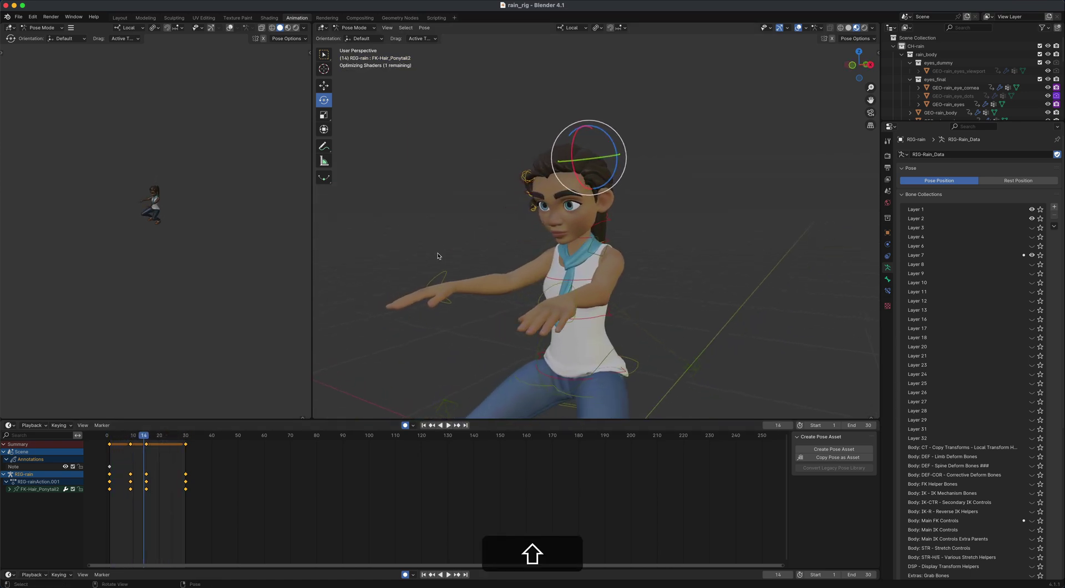
scroll(555, 270, up, 2)
scroll(716, 260, up, 2)
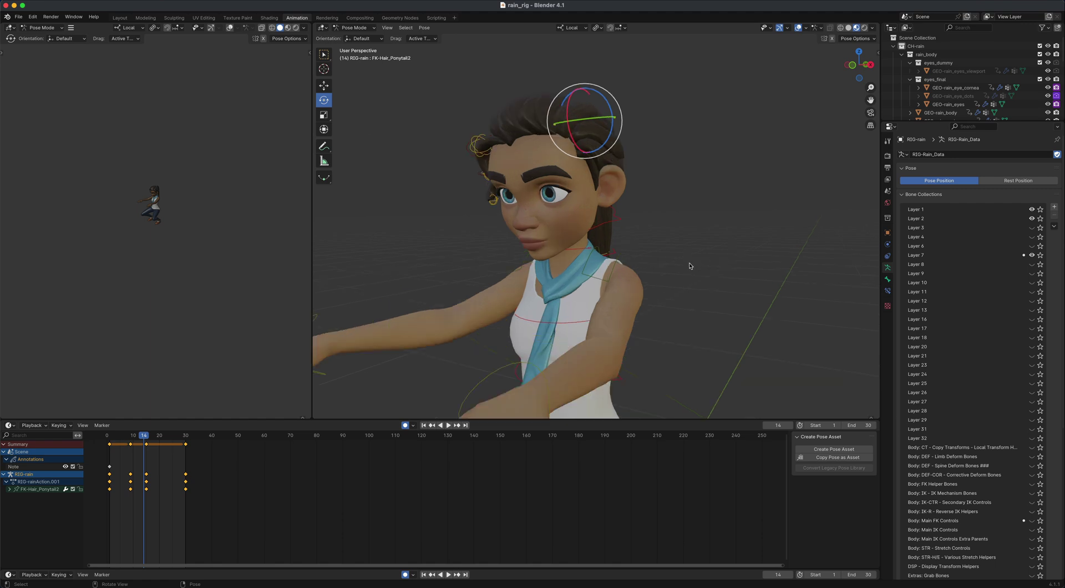
middle_drag(692, 266, 702, 264)
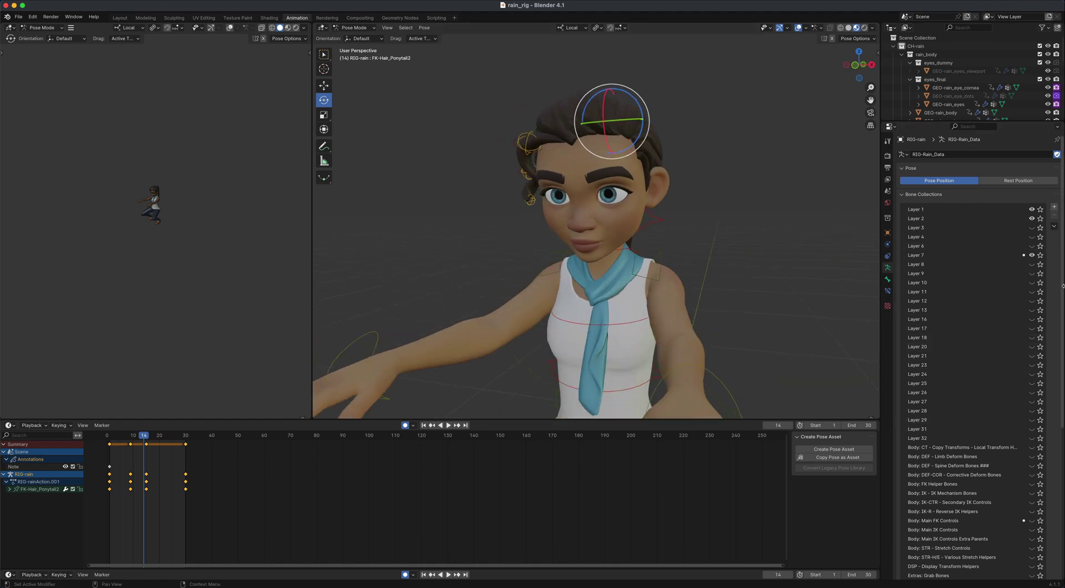
drag(1062, 286, 1007, 505)
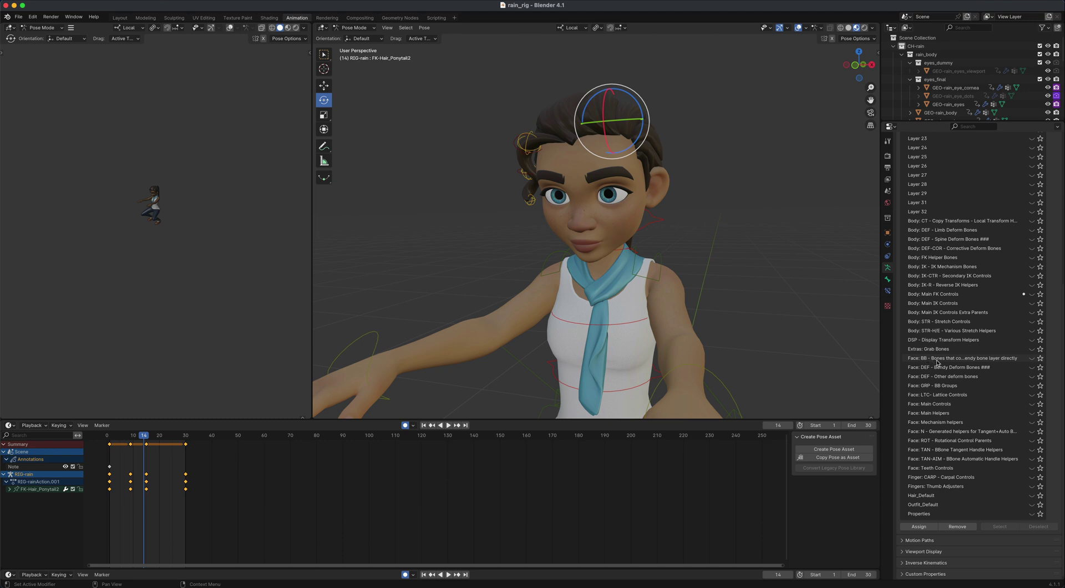
click(1032, 359)
click(1032, 358)
click(1032, 369)
click(1032, 368)
click(1032, 386)
click(1032, 404)
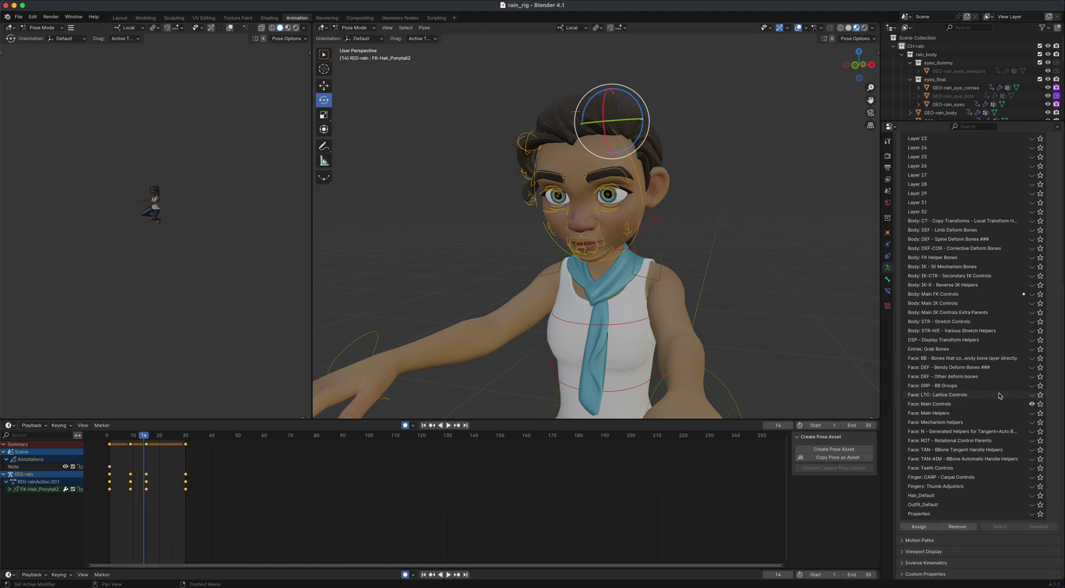
Step: Select the upper-lip master control with the Move tool, test its movement at frame 14 and undo the test
middle_drag(763, 278, 722, 280)
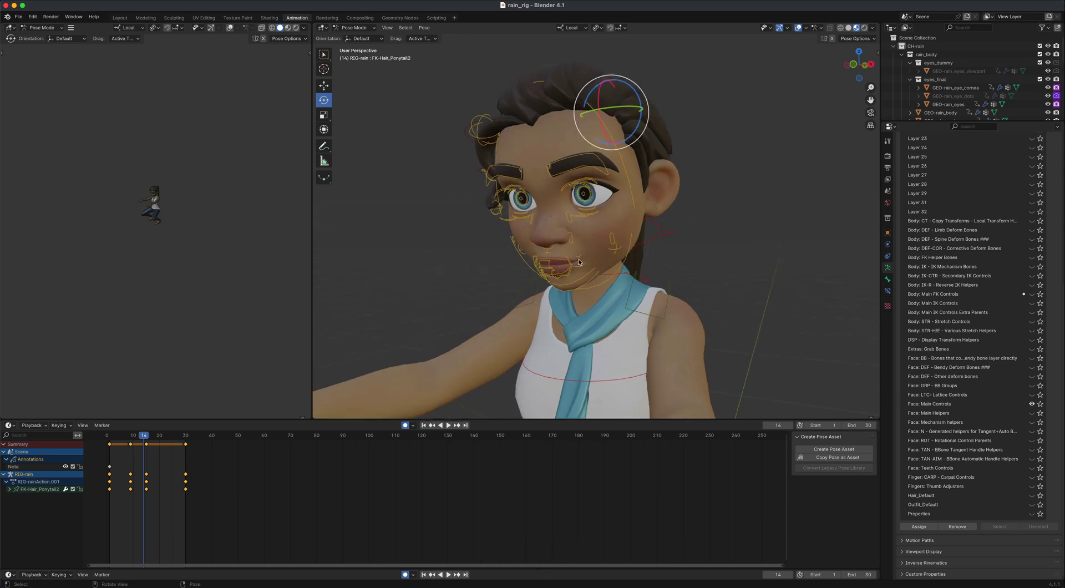
click(553, 262)
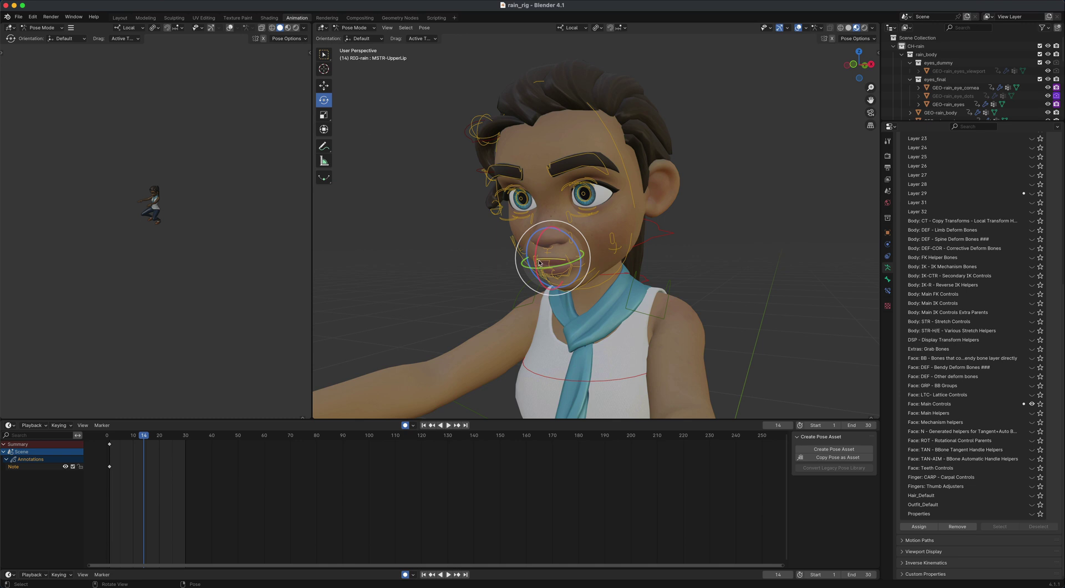
click(325, 87)
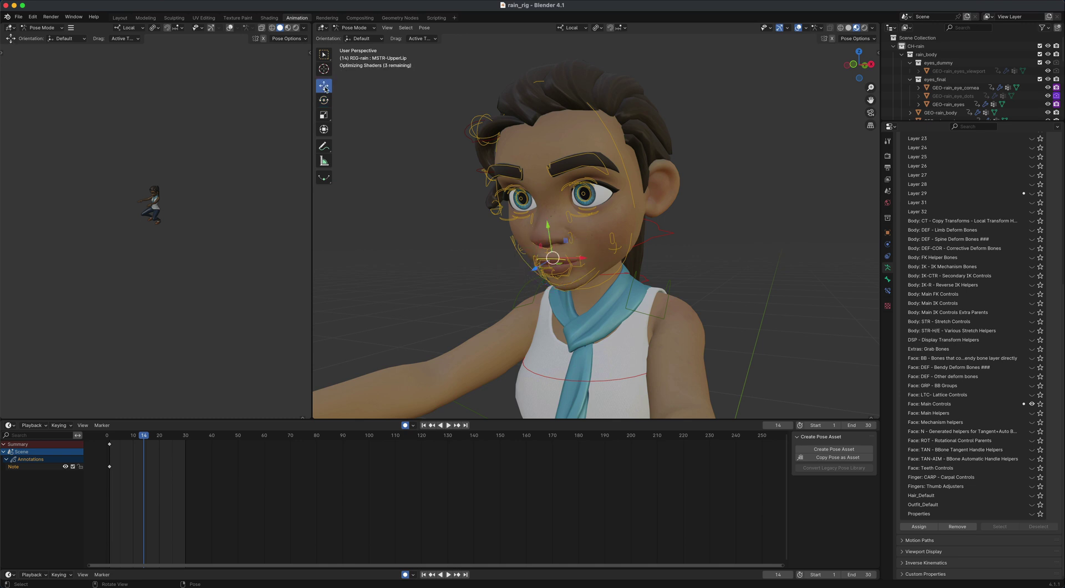
drag(548, 227, 525, 230)
key(super+z)
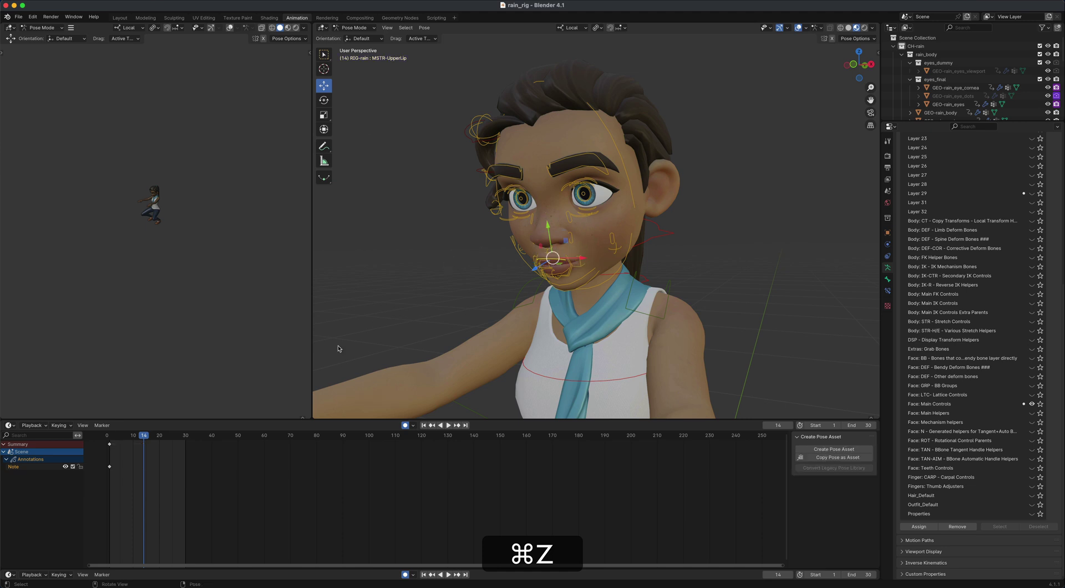
Step: Key the upper-lip control at frame 1 by nudging it very slightly along its local Y axis
drag(146, 439, 110, 439)
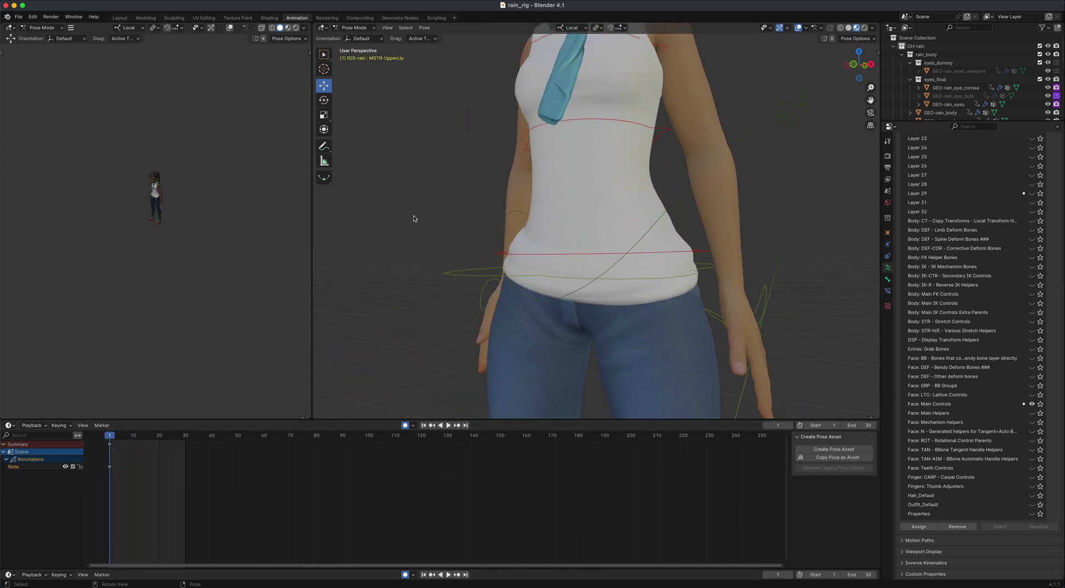
shift+scroll(528, 207, up, 10)
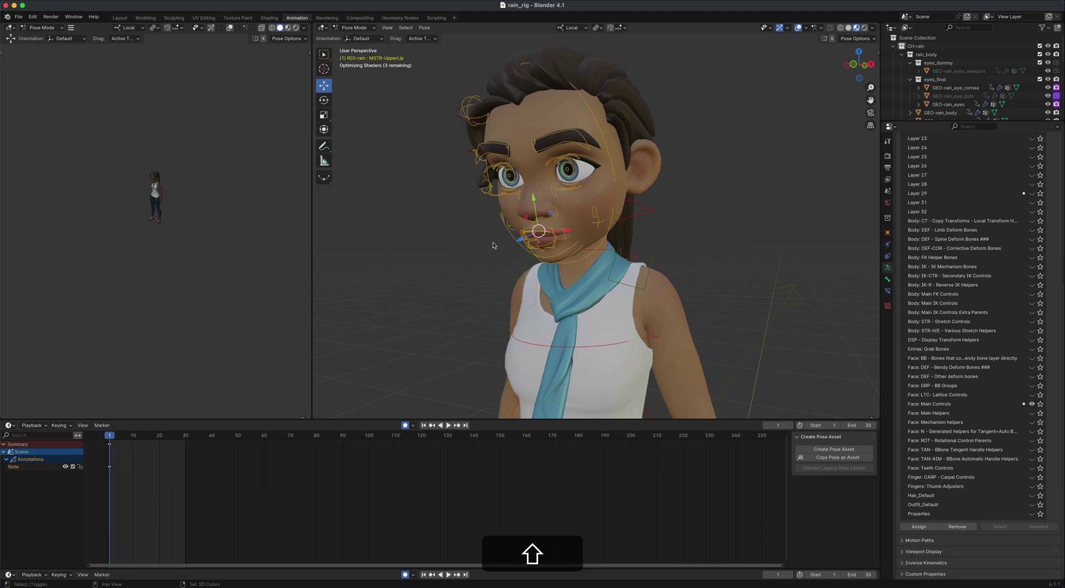
drag(534, 199, 533, 200)
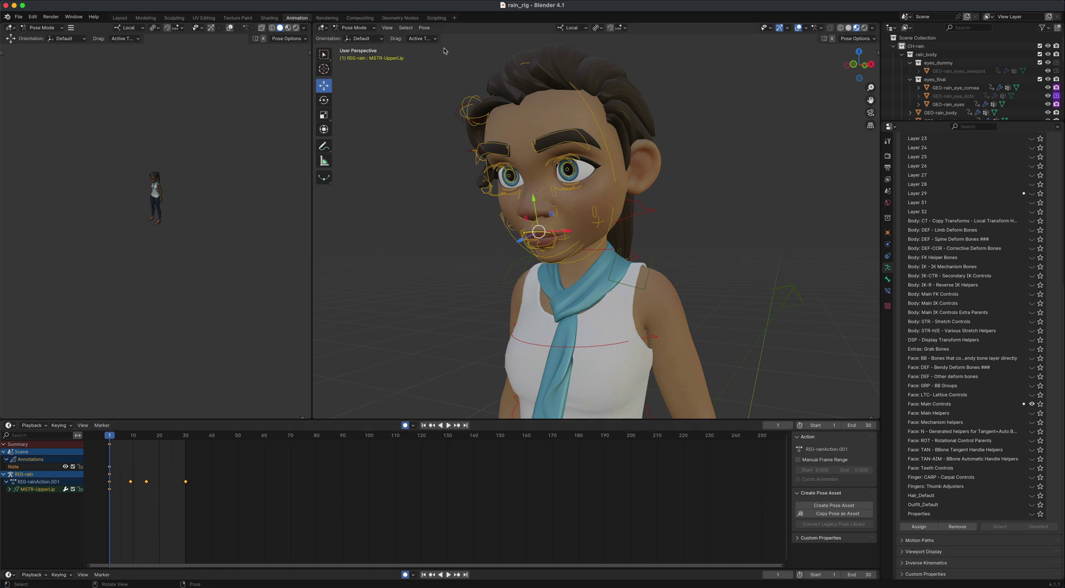
Step: Copy the upper-lip control's pose from frame 1 and paste it at frame 30
click(424, 27)
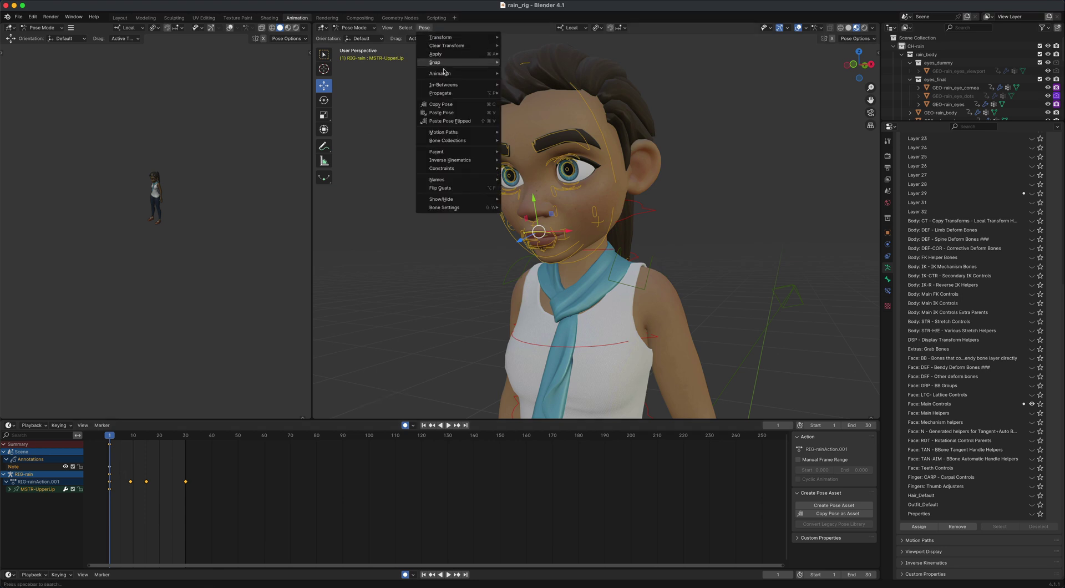
click(449, 104)
click(465, 426)
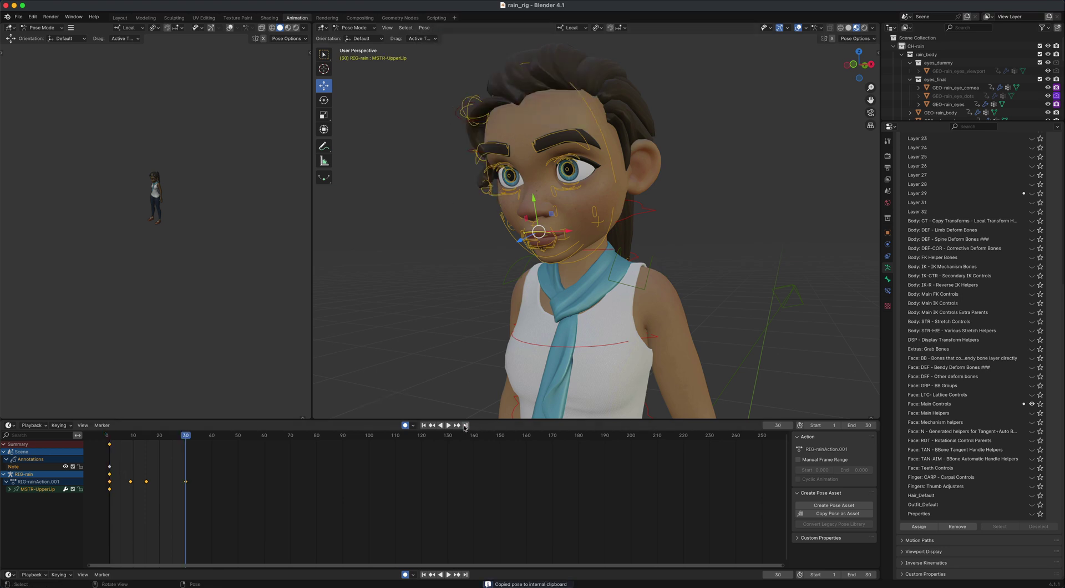
click(425, 27)
click(442, 112)
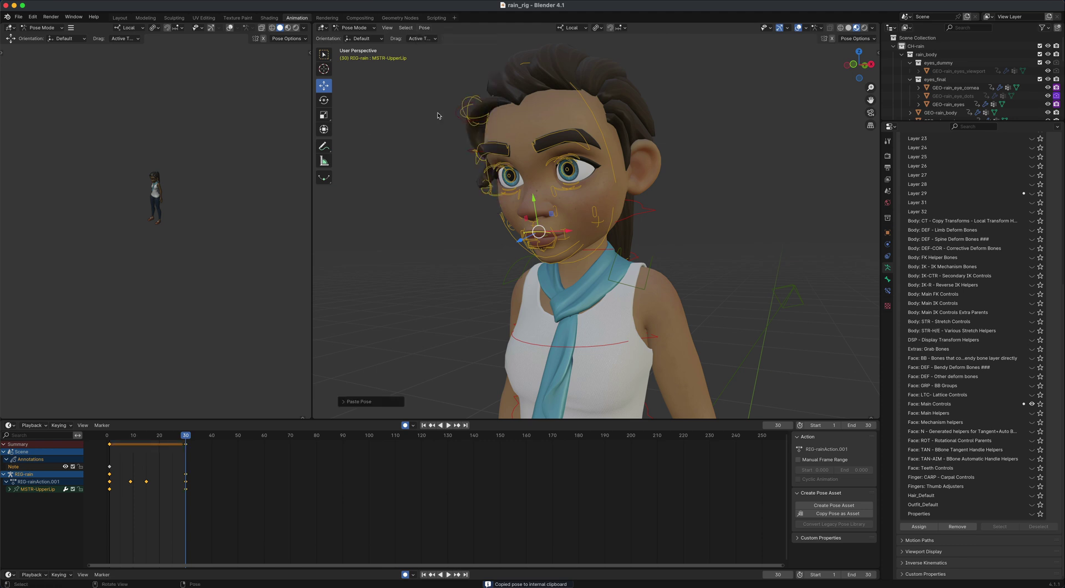
Step: Move the upper-lip control up about 0.012 m along its local Y axis at frame 15 to bare the teeth
key(space)
drag(186, 437, 147, 436)
key(space)
shift+scroll(410, 278, down, 10)
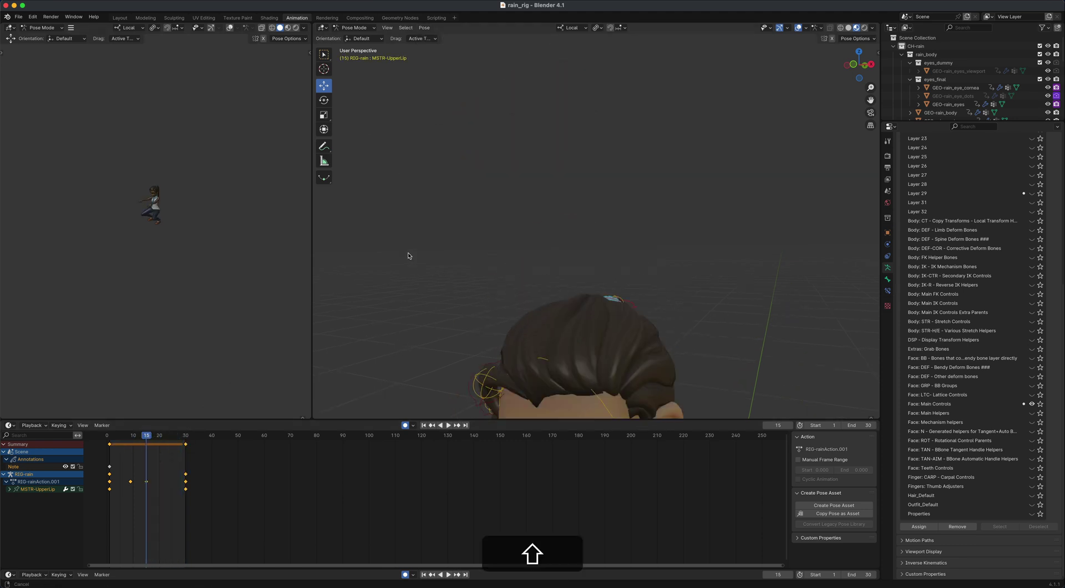
shift+scroll(412, 249, down, 4)
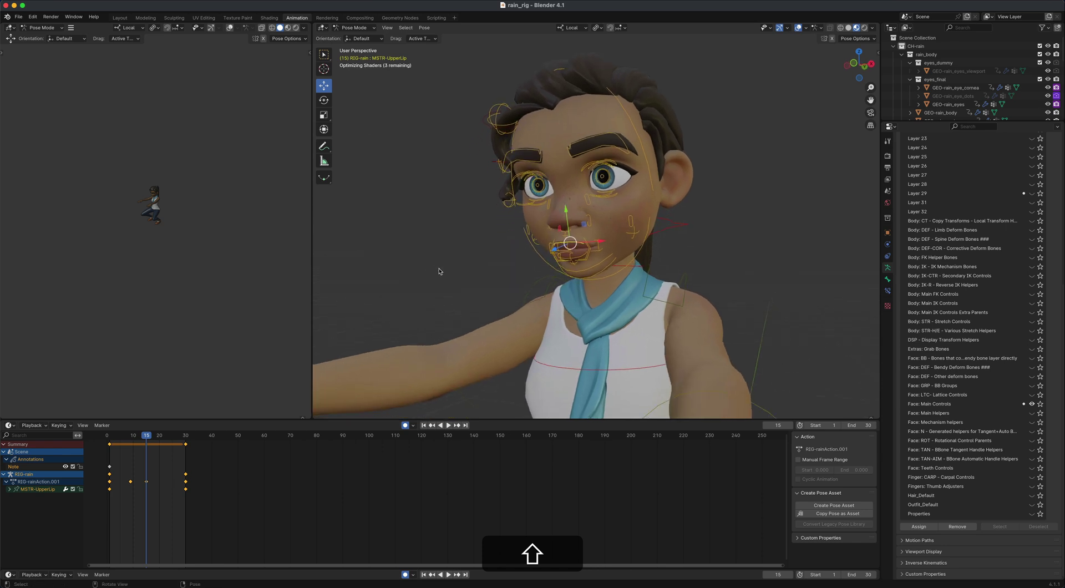
key(g)
key(y)
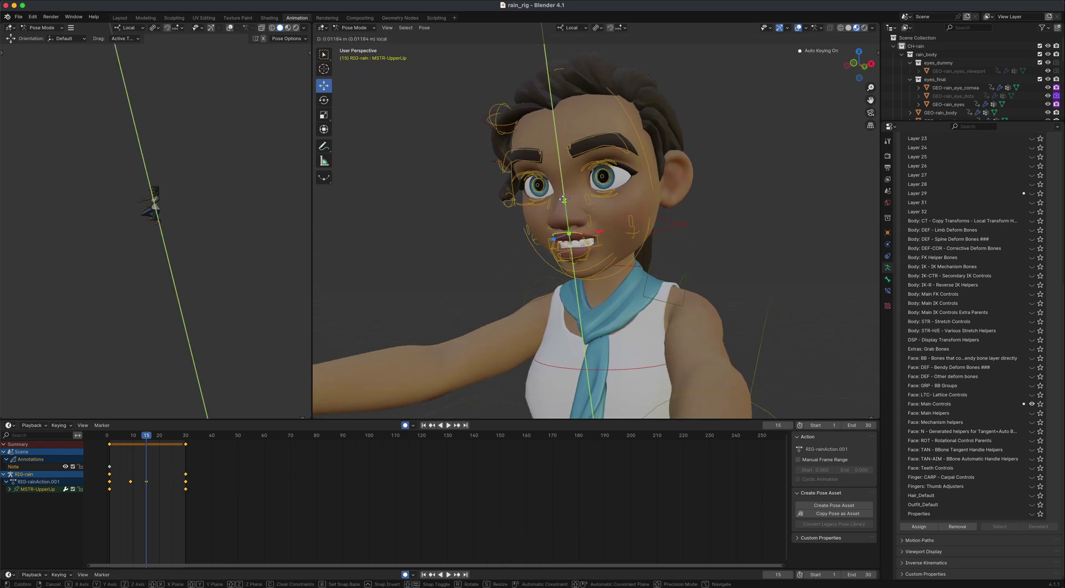
click(563, 200)
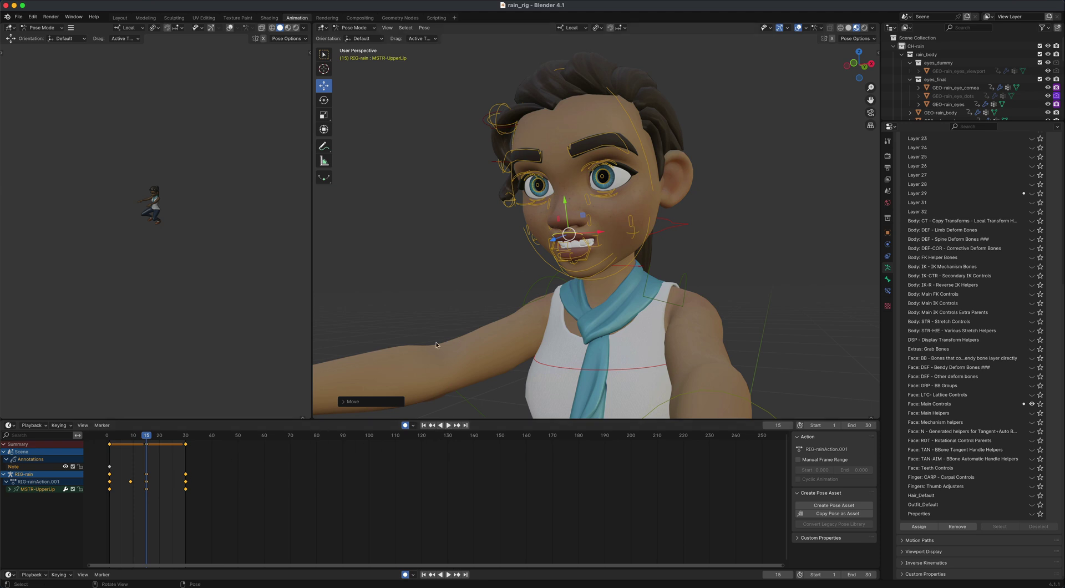
Step: Play the squat loop from a wider view to review the mouth movement
scroll(438, 345, down, 6)
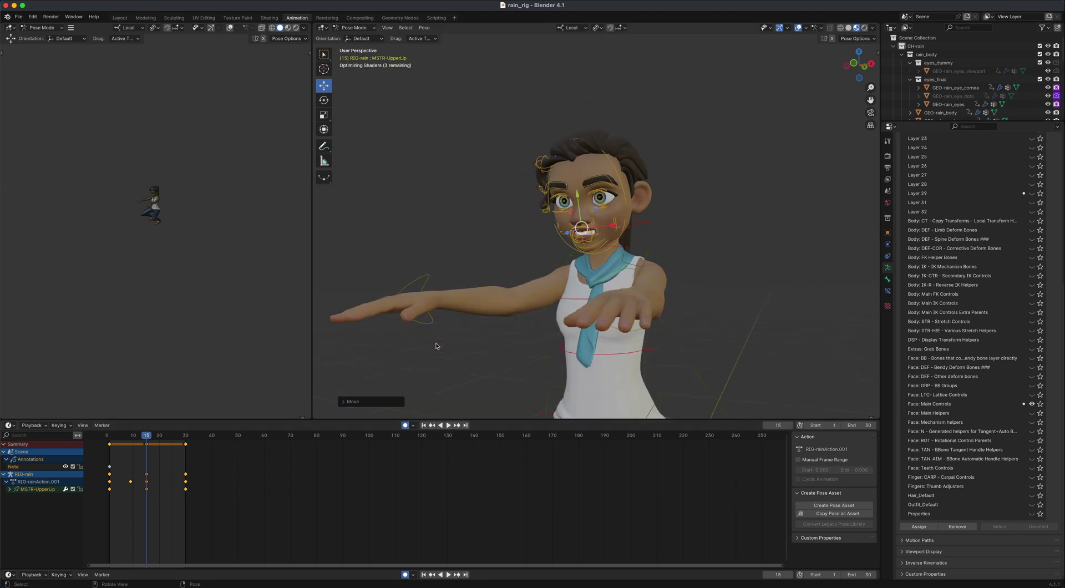
click(448, 425)
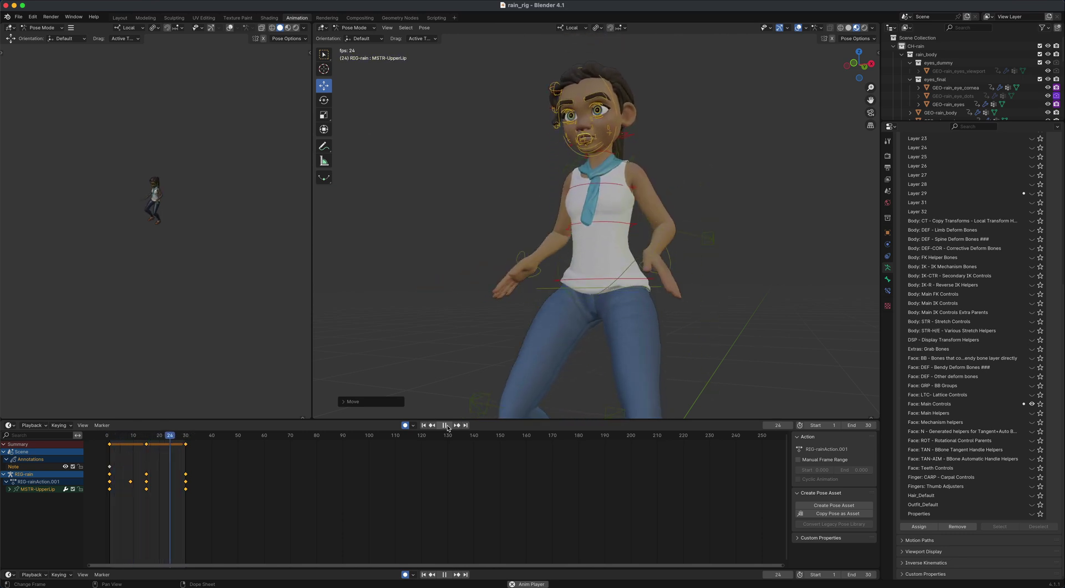
key(space)
Step: In the Layout workspace, hide the RIG-rain armature and play the finished squat from several viewing angles
click(119, 19)
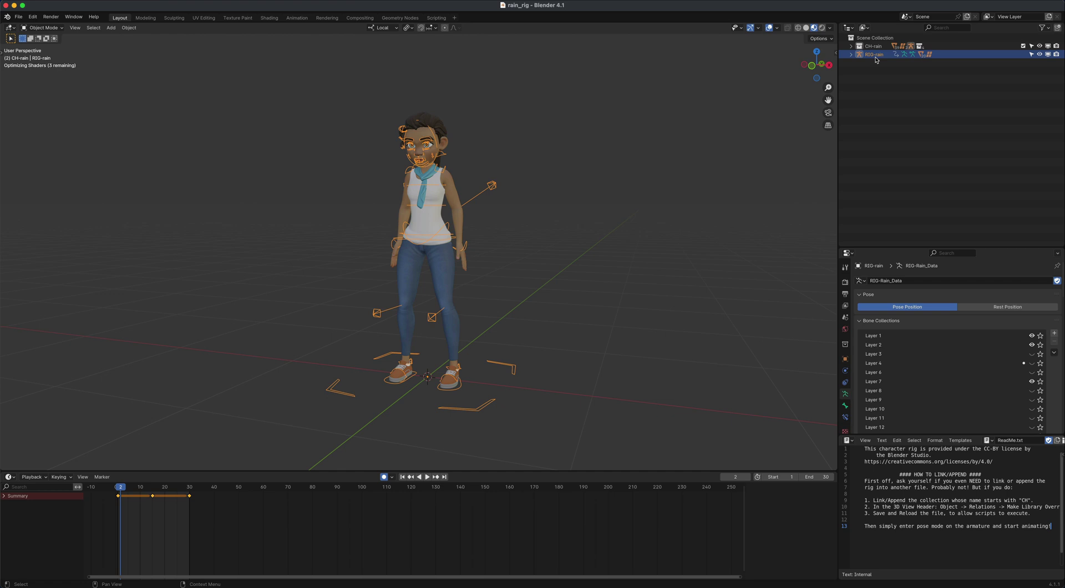
key(h)
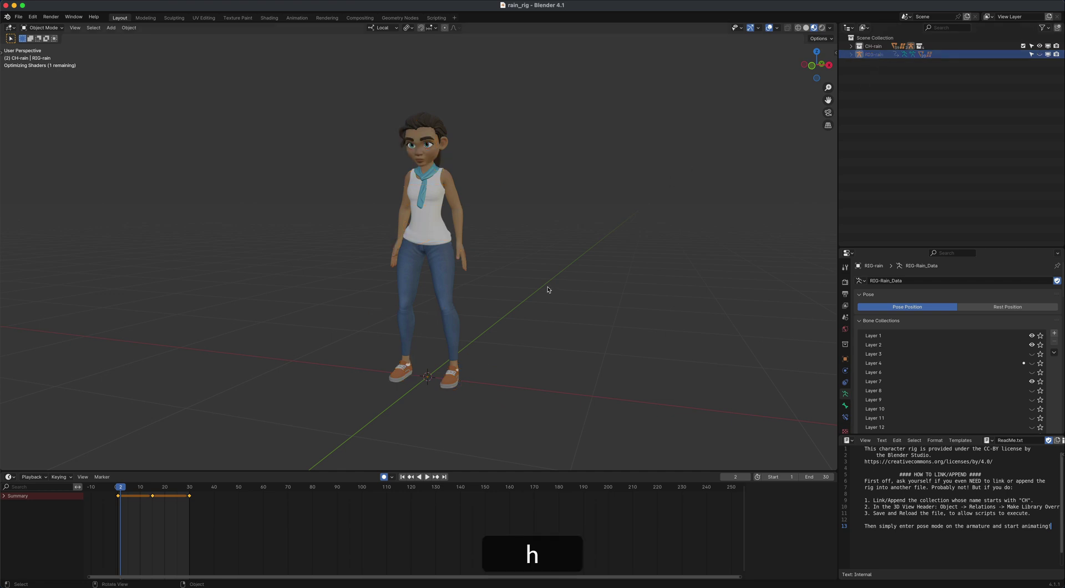
click(428, 477)
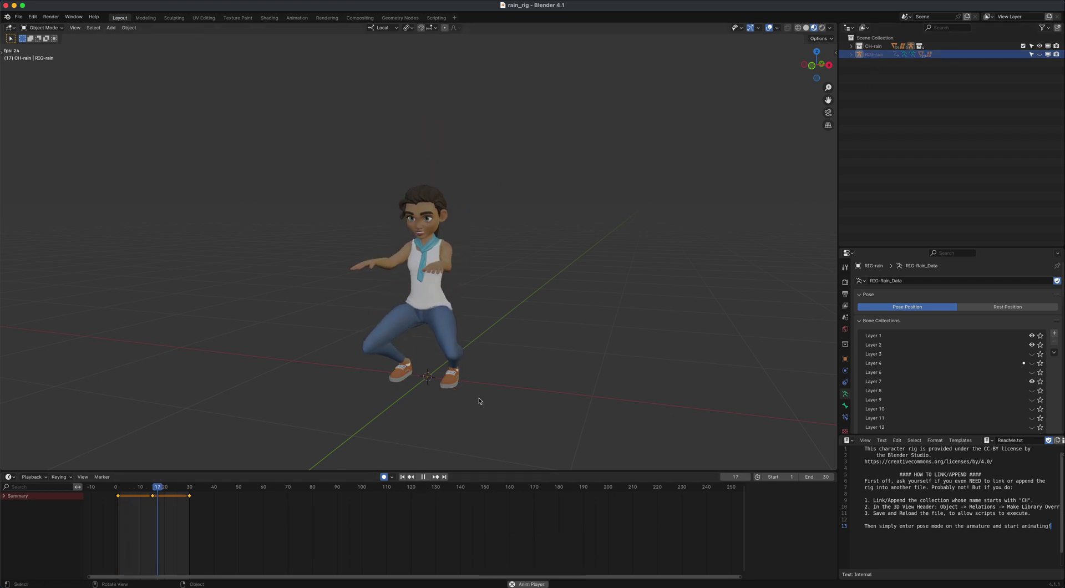
middle_drag(264, 361, 627, 353)
middle_drag(644, 353, 418, 246)
middle_drag(327, 325, 255, 349)
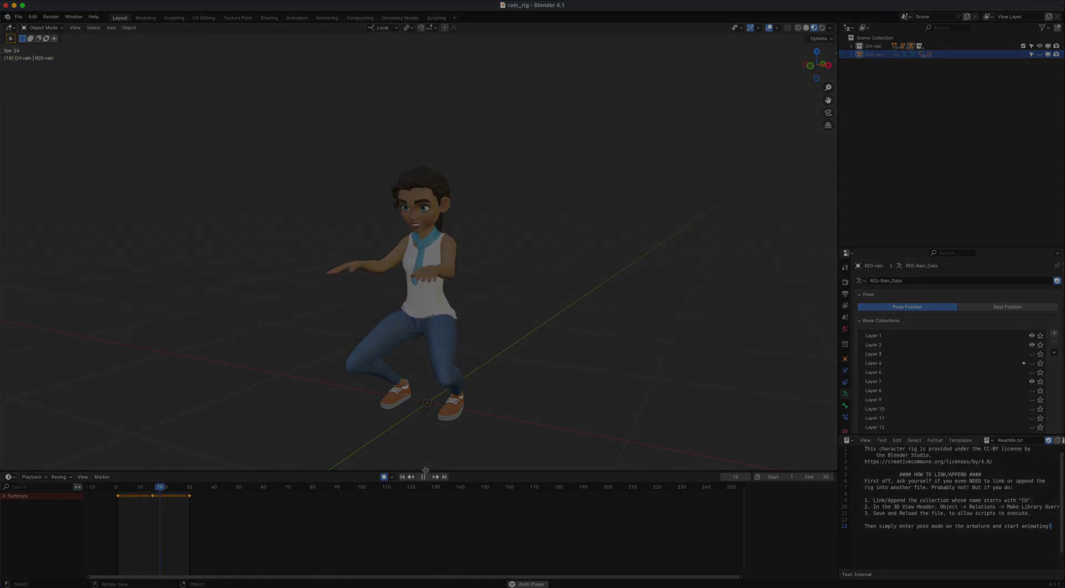